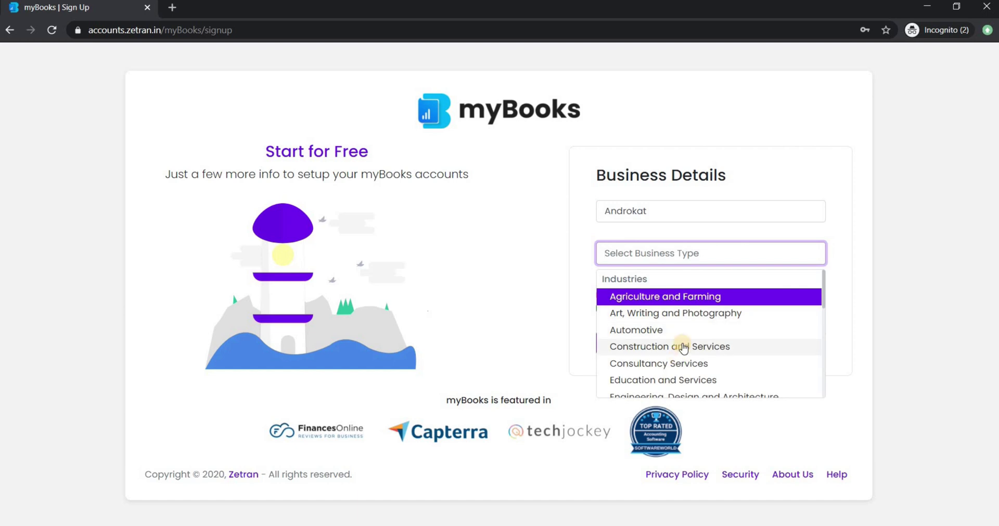
Register the business as Construction and Services in India, keeping INR and an April–March fiscal year.
click(679, 347)
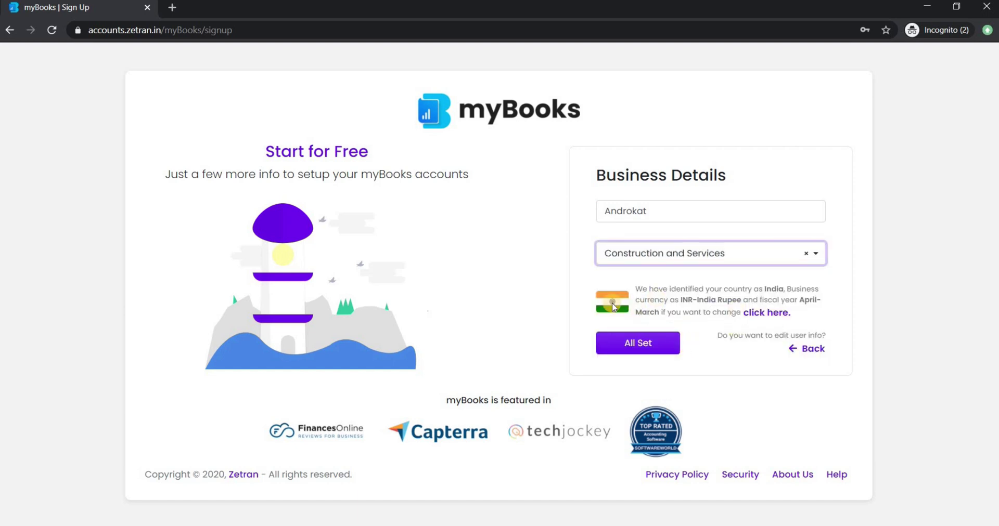
click(766, 314)
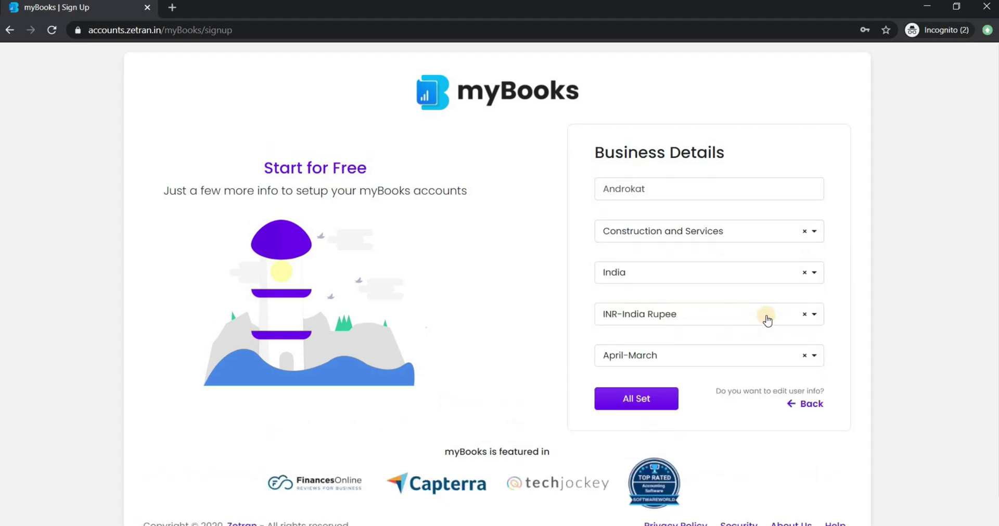
click(765, 274)
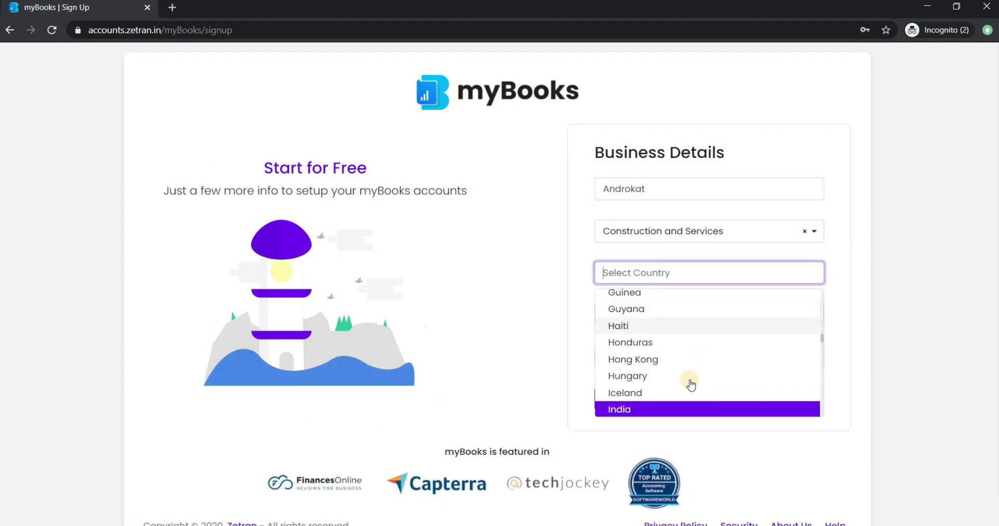
click(677, 389)
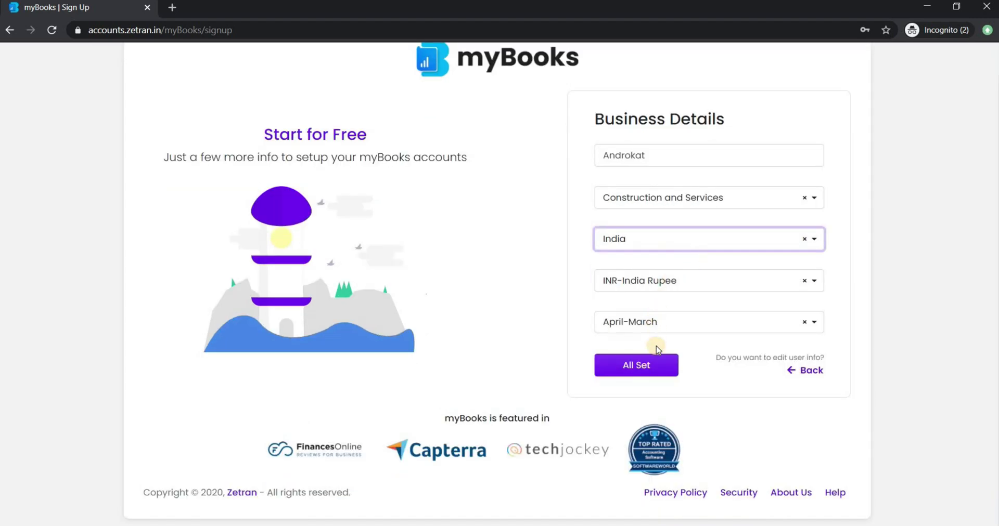
click(656, 363)
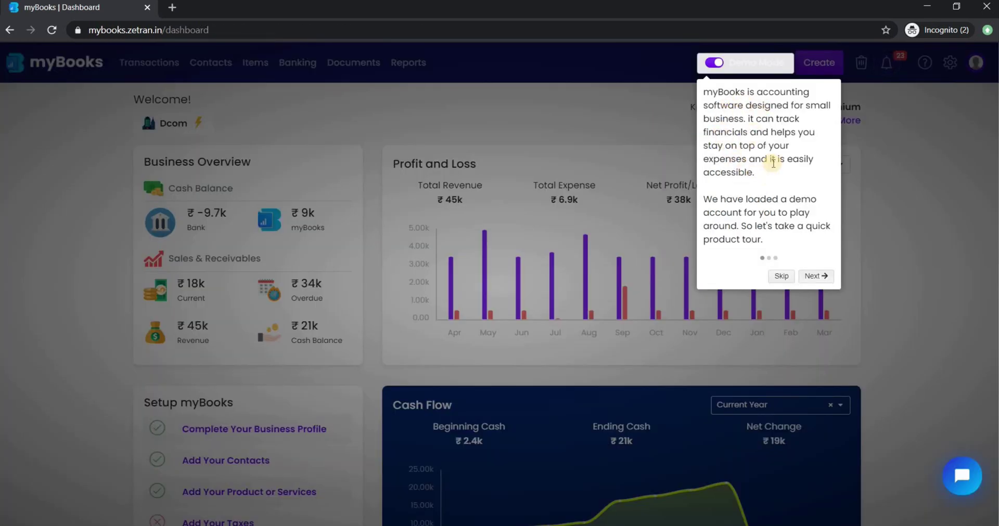
Skip the product tour and switch off demo mode for the live account.
click(810, 278)
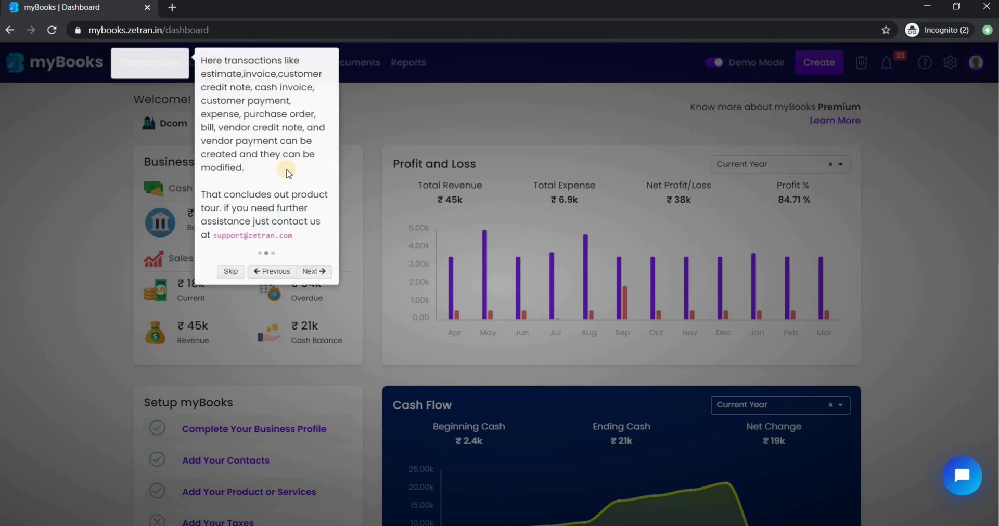
click(230, 272)
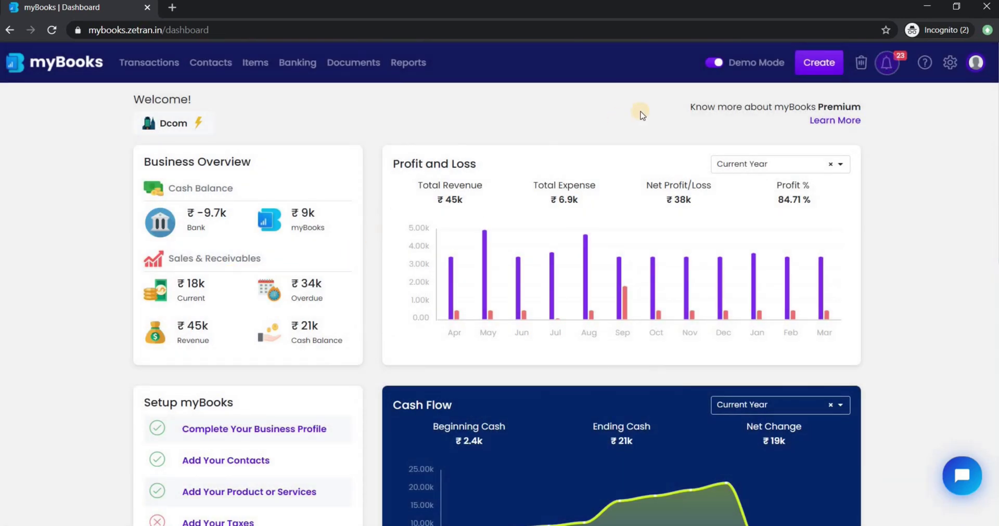
click(716, 64)
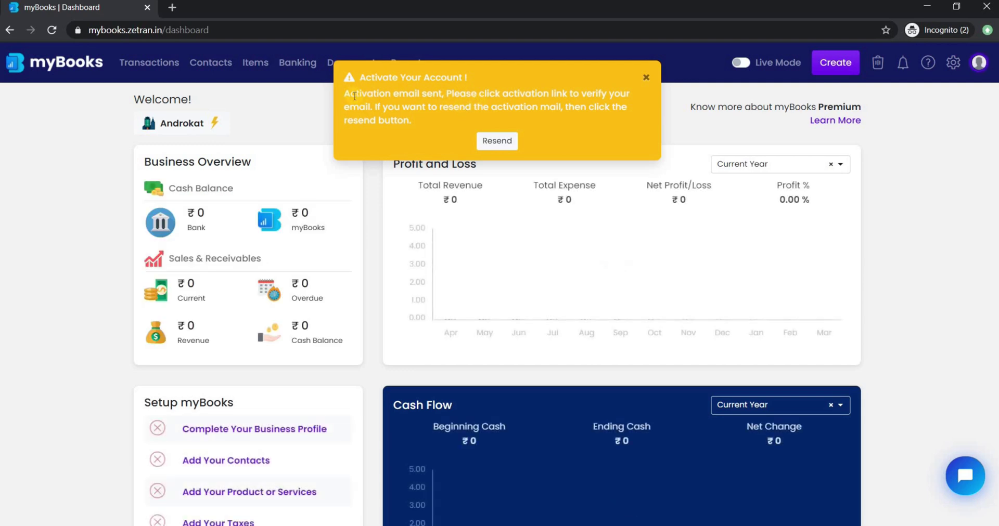
Dismiss the yellow Activate Your Account notice.
triple_click(421, 120)
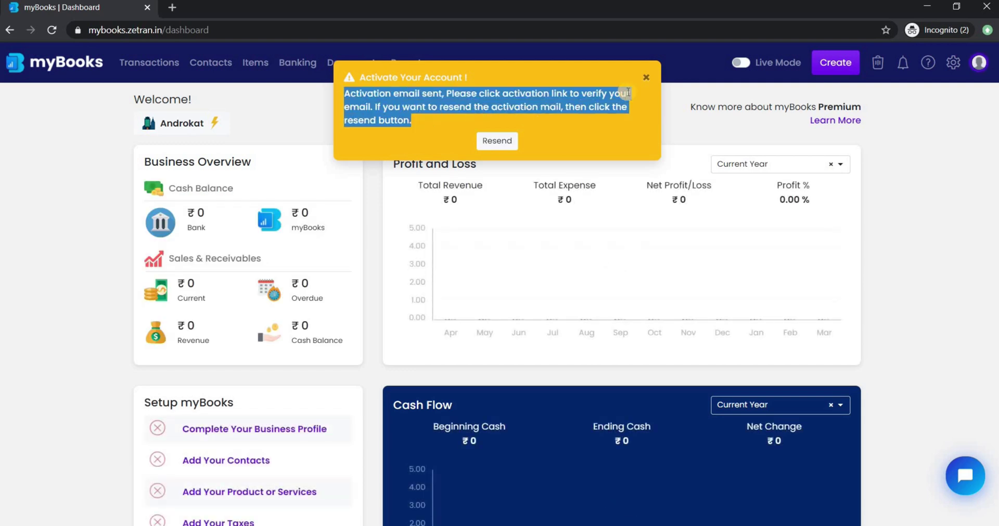
click(645, 78)
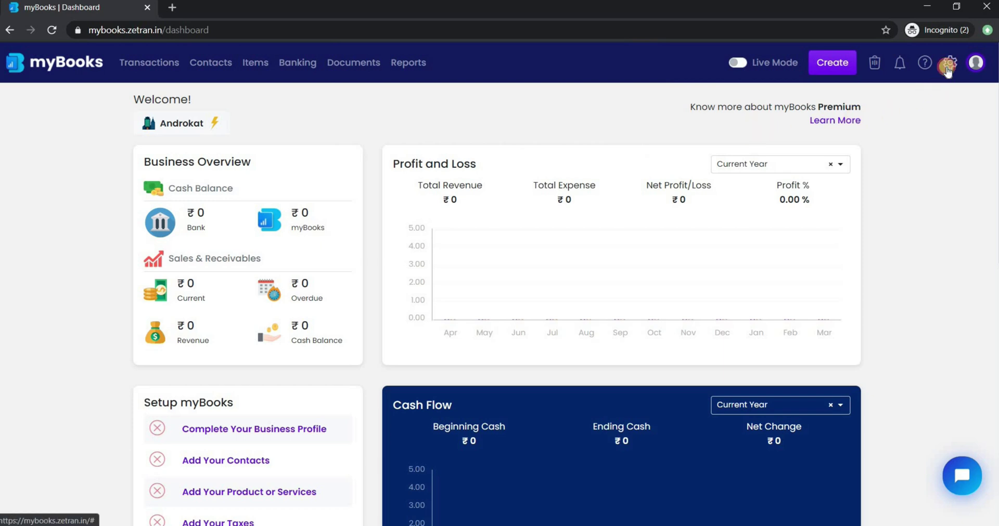
click(947, 68)
Add the phone number, state Andhra Pradesh and postal code 380007 to the business profile and save.
click(891, 105)
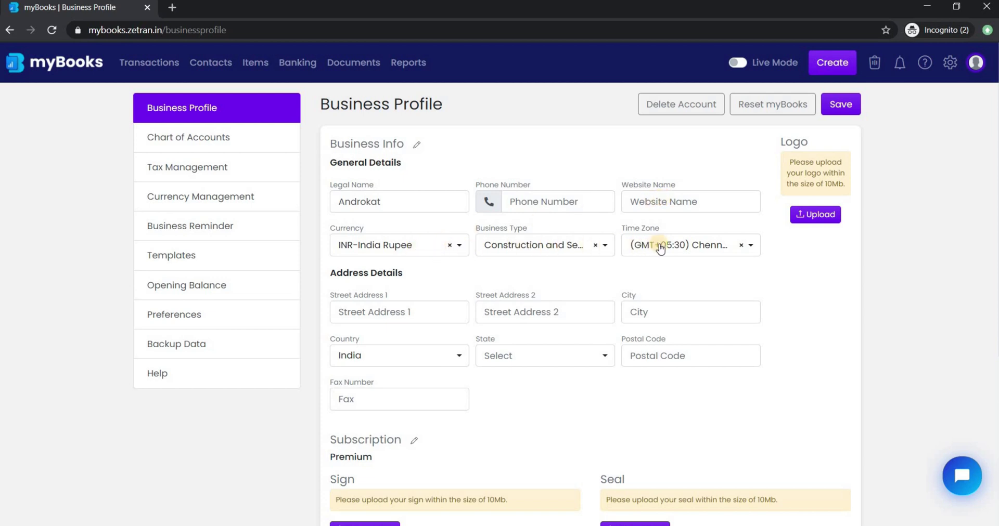
click(400, 311)
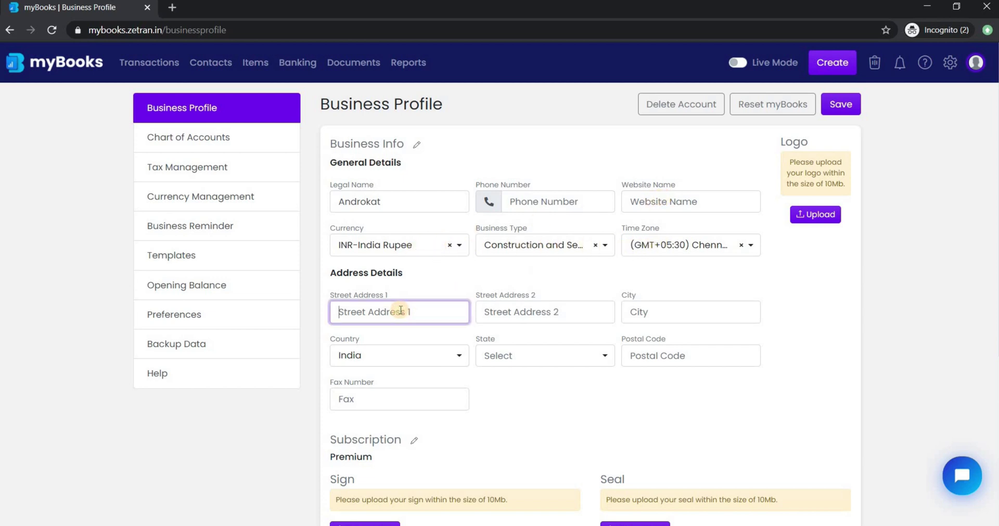
scroll(400, 310, down, 3)
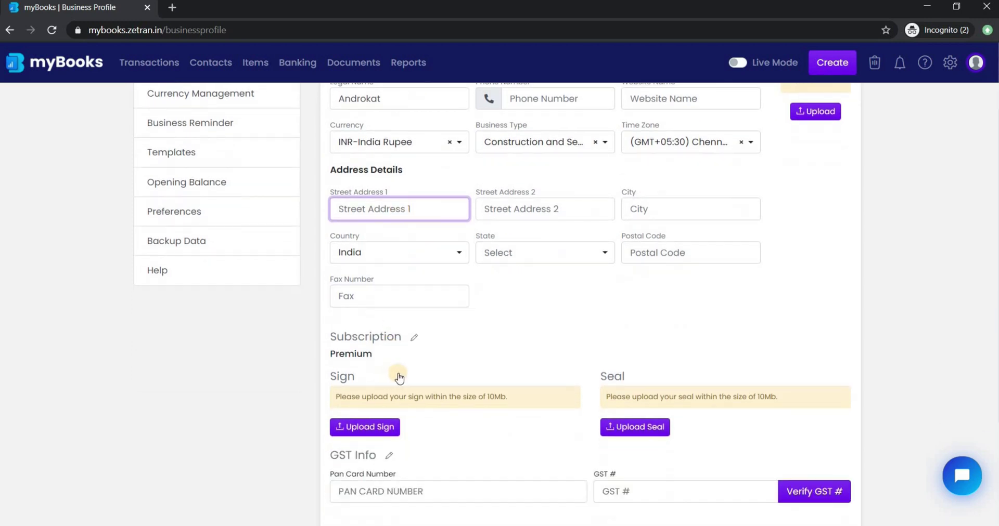
scroll(645, 253, up, 3)
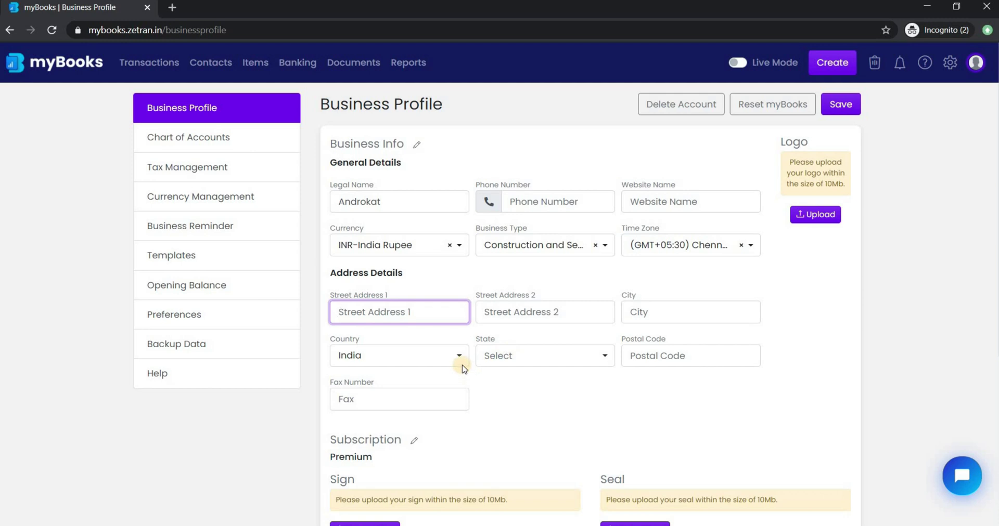
scroll(442, 359, down, 3)
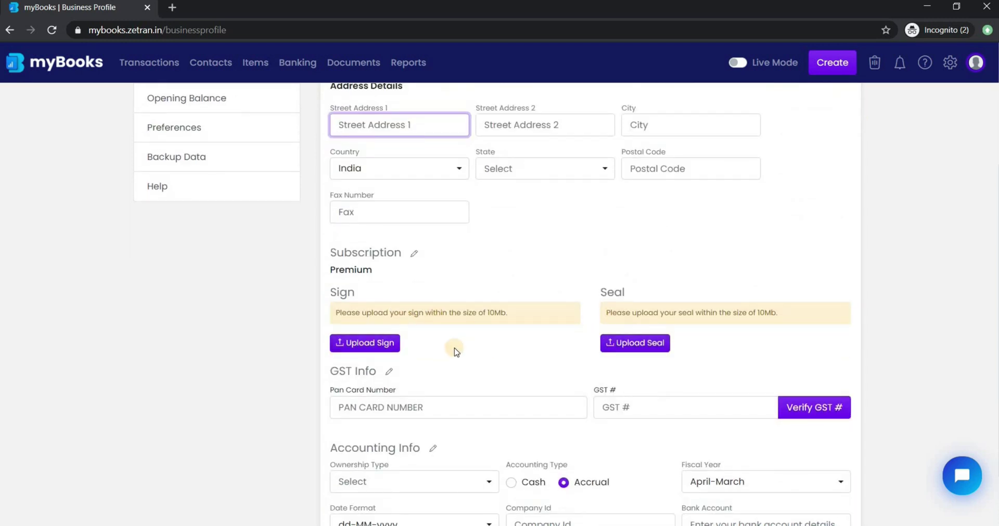
scroll(453, 348, down, 1)
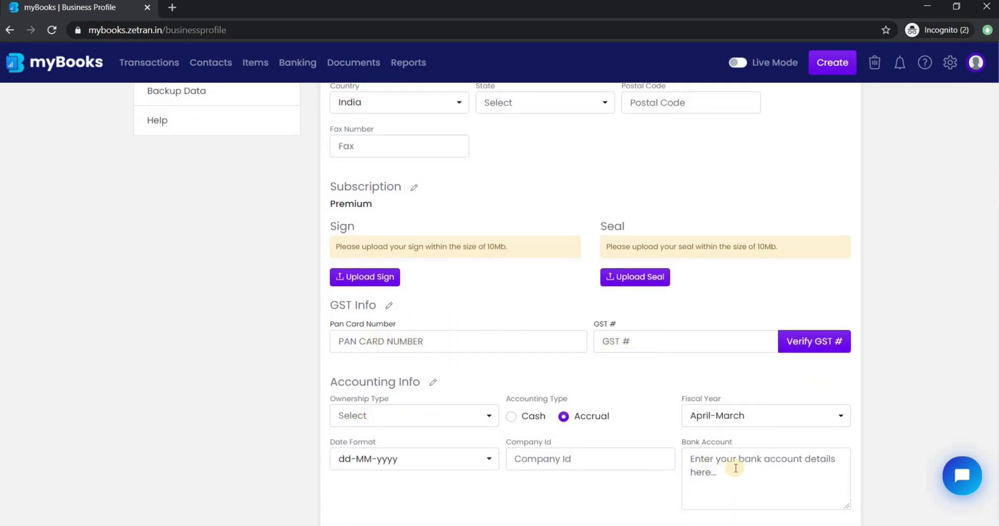
scroll(780, 260, up, 4)
click(838, 103)
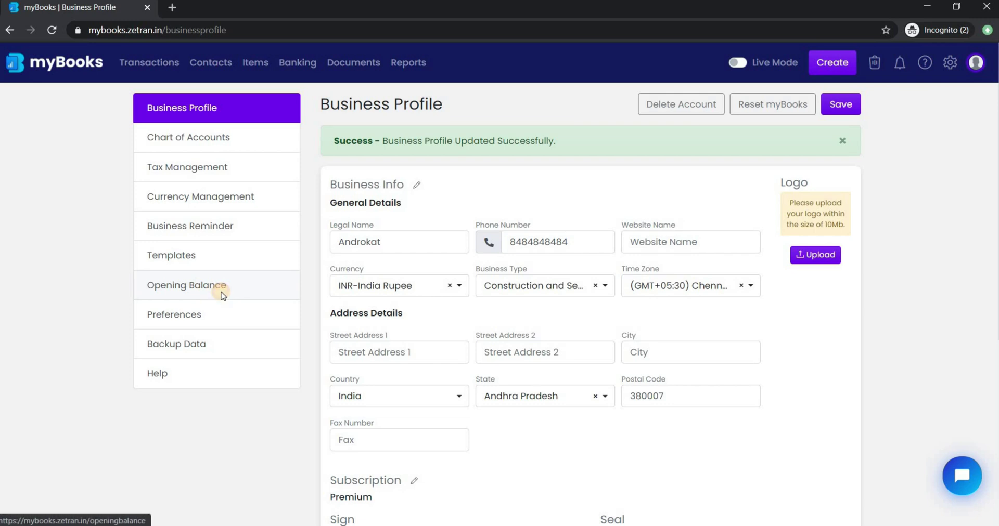
click(221, 291)
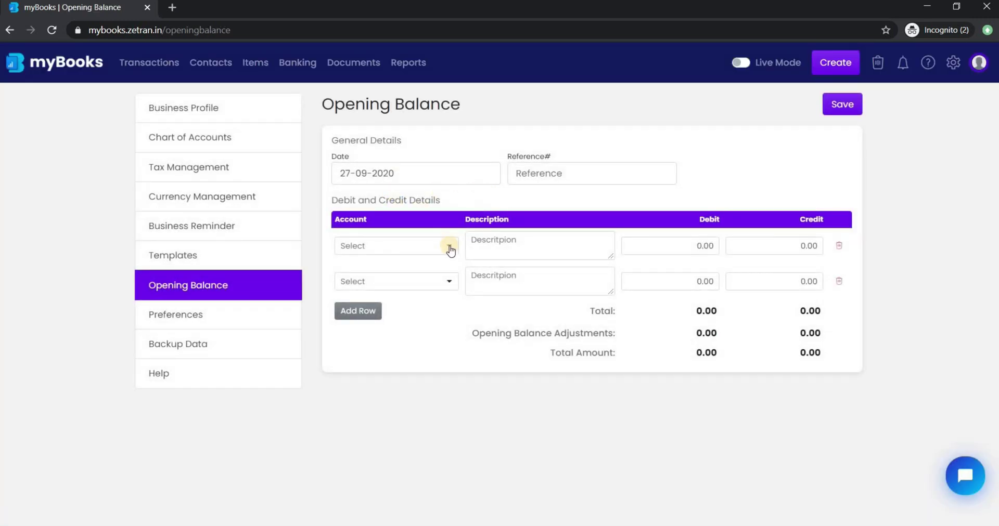
Save opening debits of 10000 for Current Bank Account and 1000 for Cash In Hand.
click(449, 248)
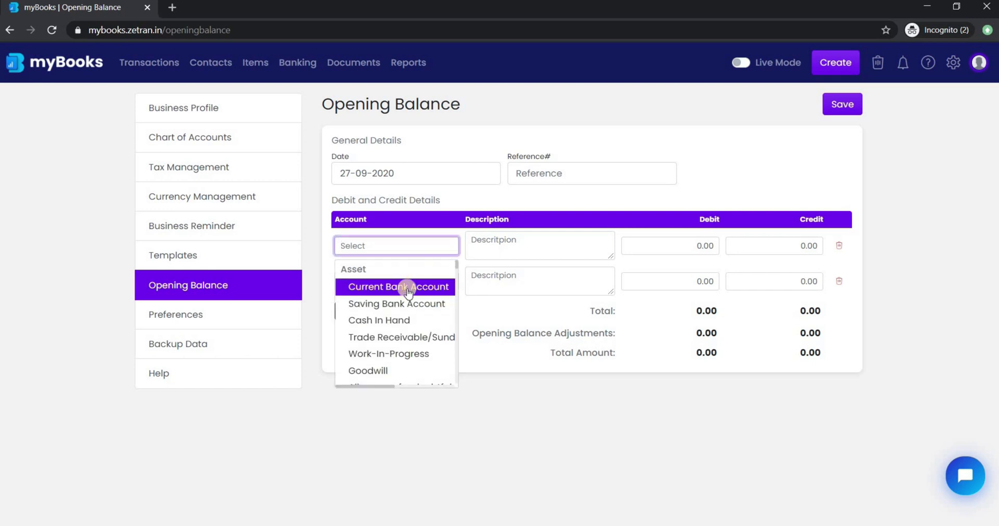
click(408, 289)
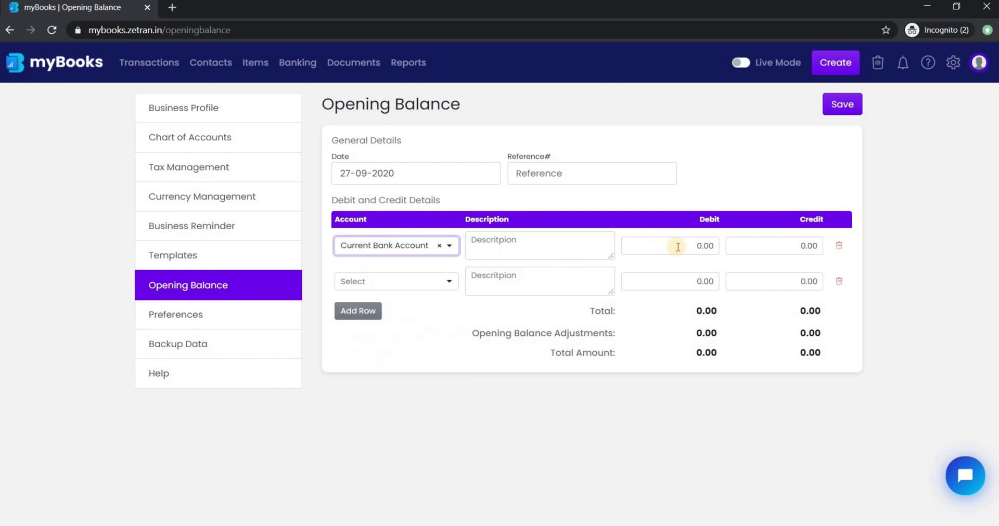
click(684, 251)
text(100)
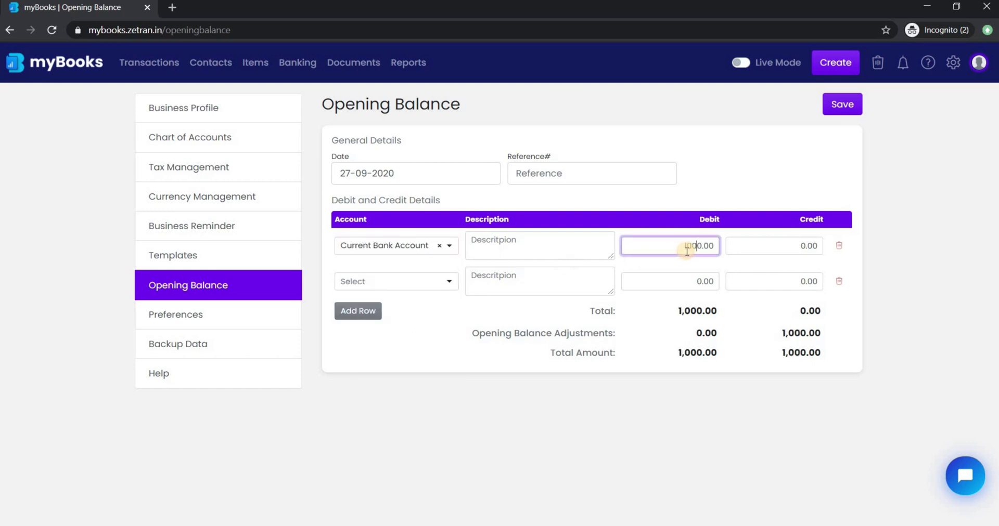
text(0)
click(438, 290)
click(412, 354)
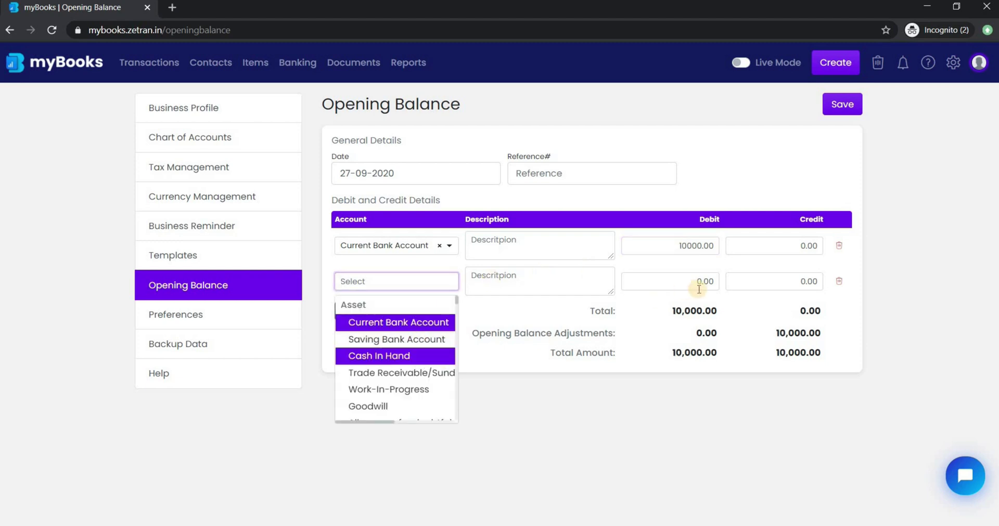
click(693, 282)
text(100)
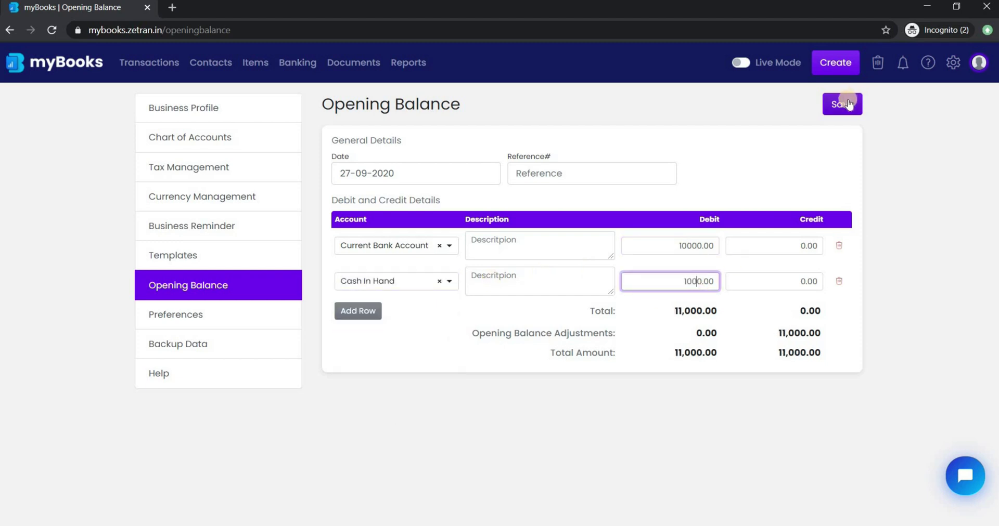
click(845, 105)
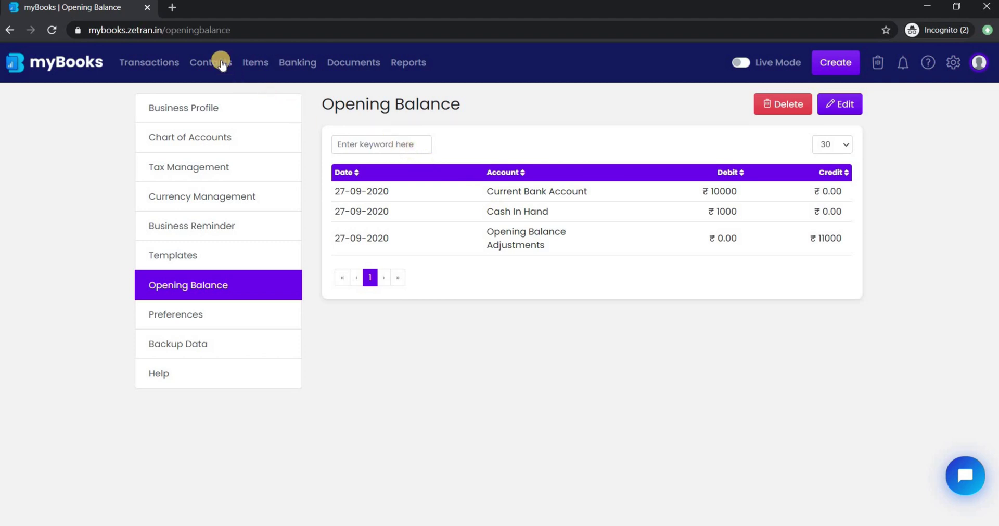
Disable tax for the business on the Tax Management settings page.
click(221, 63)
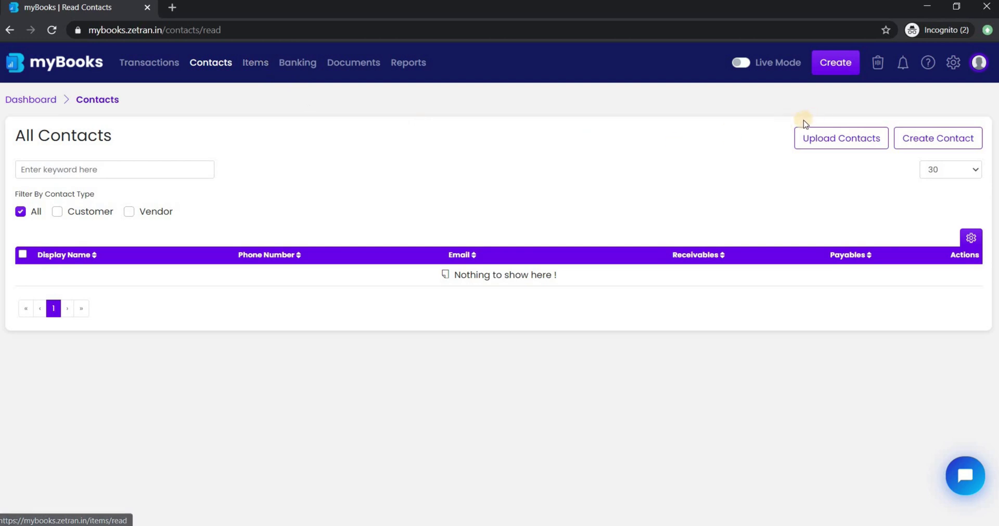
click(951, 64)
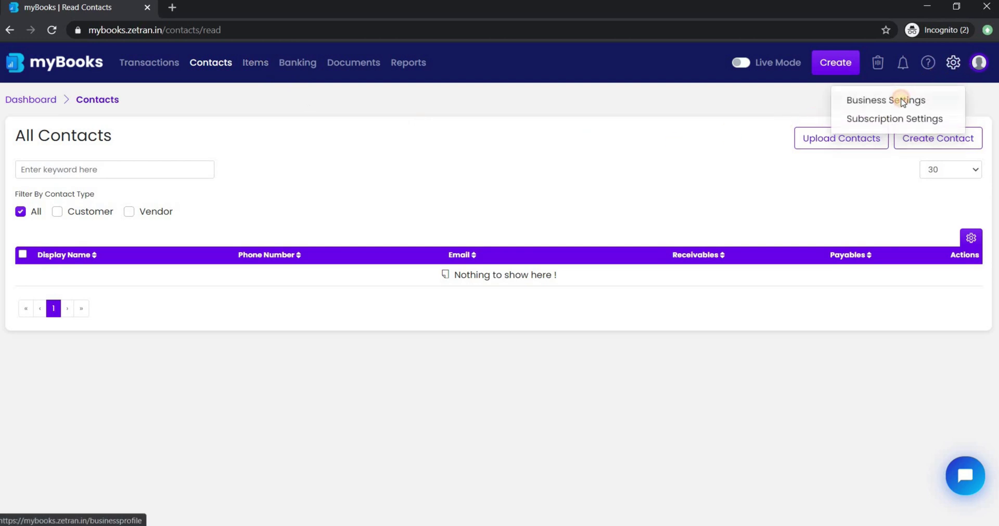
click(901, 99)
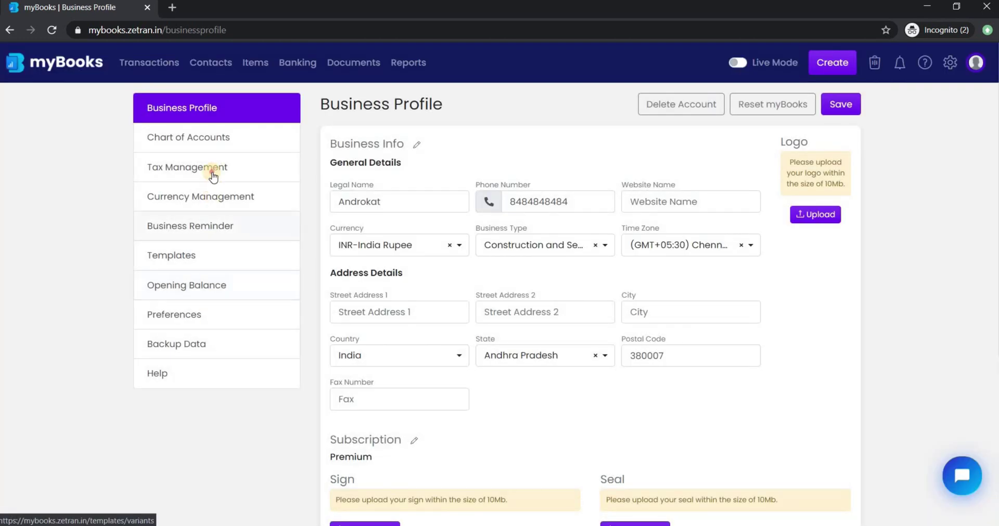
click(212, 170)
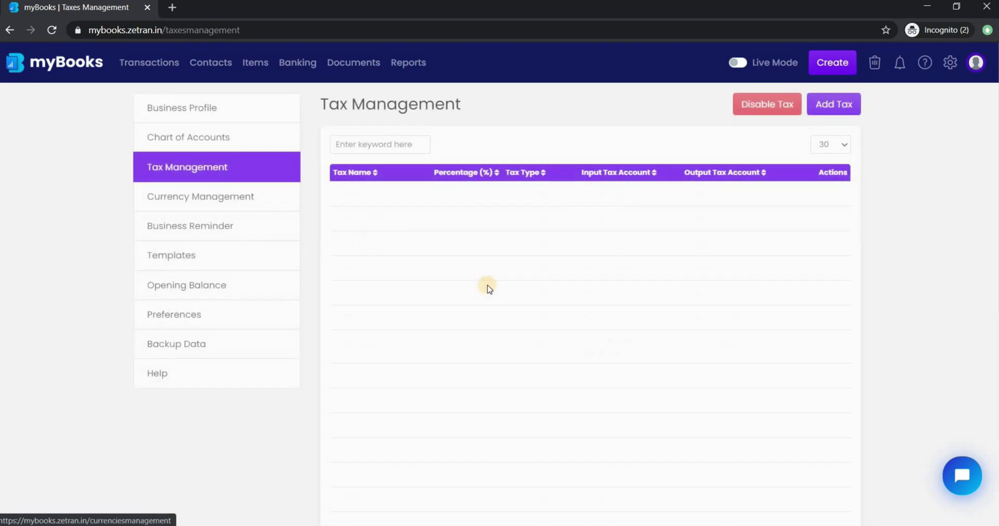
scroll(486, 282, down, 5)
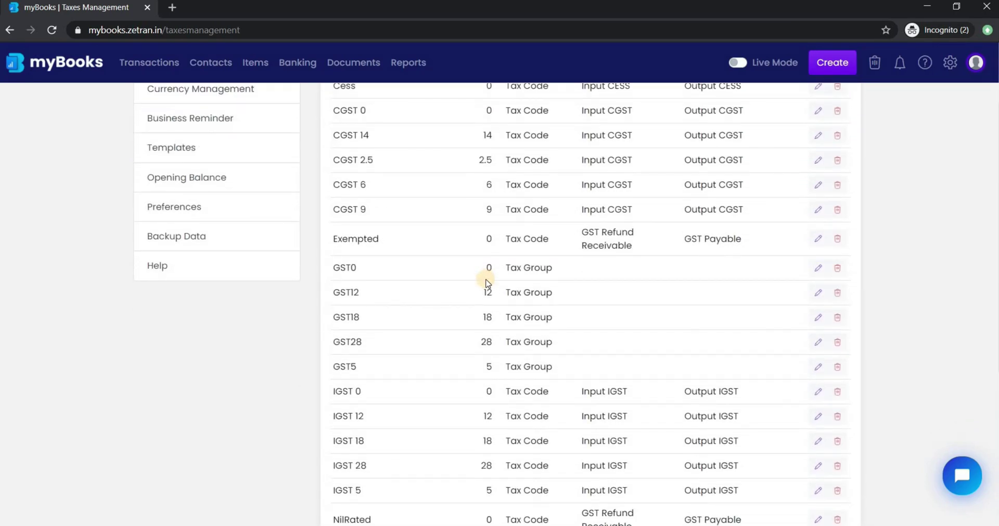
scroll(491, 280, up, 5)
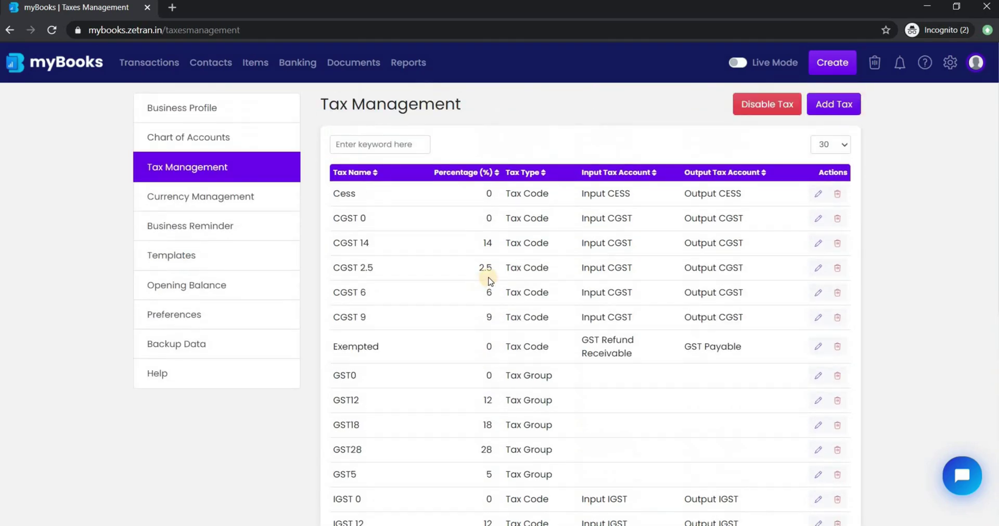
click(768, 108)
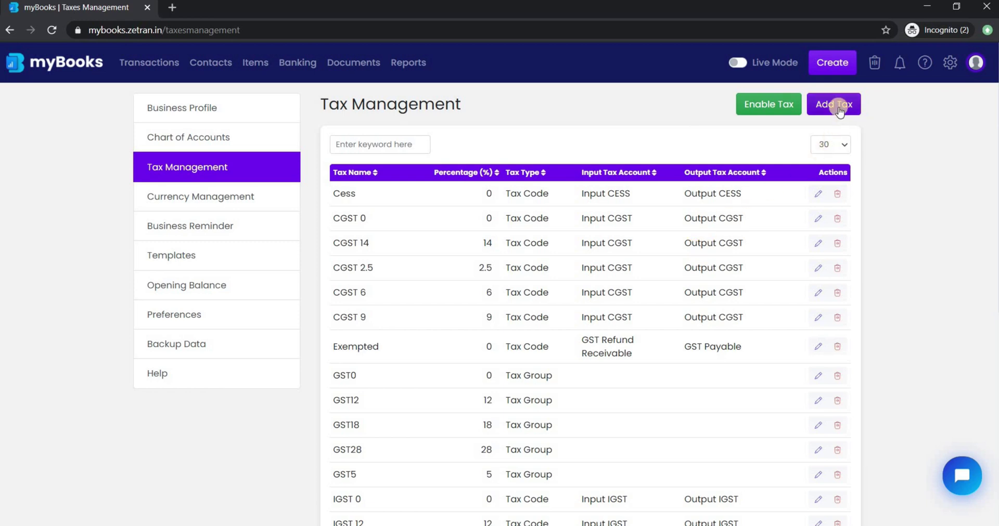
Look at the Add Tax form and close it without saving.
click(835, 106)
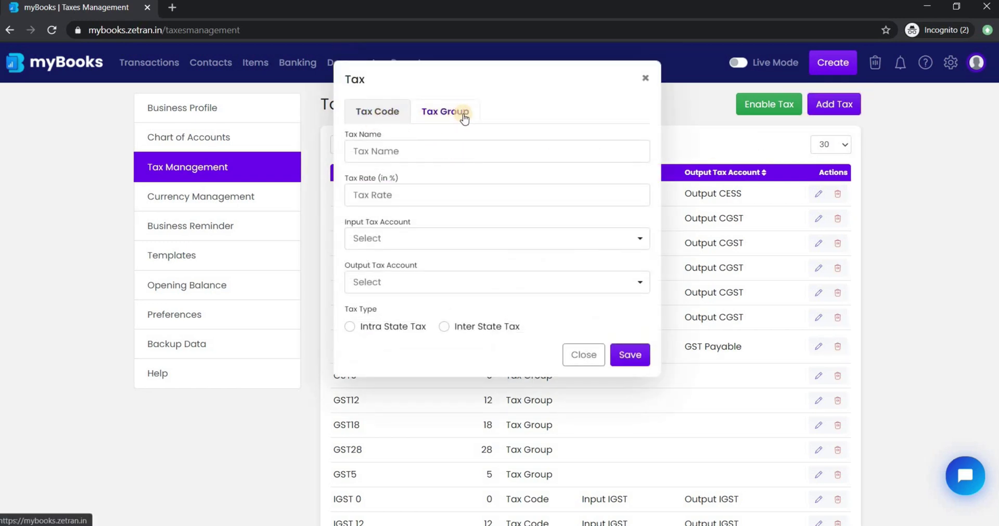
click(645, 79)
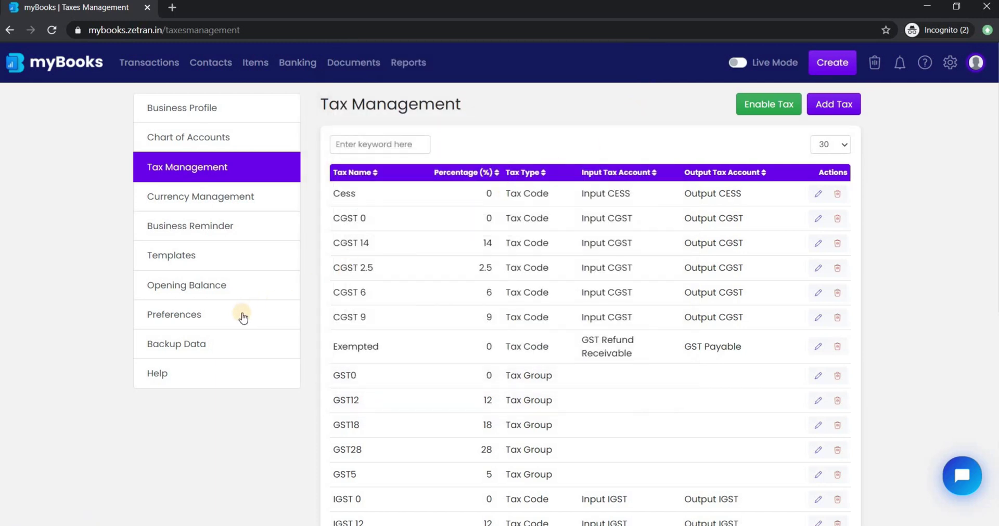
click(290, 318)
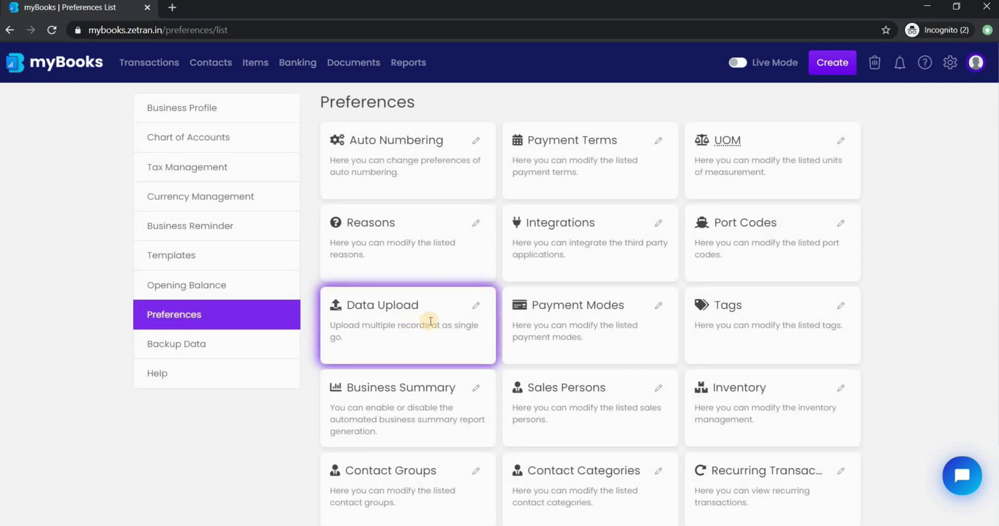
Select Journals as the Data Upload record type and preview the Upload Journals window.
click(472, 308)
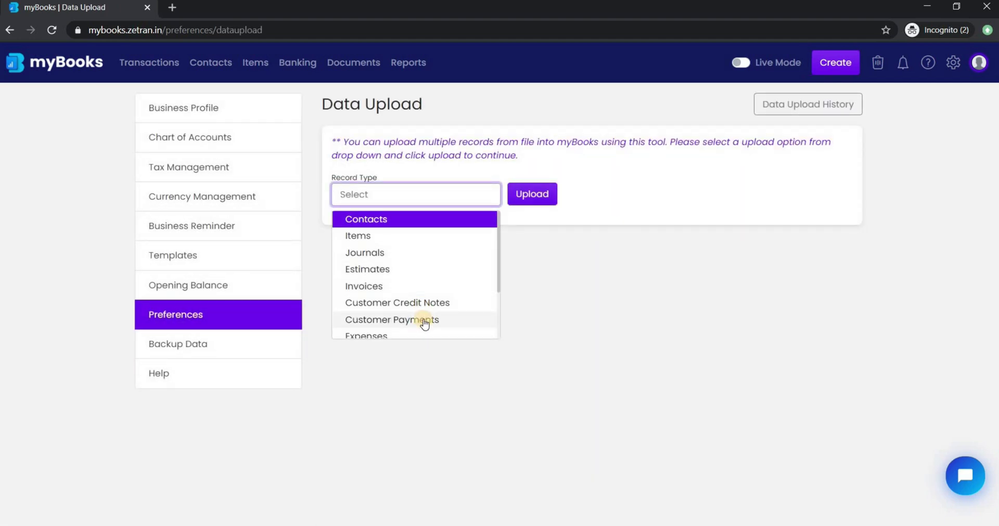
scroll(424, 322, down, 2)
scroll(423, 265, up, 5)
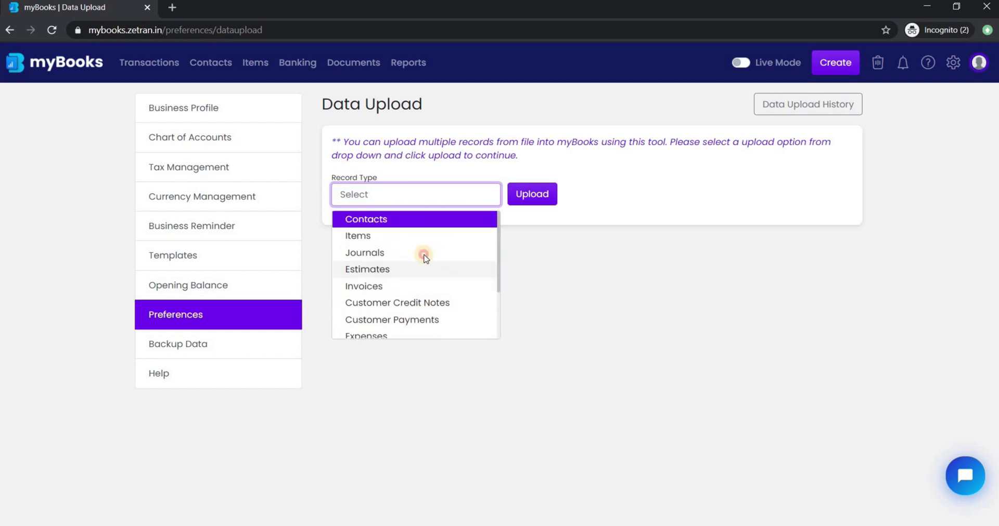
click(424, 253)
click(520, 198)
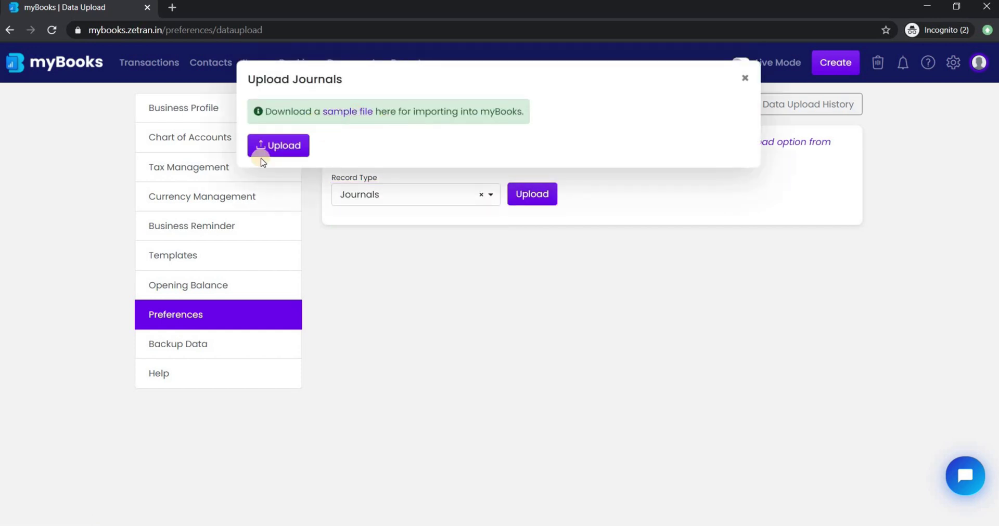
click(746, 79)
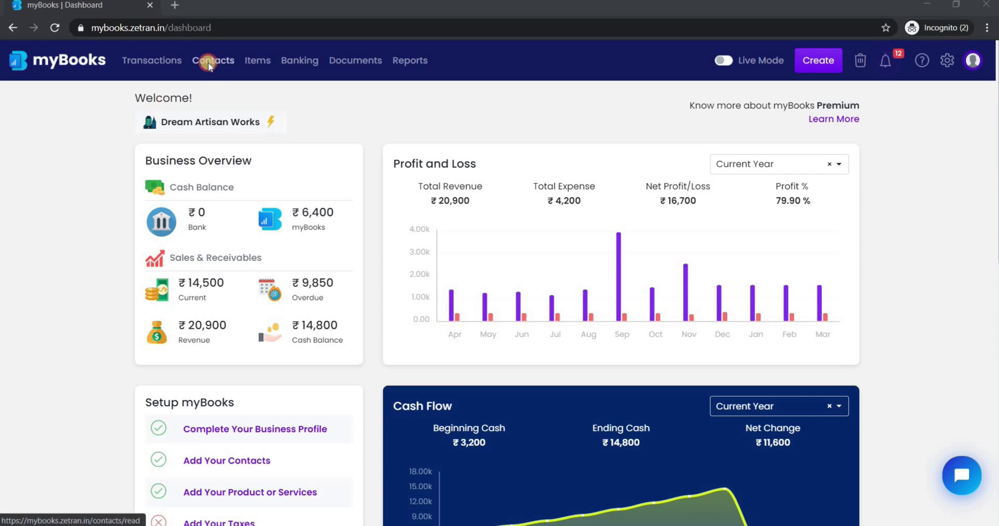
Create a contact with the customer's first and last name and company, using the company as display name.
click(209, 63)
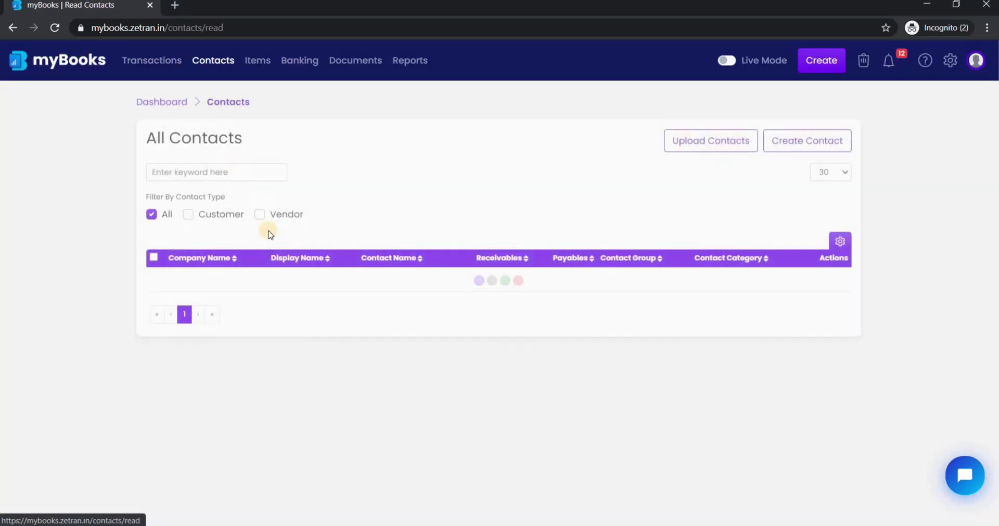
scroll(290, 329, down, 6)
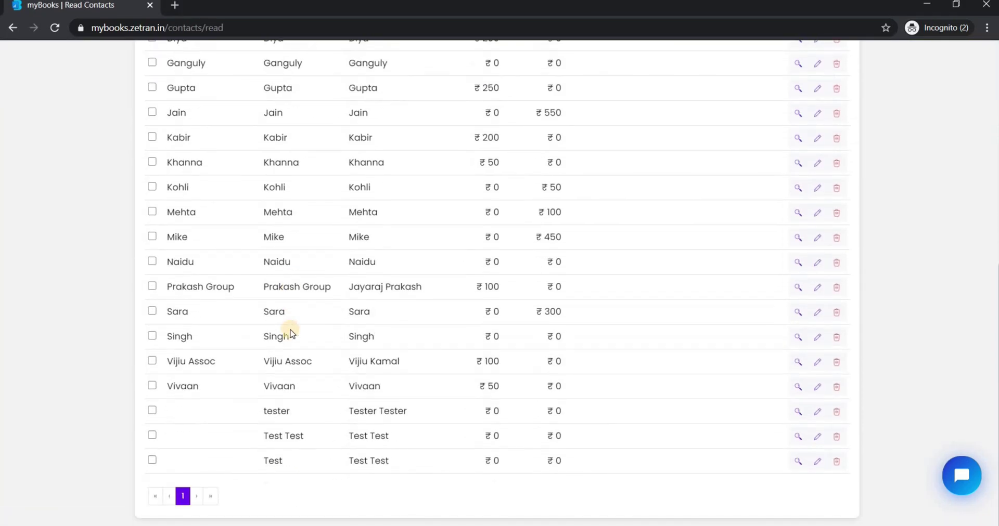
scroll(290, 329, up, 8)
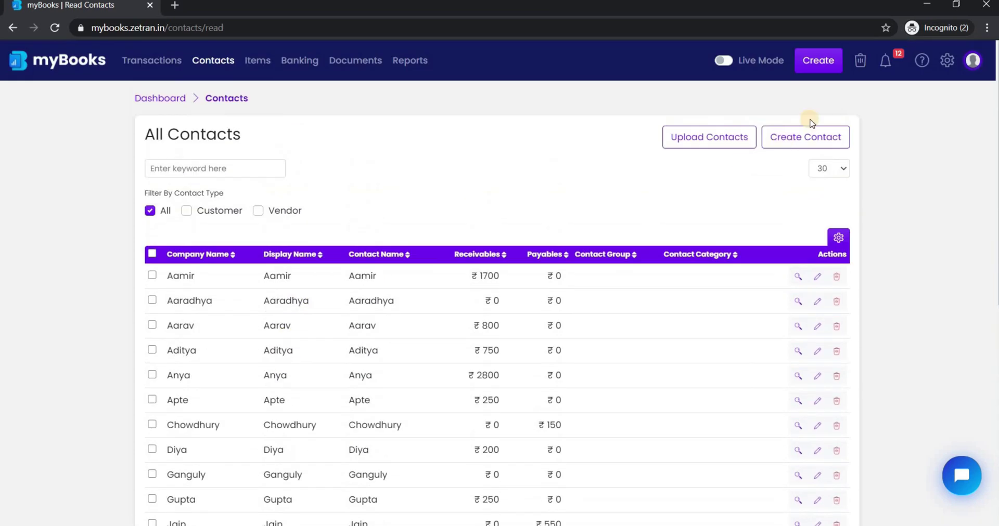
click(805, 139)
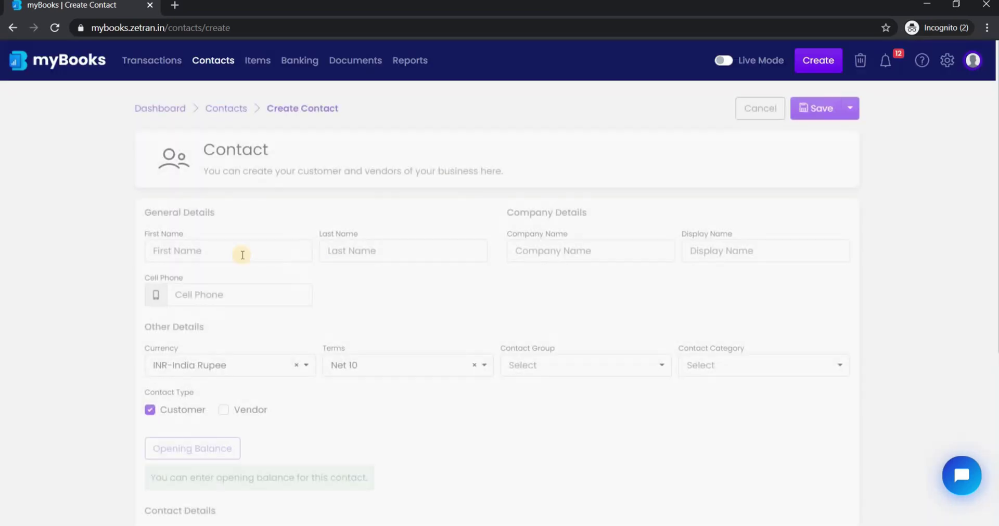
click(239, 250)
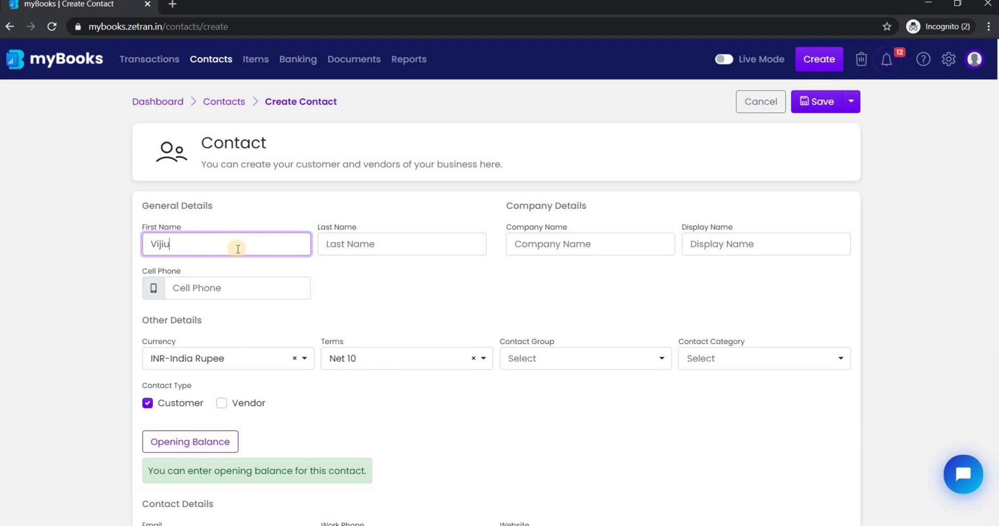
key(Tab)
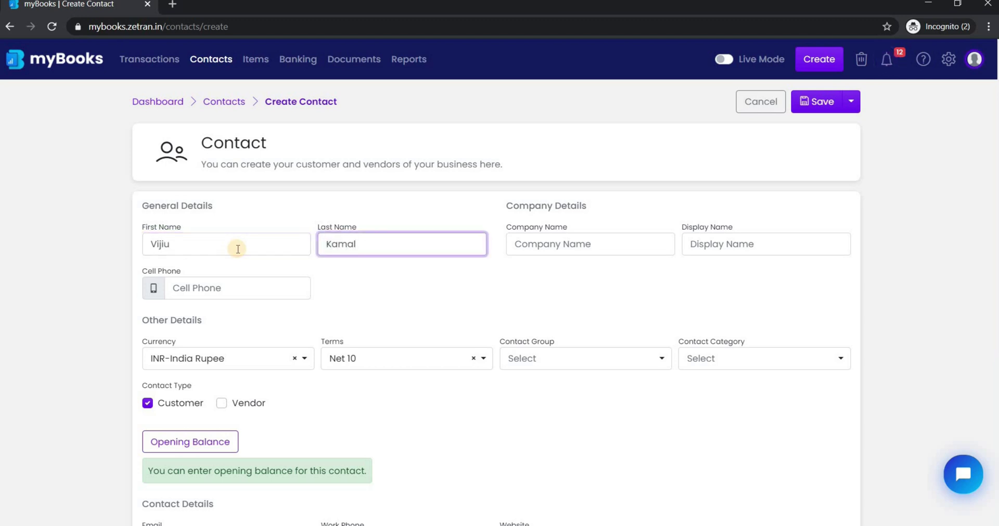
key(Tab)
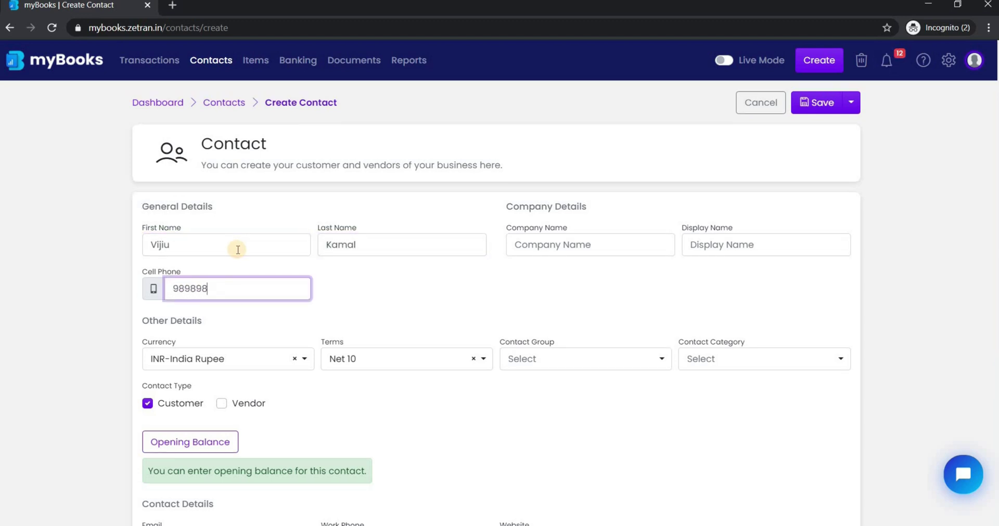
key(Tab)
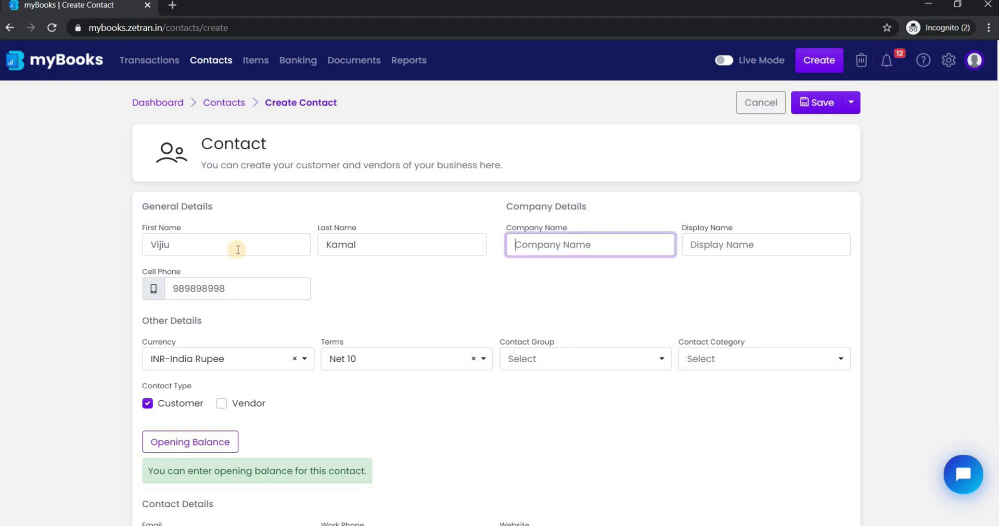
text(Vijiu)
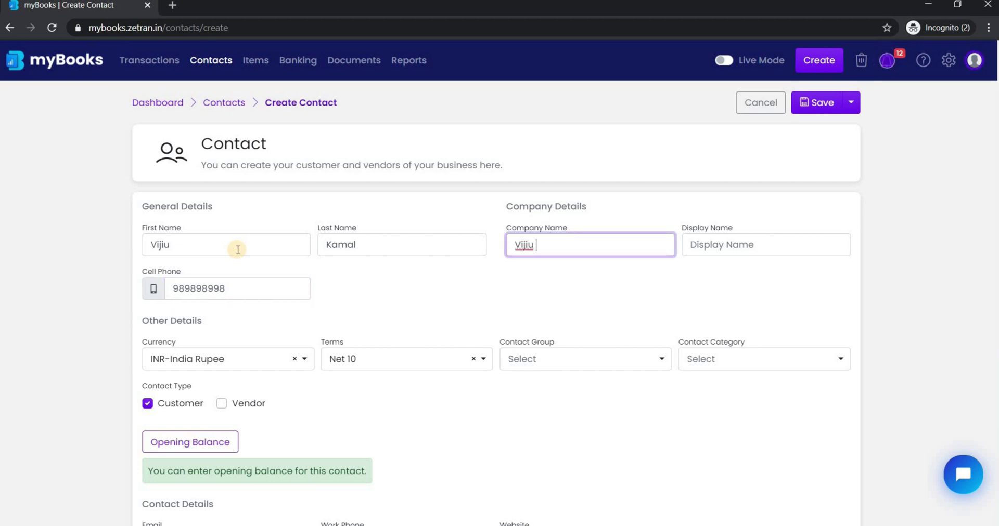
text( LLC)
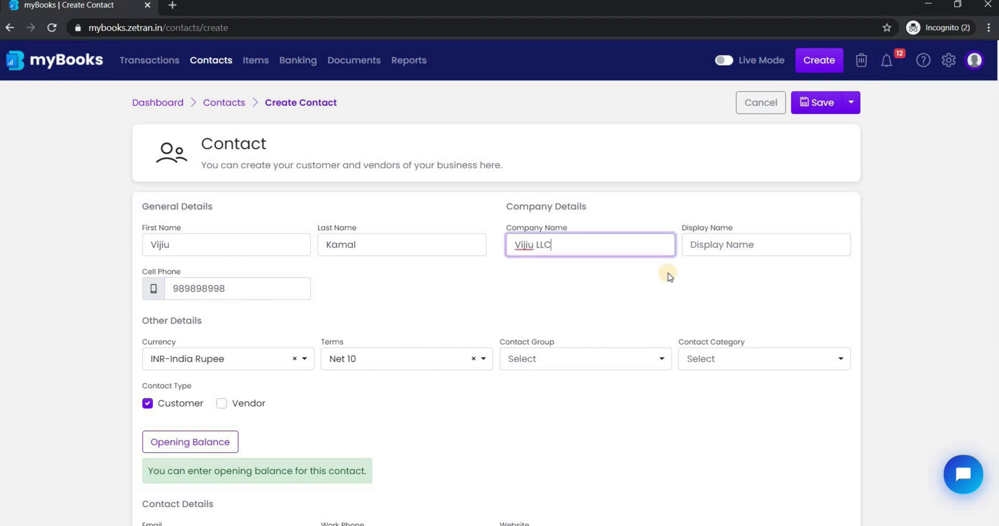
click(688, 252)
Keep Net 10 payment terms and review the contact category options.
scroll(320, 337, down, 2)
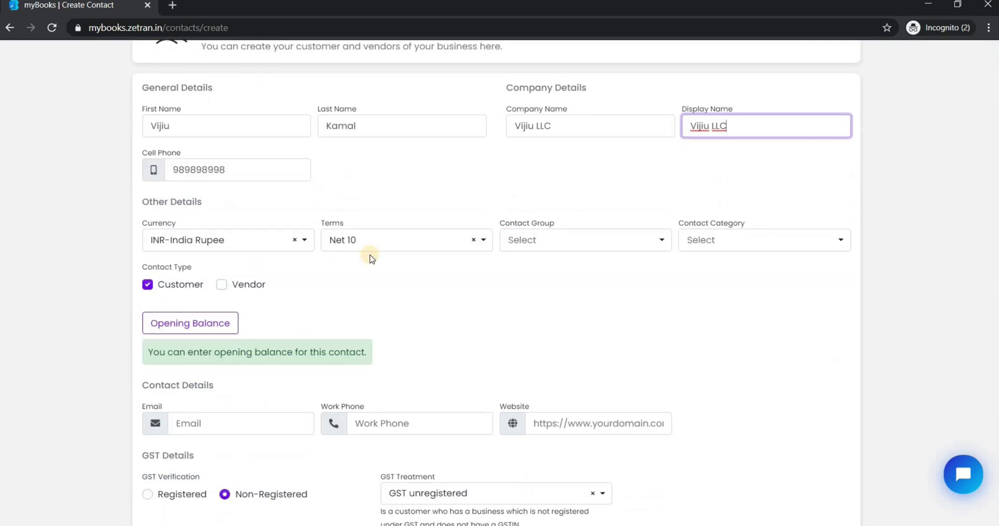
click(411, 239)
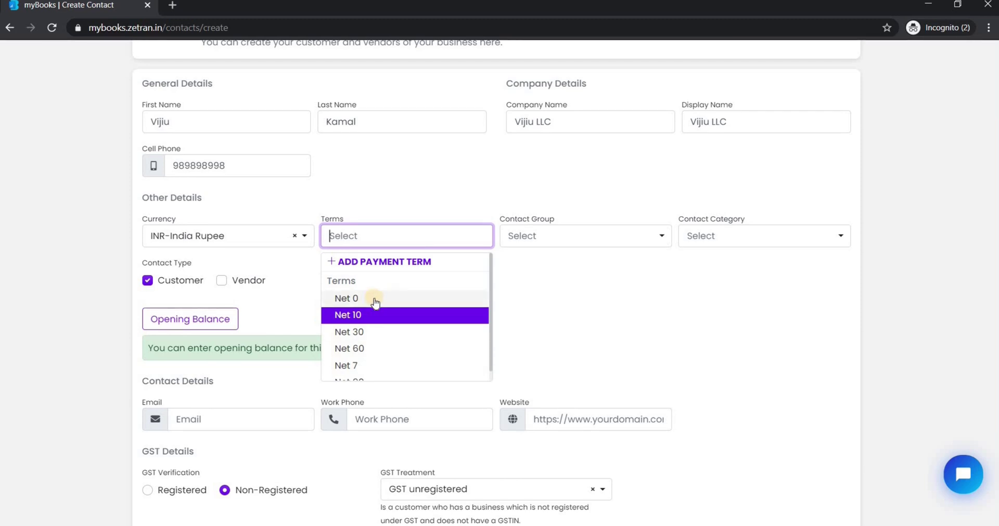
click(386, 263)
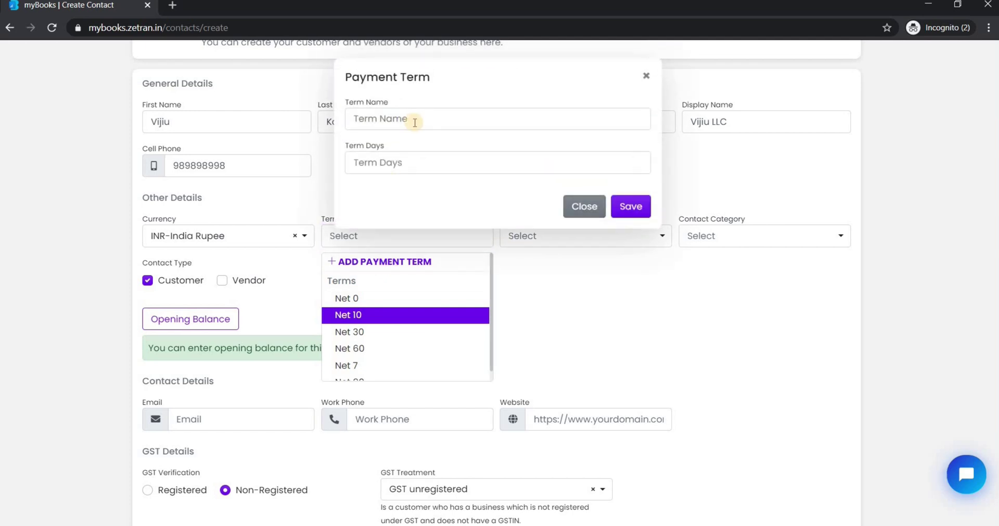
click(543, 235)
click(714, 237)
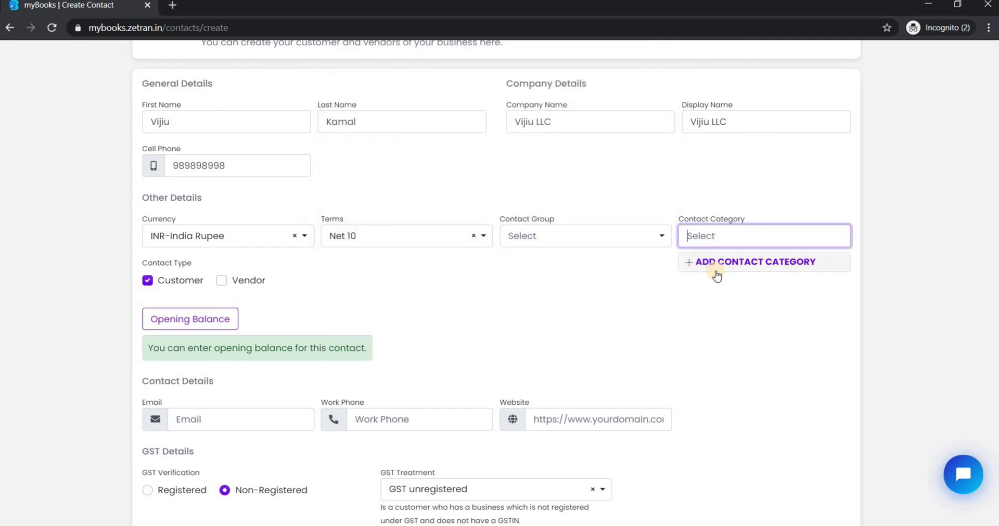
click(614, 282)
scroll(525, 265, down, 2)
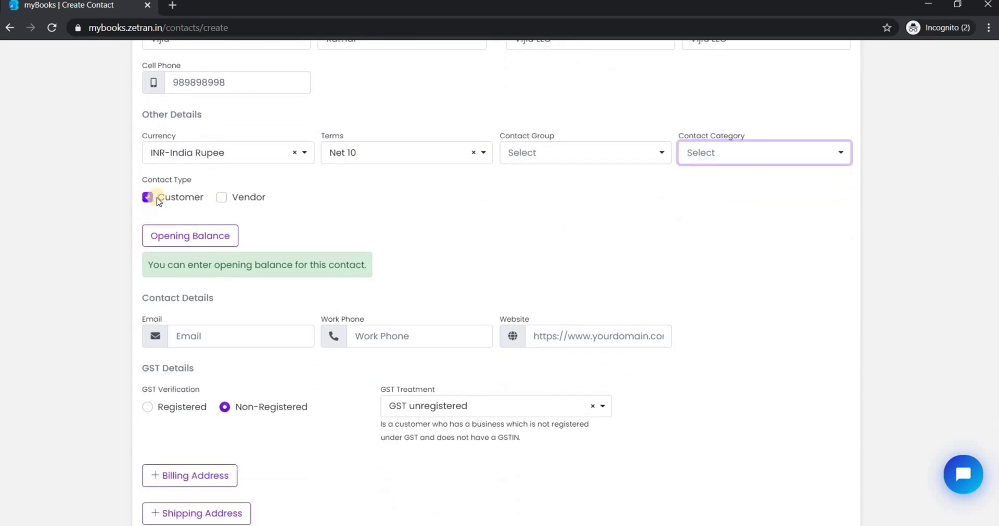
click(218, 197)
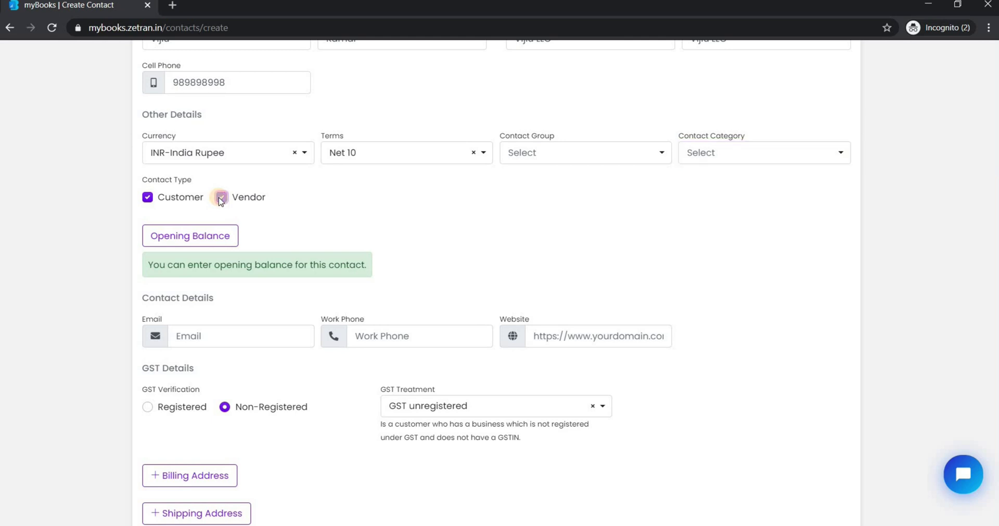
scroll(213, 176, down, 1)
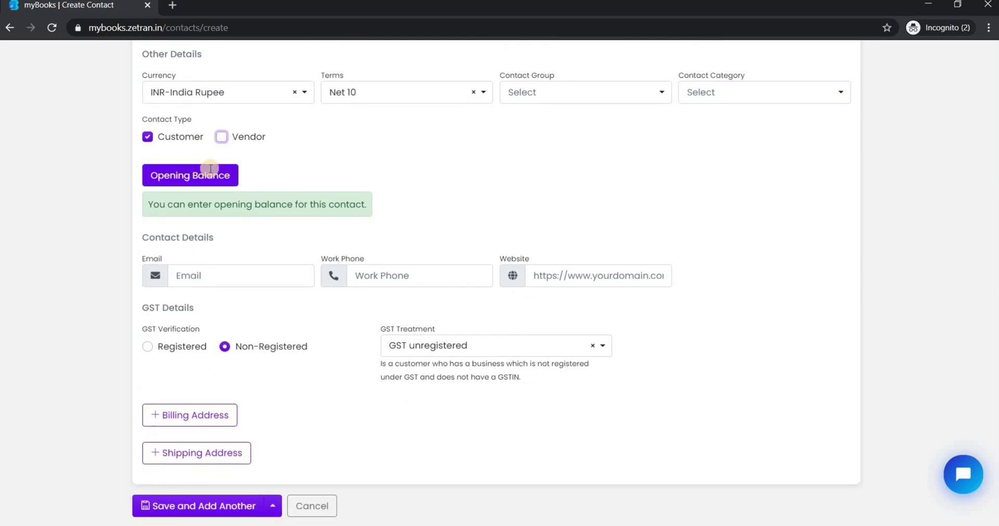
Give the contact an opening receivable of 100 dated 11-09-2020.
click(200, 176)
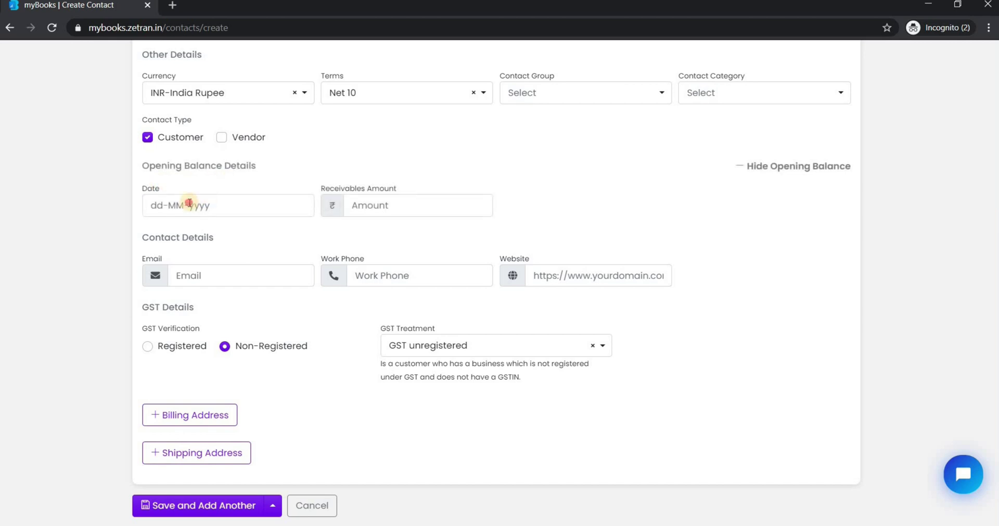
click(189, 204)
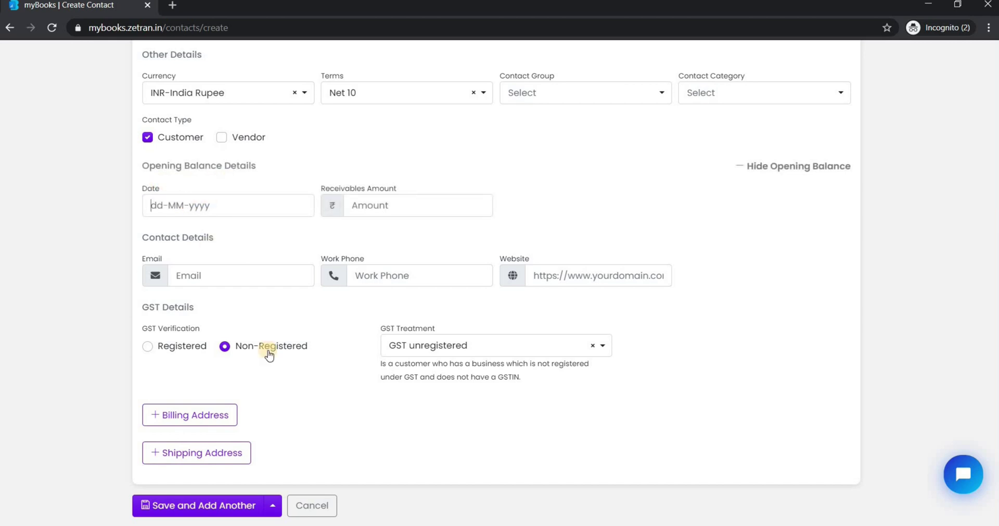
click(369, 227)
click(372, 209)
text(100)
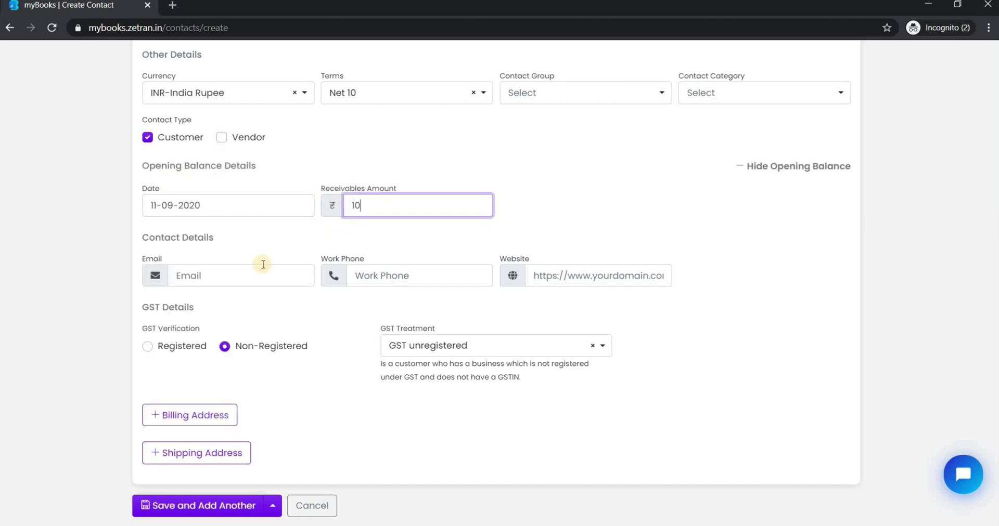
Add billing and shipping address sections and save the new customer contact.
click(192, 280)
click(395, 274)
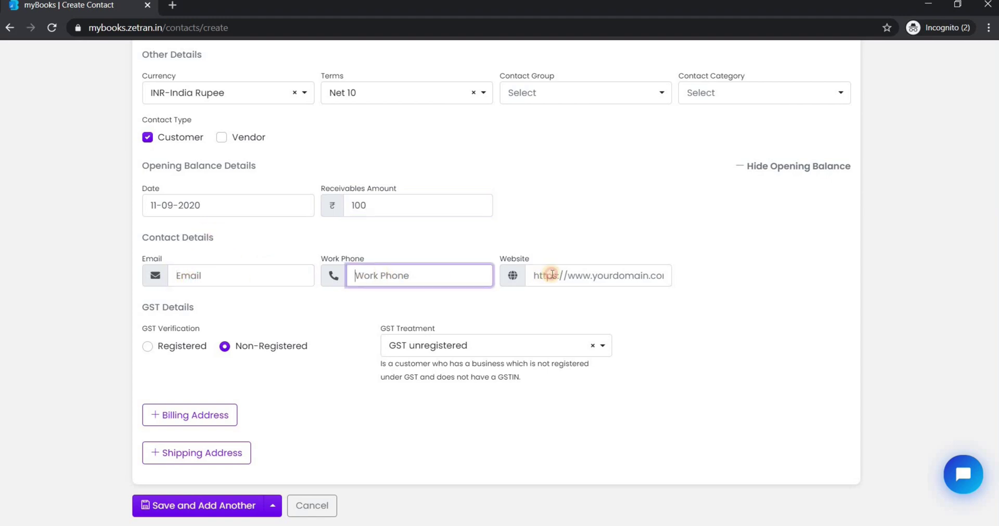
click(552, 275)
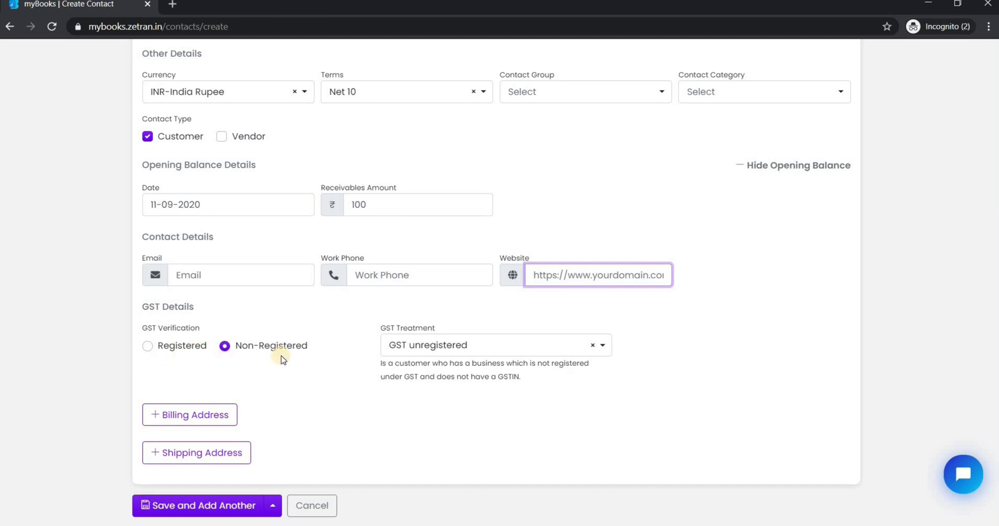
click(198, 415)
click(209, 450)
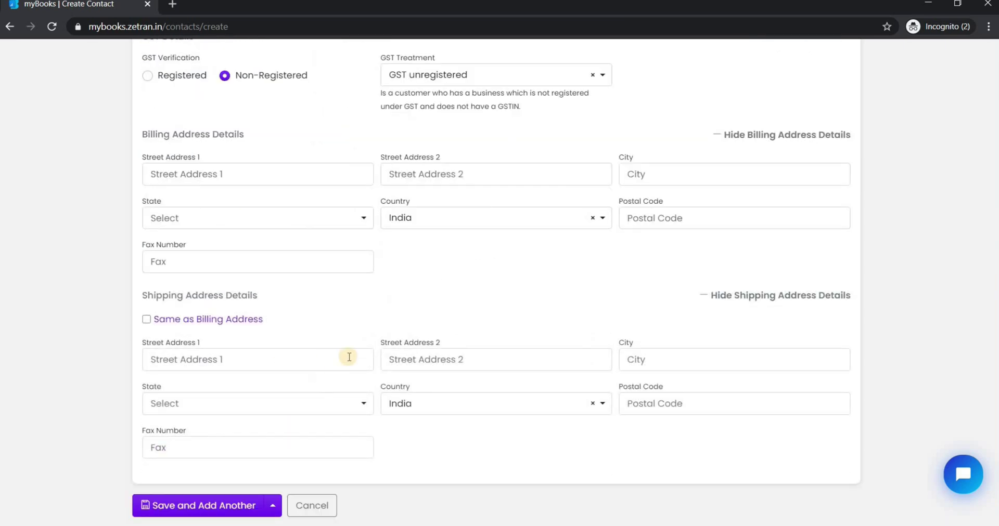
scroll(473, 301, up, 6)
scroll(698, 188, up, 4)
click(823, 104)
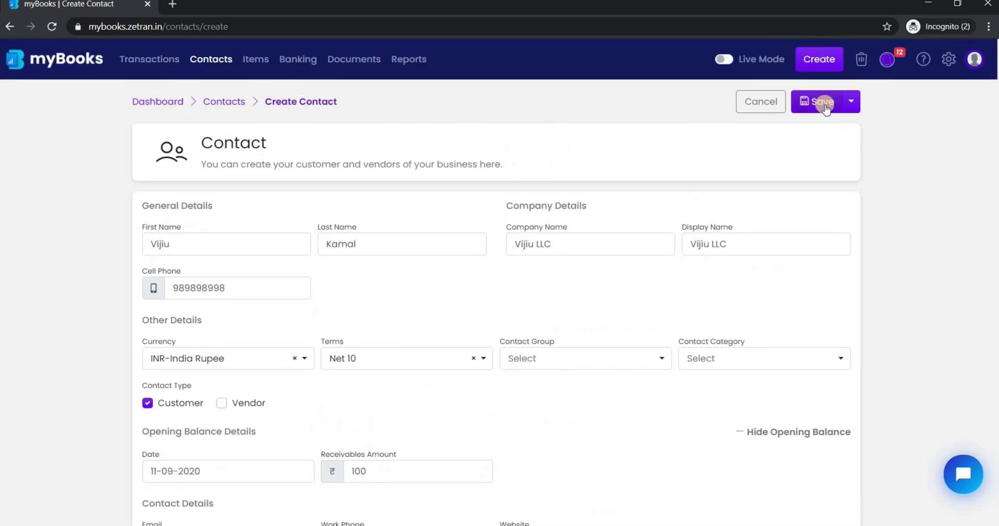
click(720, 153)
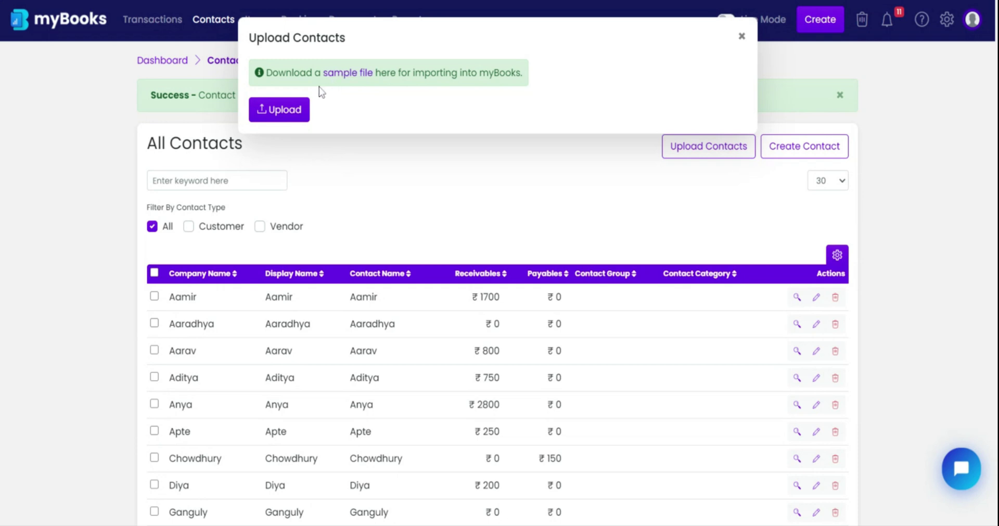
Upload a contacts file and submit it once validation finds 1 record, 0 rejected.
click(290, 112)
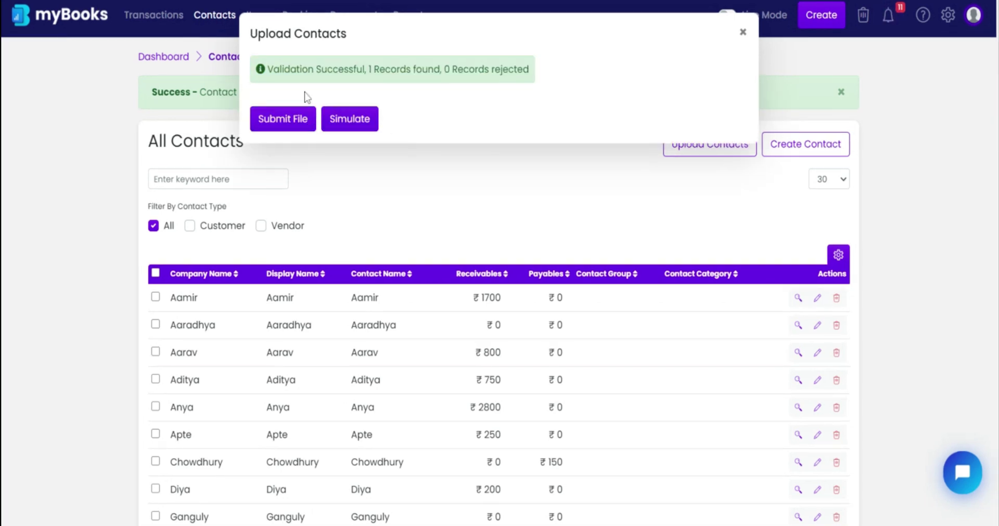
click(283, 119)
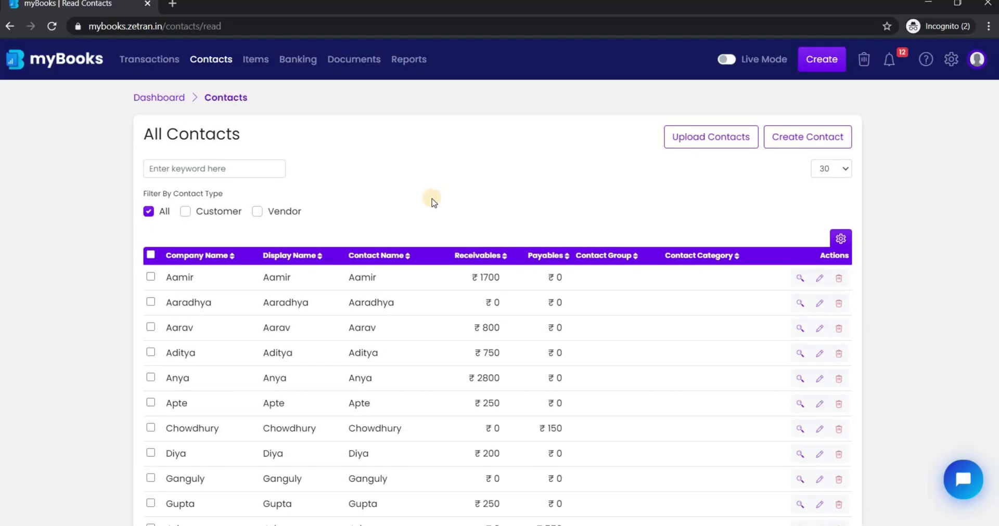
Browse the contacts list, check its column settings, and view a contact's statement.
scroll(419, 254, down, 5)
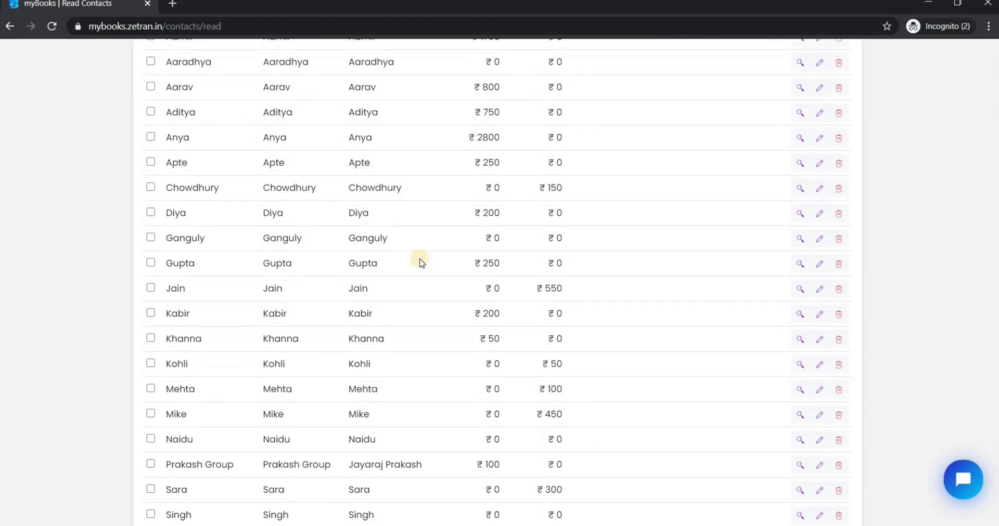
scroll(421, 262, down, 4)
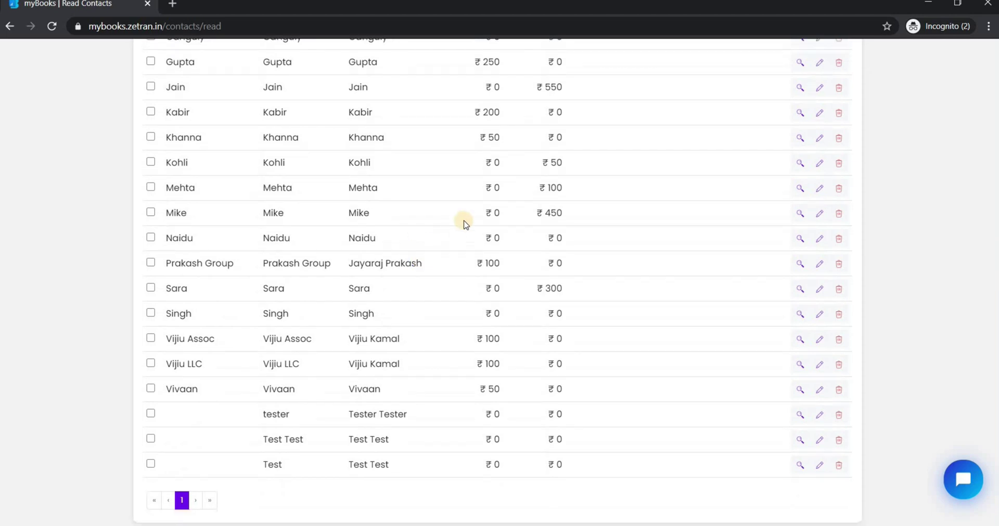
scroll(464, 223, up, 7)
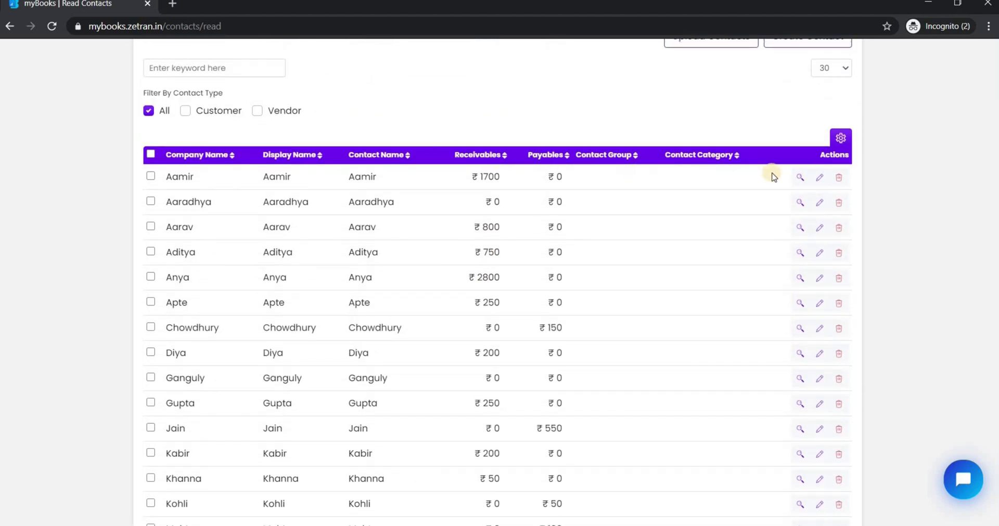
scroll(816, 192, up, 1)
click(841, 201)
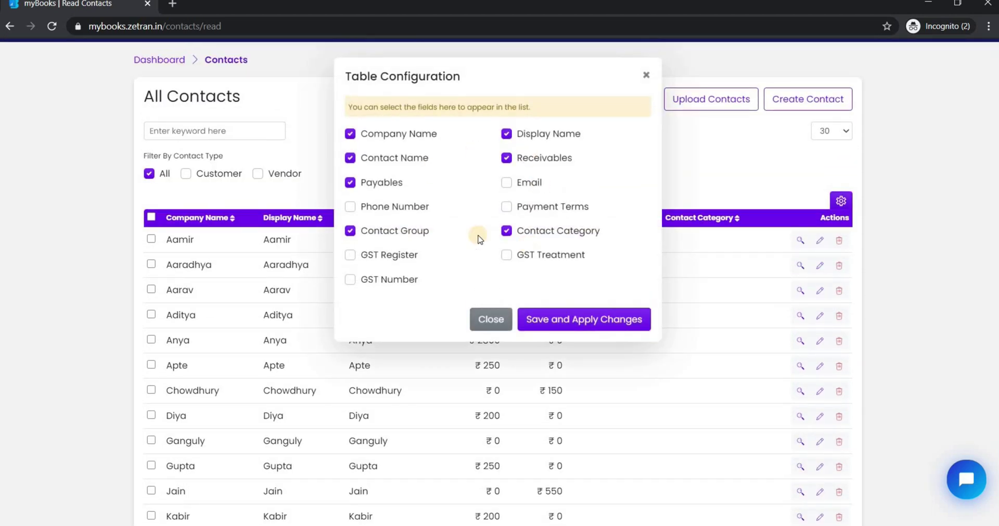
click(645, 77)
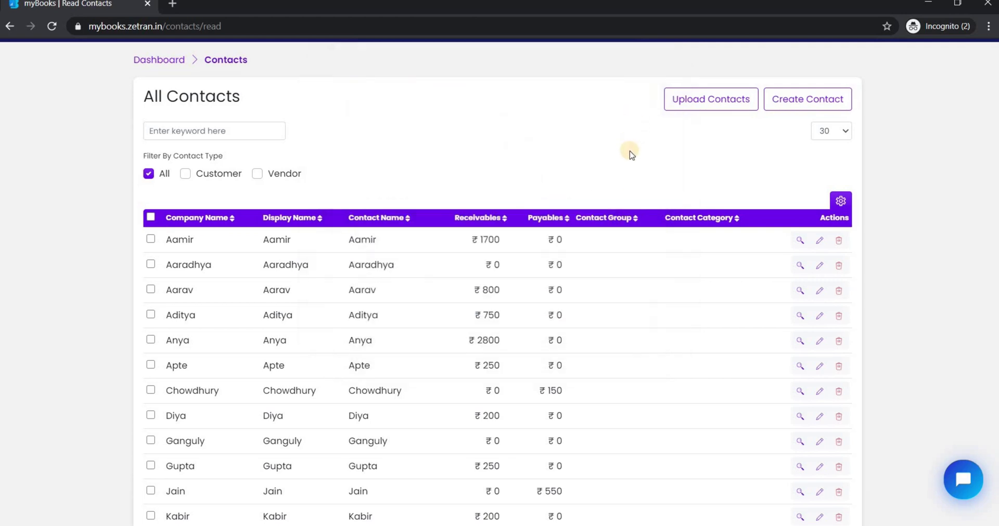
scroll(631, 151, up, 1)
click(800, 268)
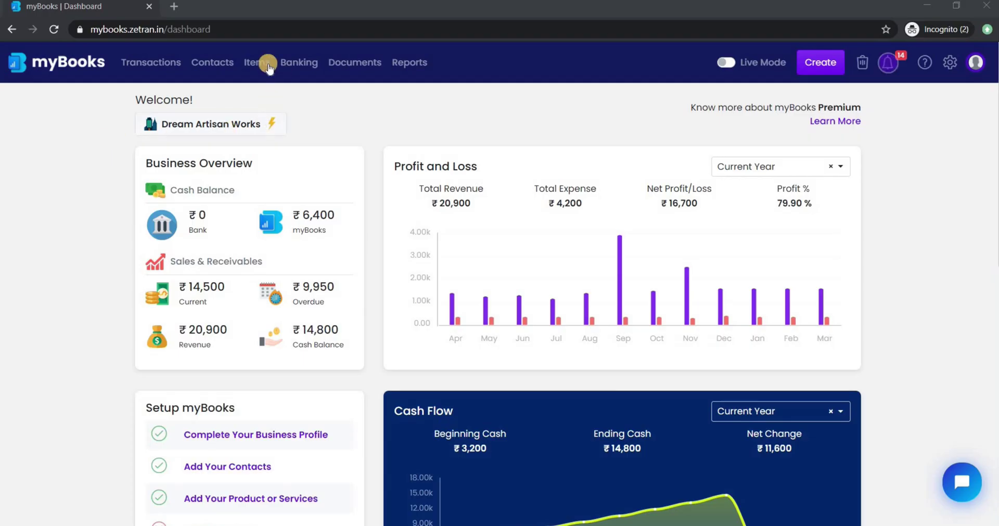
From the Items list, start a new item and keep its type as Product.
click(263, 65)
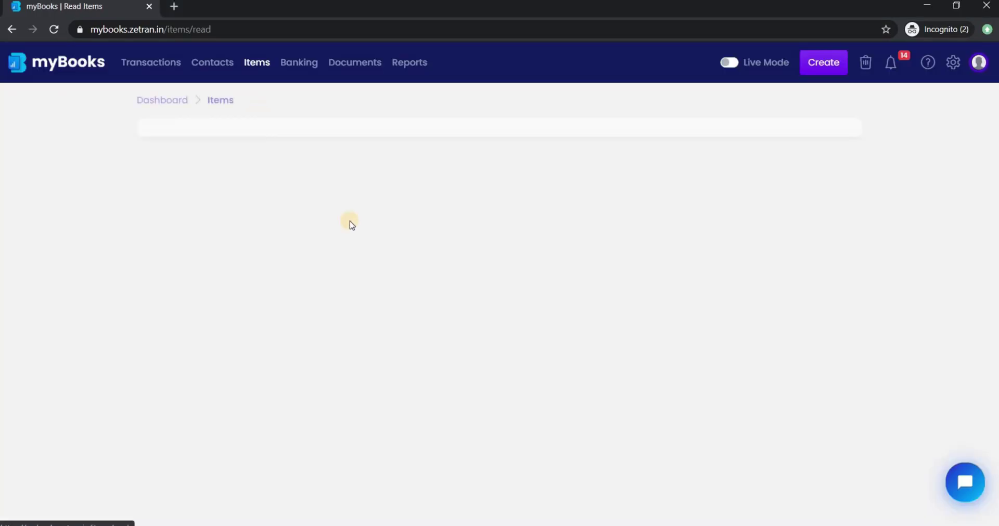
scroll(388, 219, down, 4)
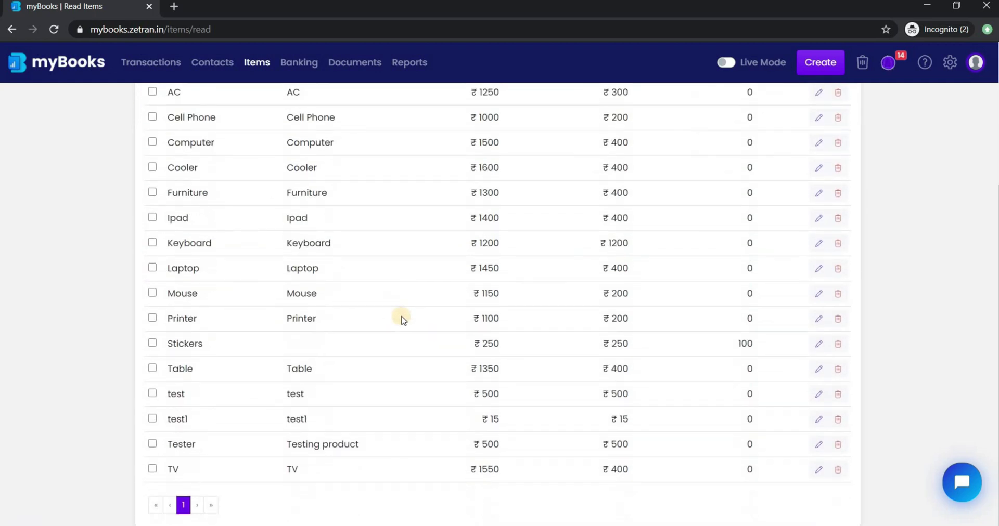
scroll(769, 218, up, 4)
click(815, 126)
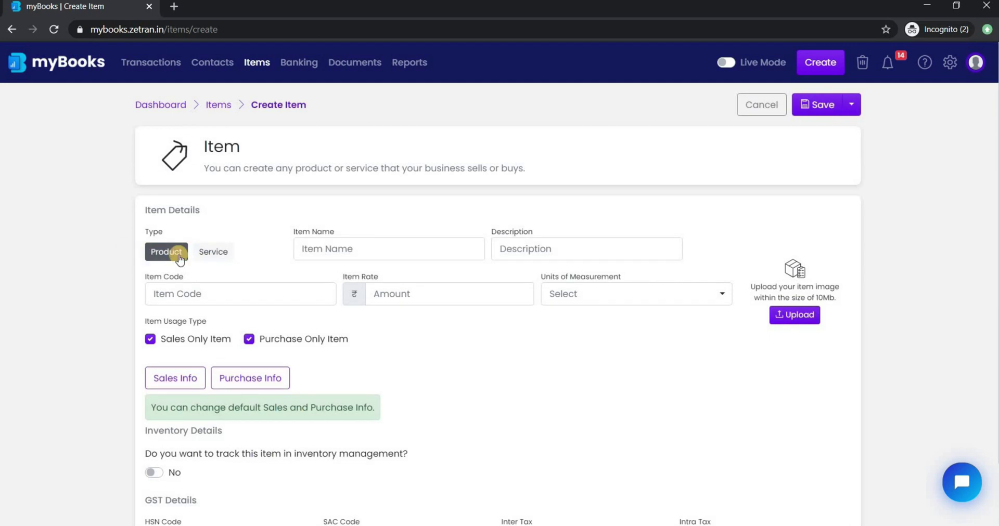
click(219, 258)
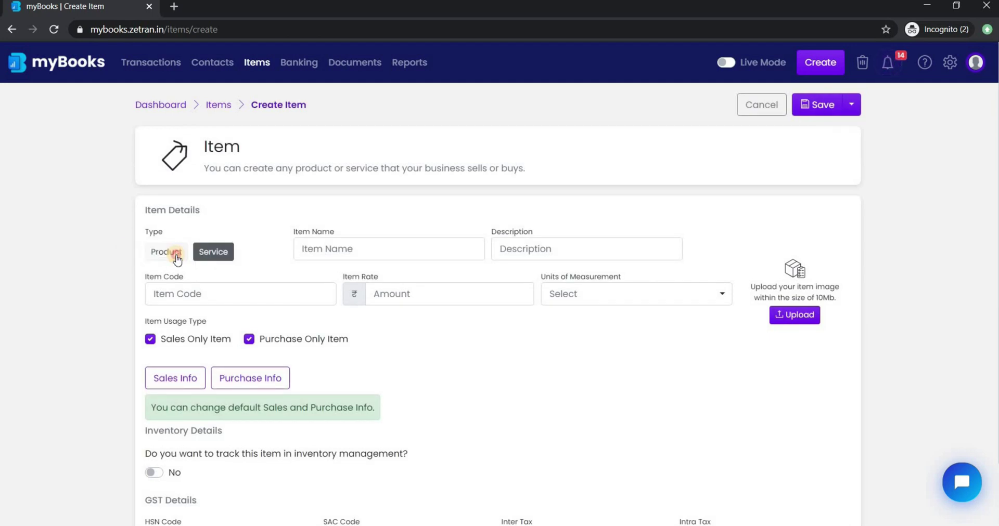
click(173, 258)
Enter item name Charger, description Mobile Charger and item code 1256, then the rate field.
click(332, 252)
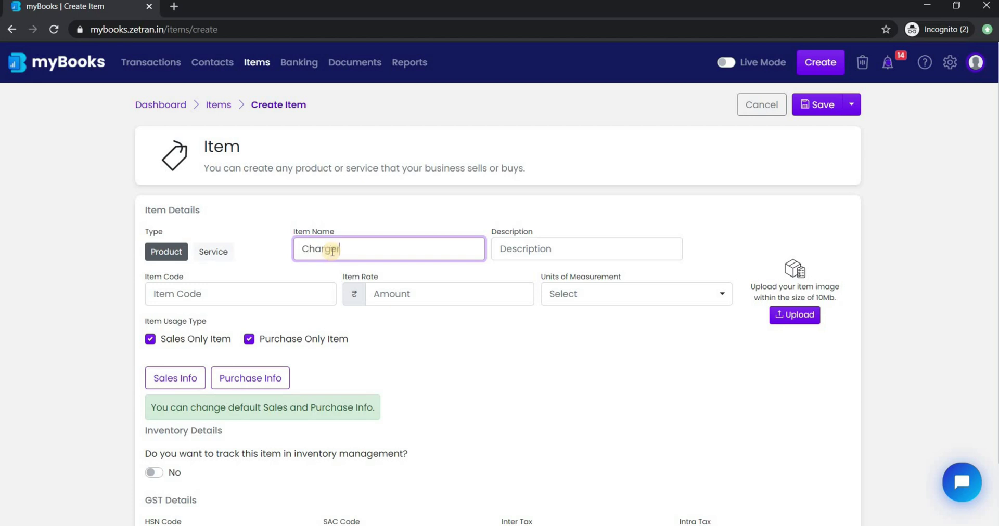
key(Tab)
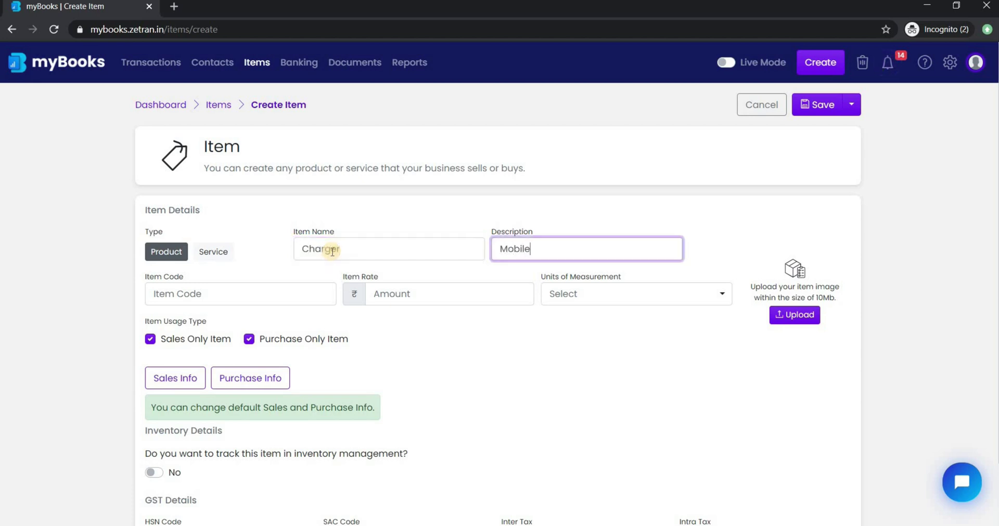
key(Tab)
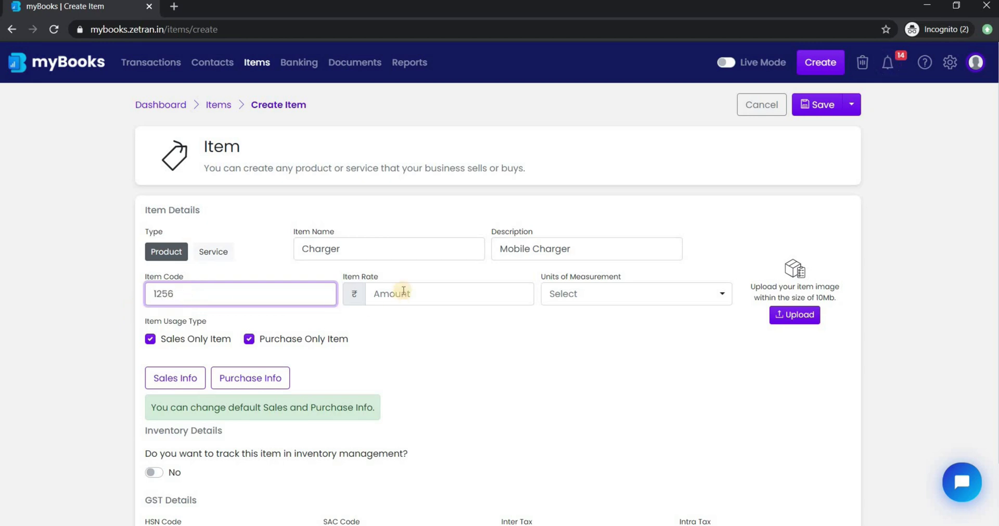
click(404, 293)
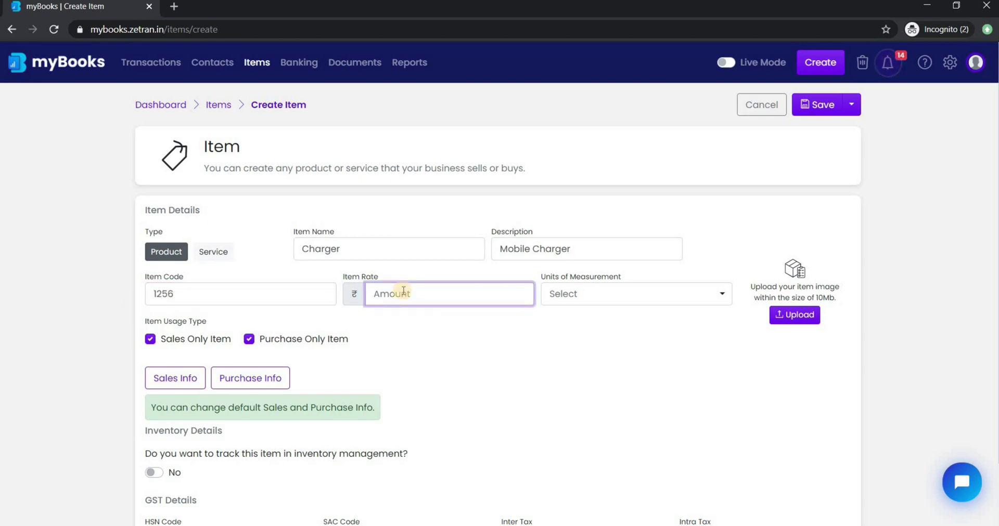
Set the Charger rate to ₹500 with unit PCS - PIECES.
text(500)
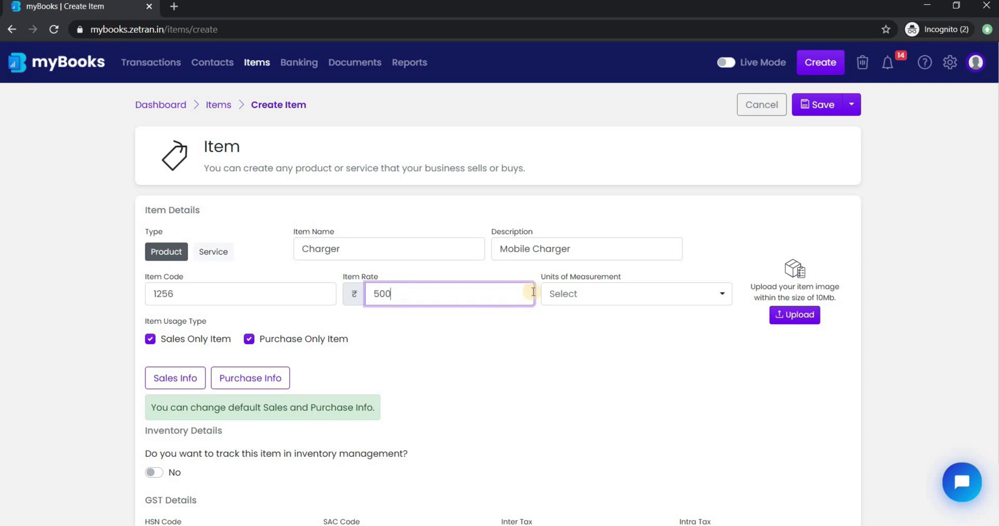
click(579, 294)
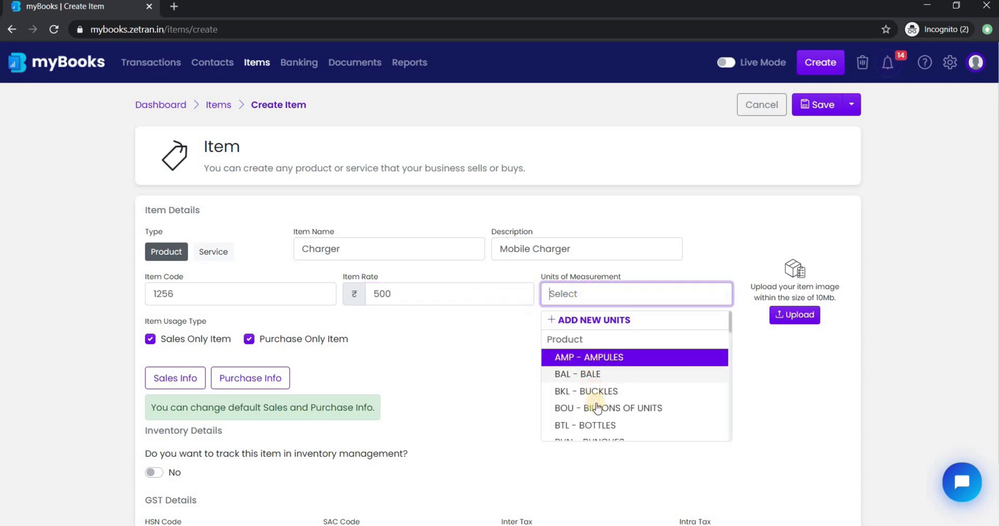
scroll(598, 395, down, 6)
click(607, 404)
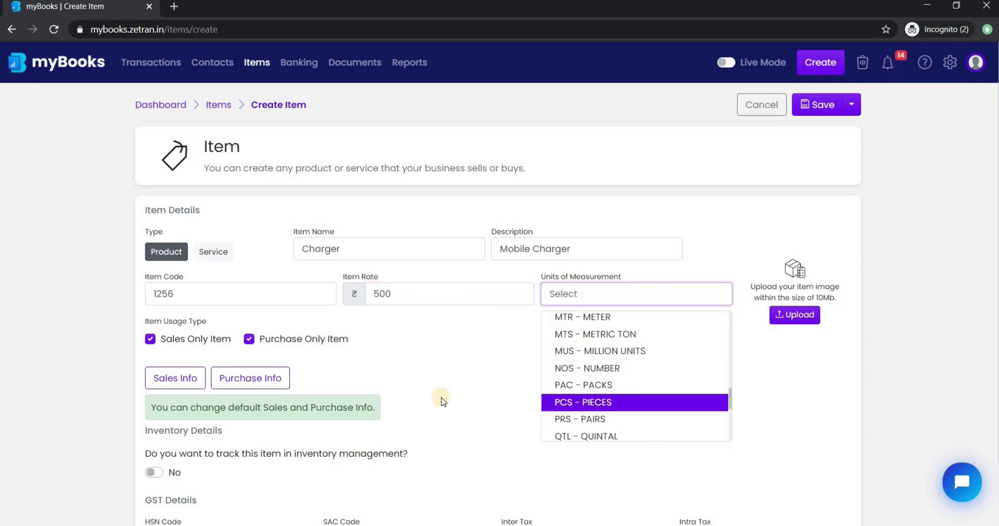
scroll(226, 297, down, 2)
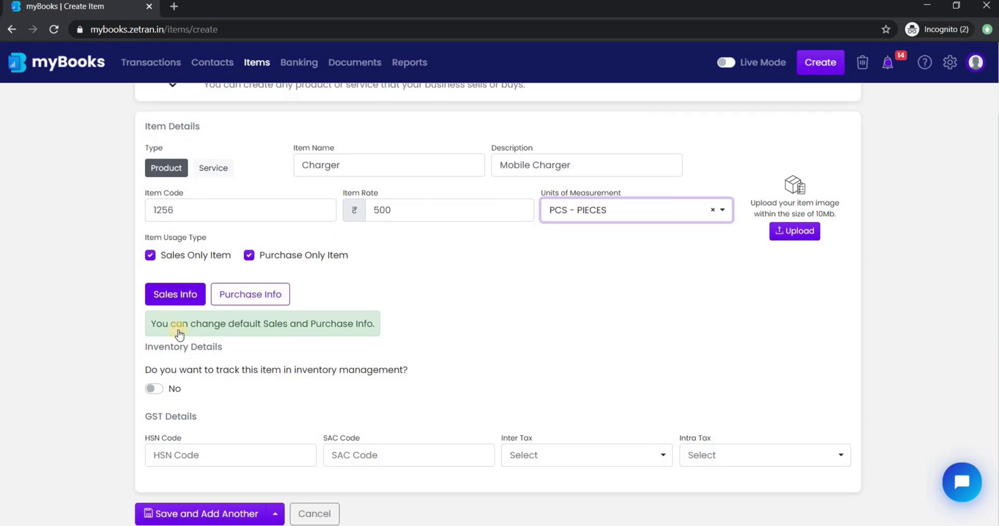
Track inventory with opening stock of 100 dated 14-09-2020 at ₹500 per unit.
click(175, 393)
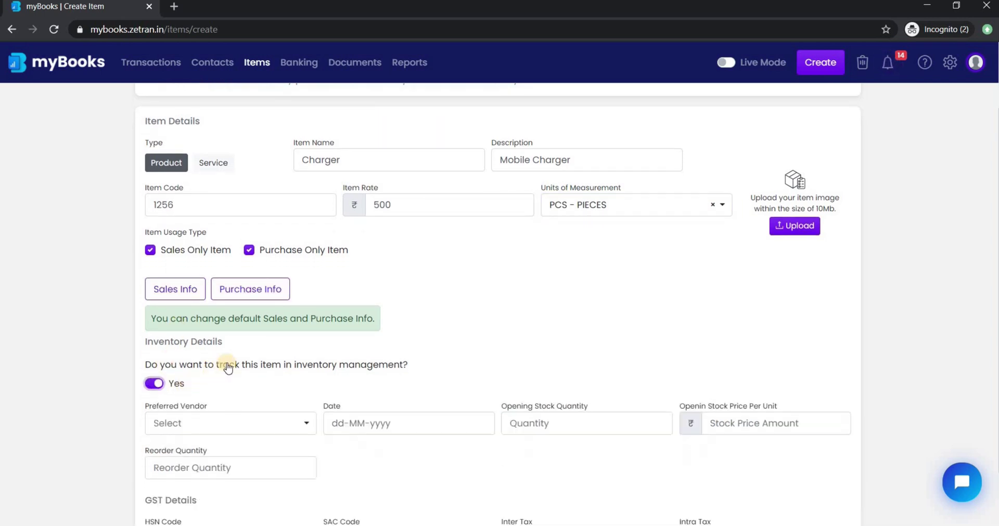
scroll(228, 363, down, 2)
click(275, 338)
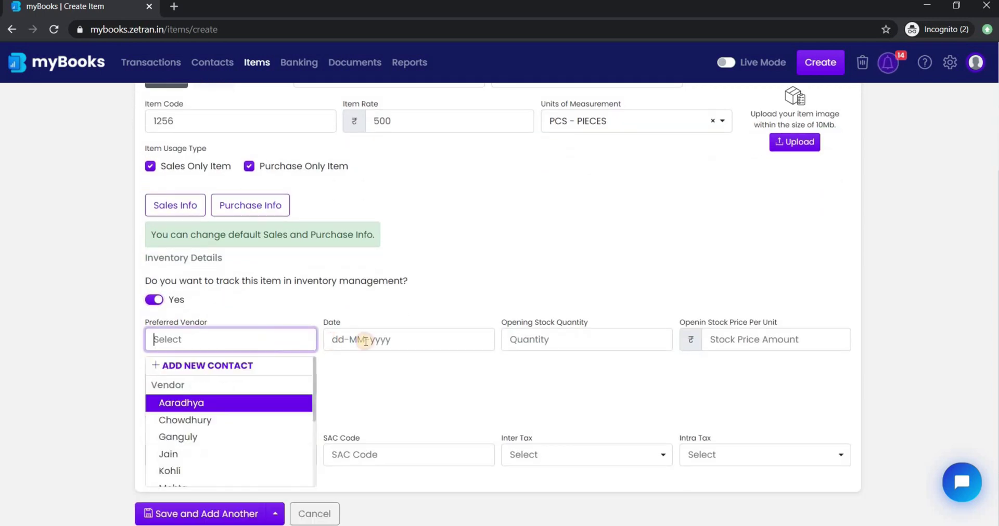
click(368, 339)
click(368, 501)
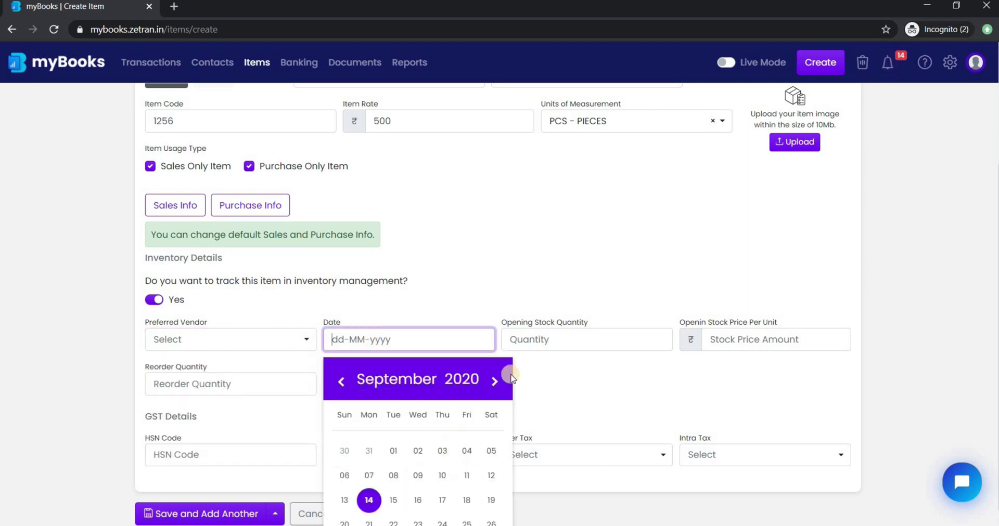
click(530, 343)
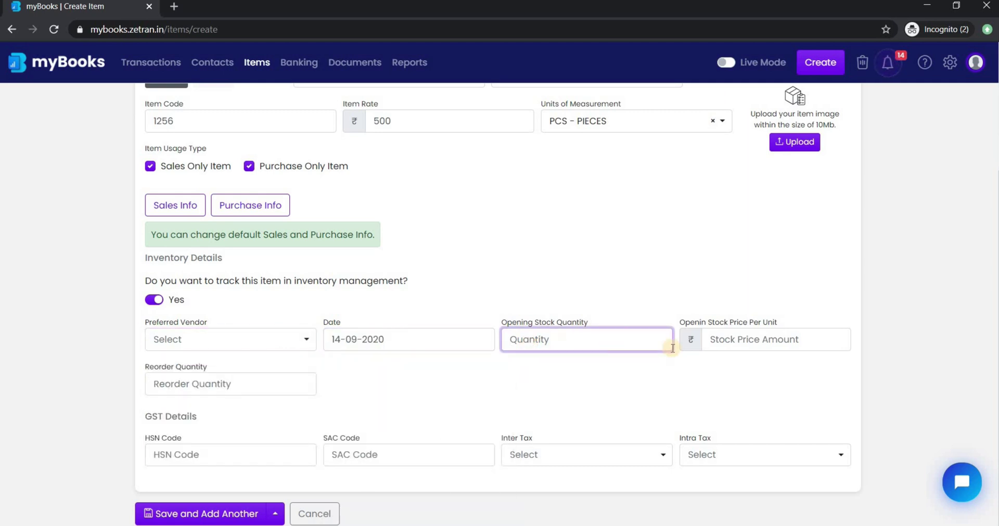
text(100)
click(744, 341)
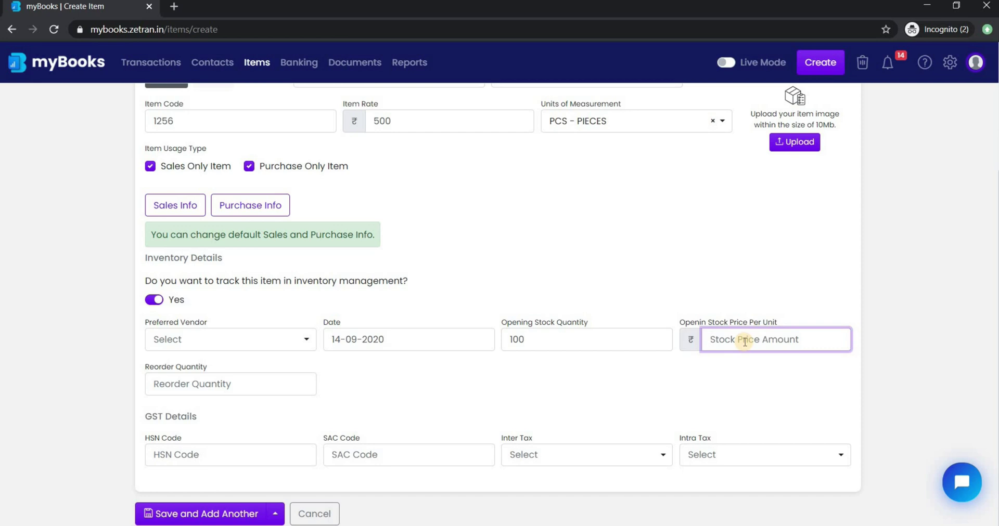
text(500)
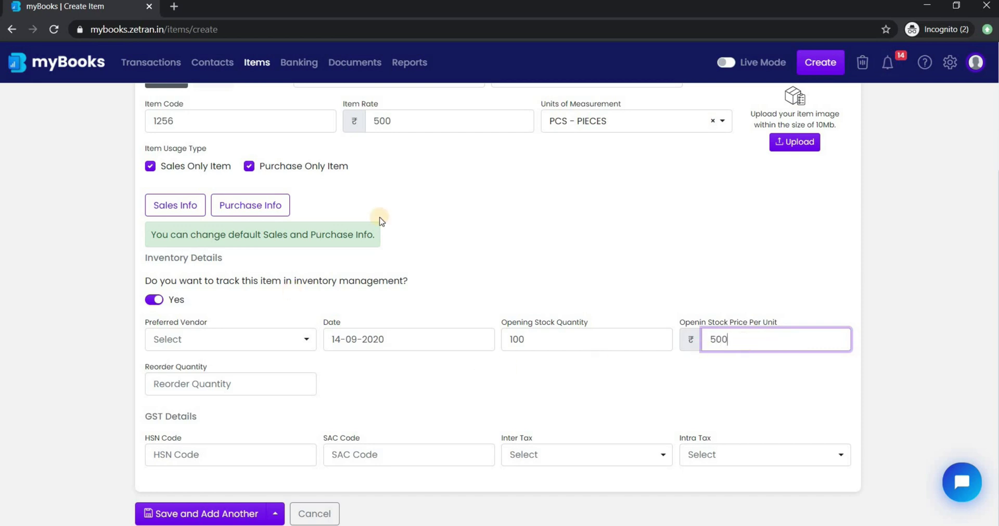
Expand the Sales Info and Purchase Info sections and save the Charger item.
click(185, 213)
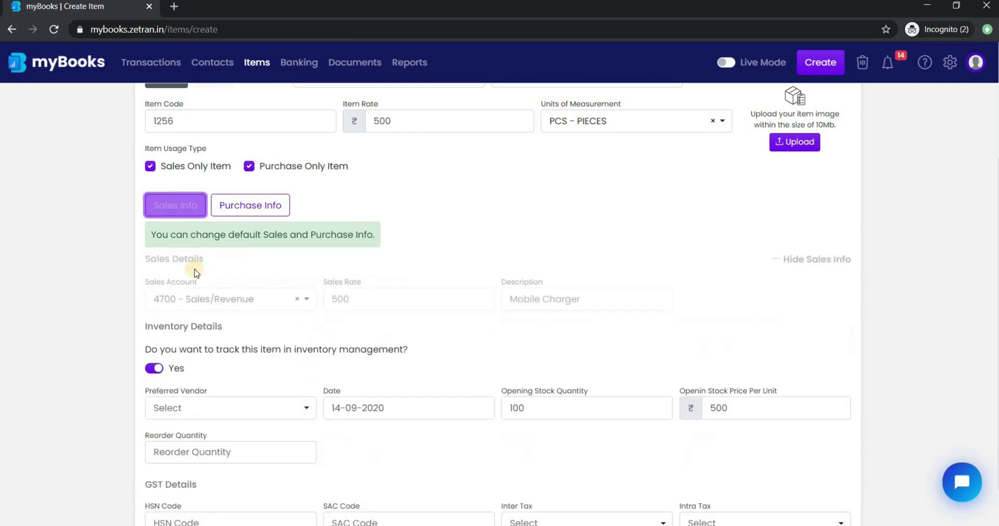
click(265, 204)
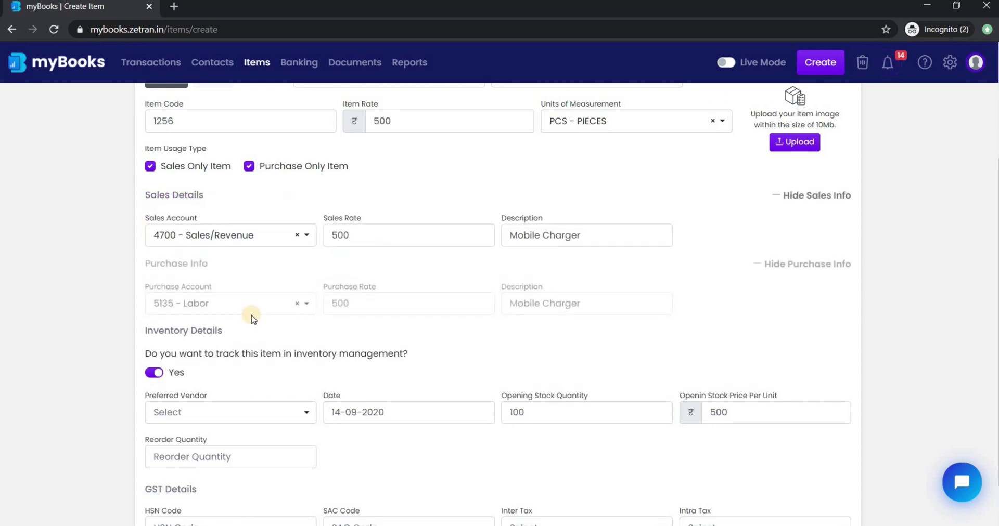
scroll(252, 315, down, 1)
scroll(252, 323, down, 1)
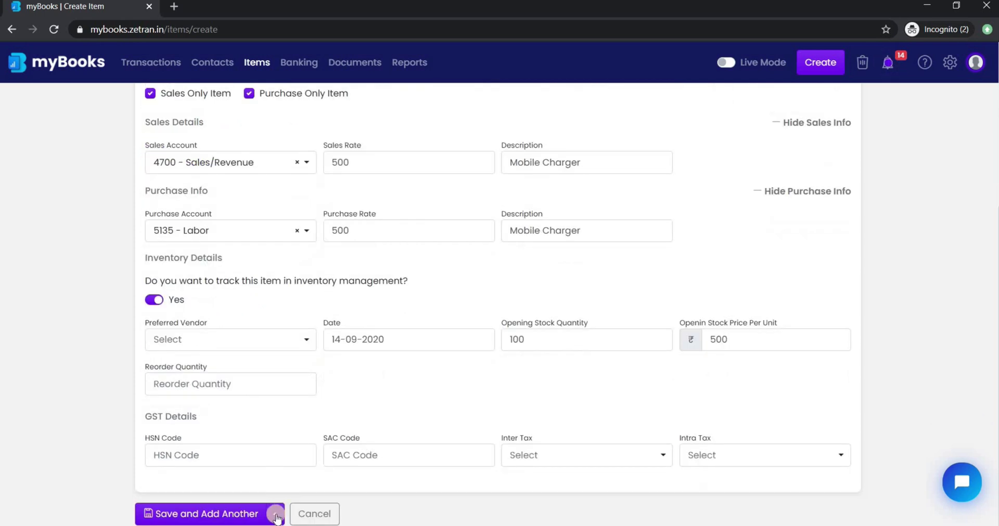
click(275, 515)
click(295, 485)
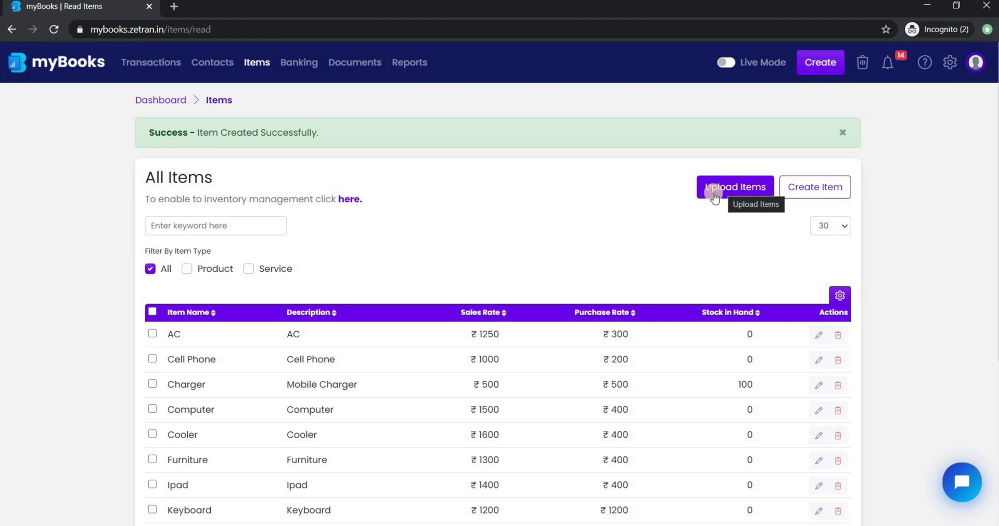
Preview the Upload Items bulk upload dialog and close it without uploading.
click(710, 190)
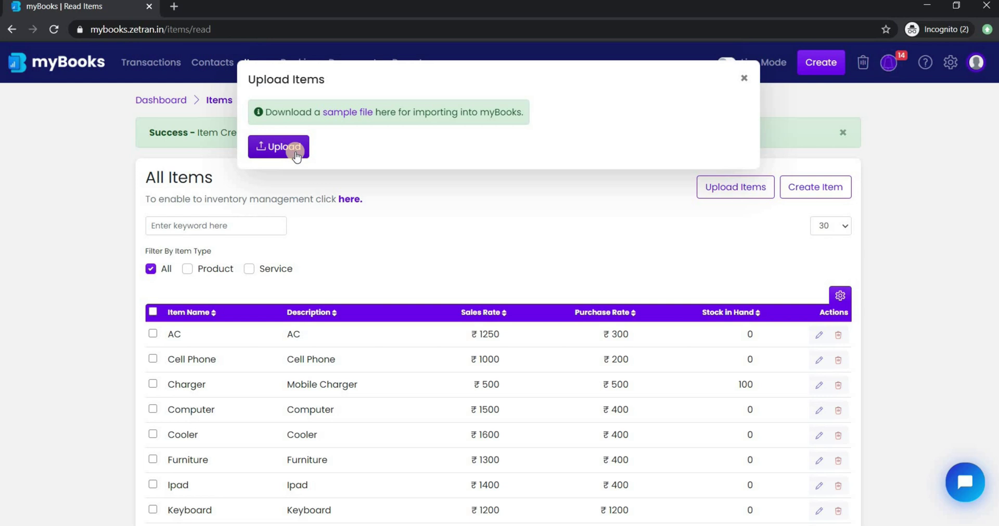
click(745, 79)
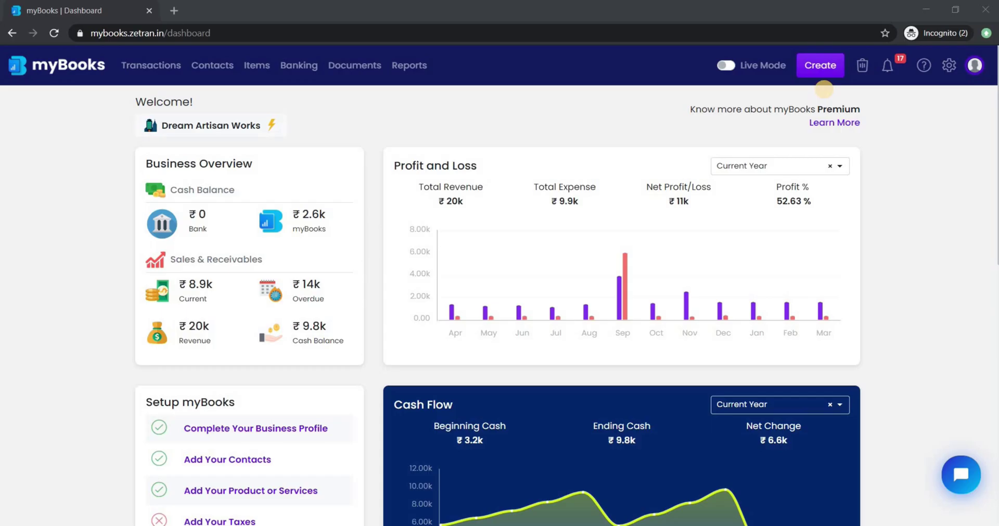
Start invoice INV-0000019, discard the new-contact form, and pick an existing customer card.
click(830, 67)
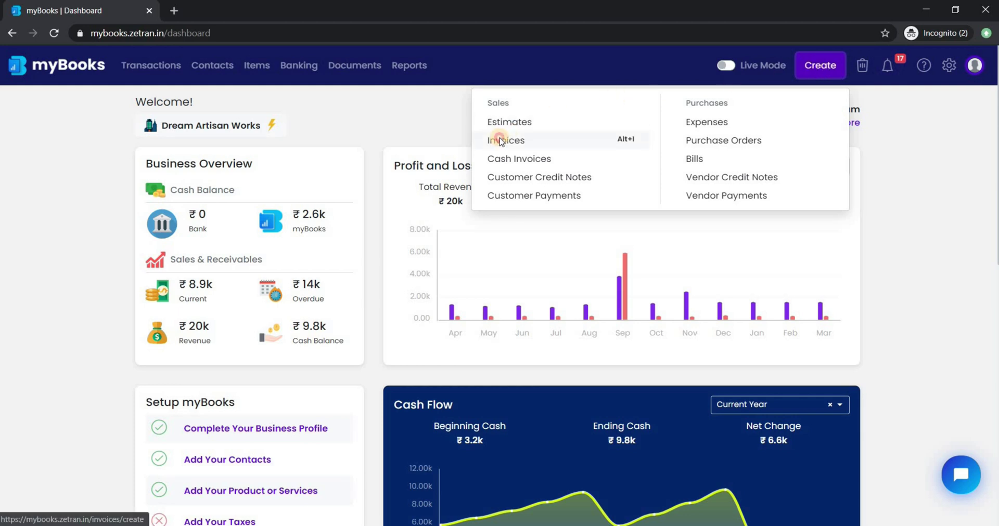
click(499, 139)
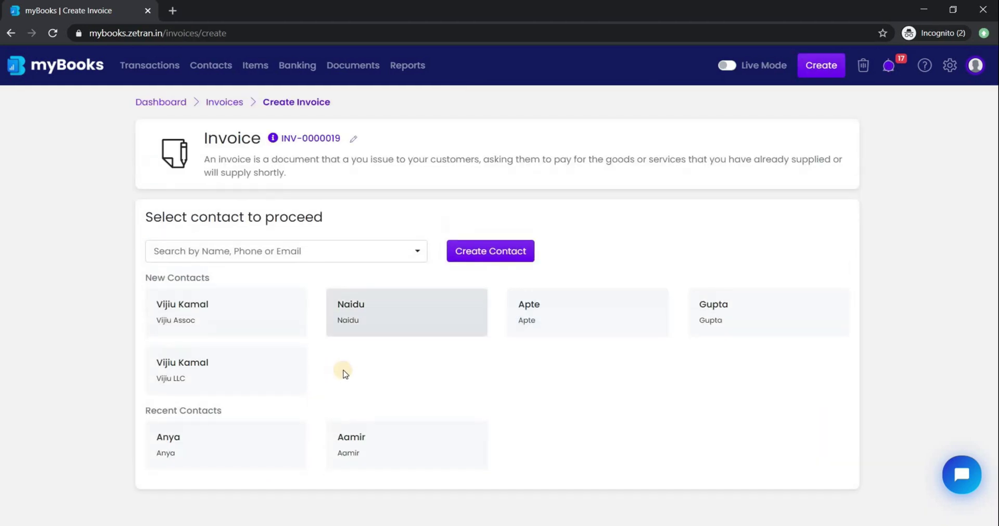
click(507, 262)
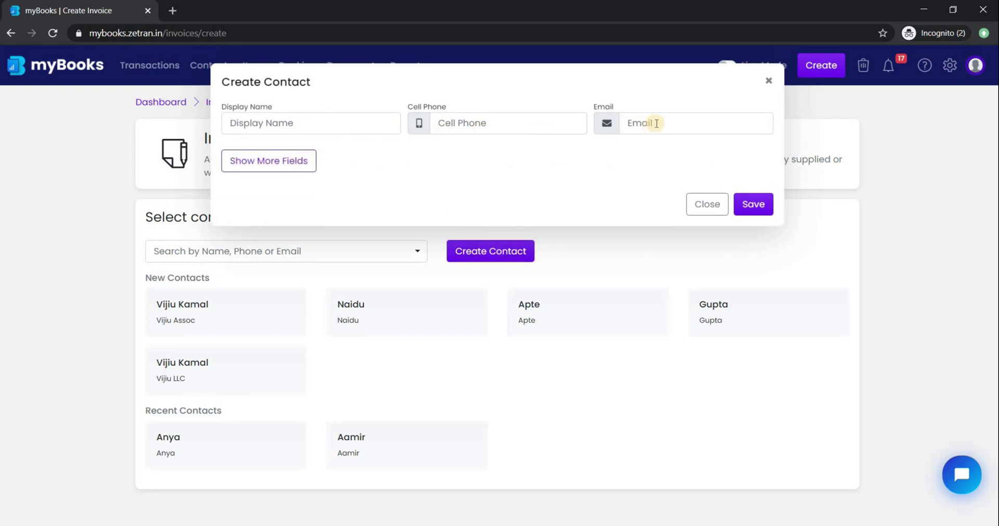
click(305, 172)
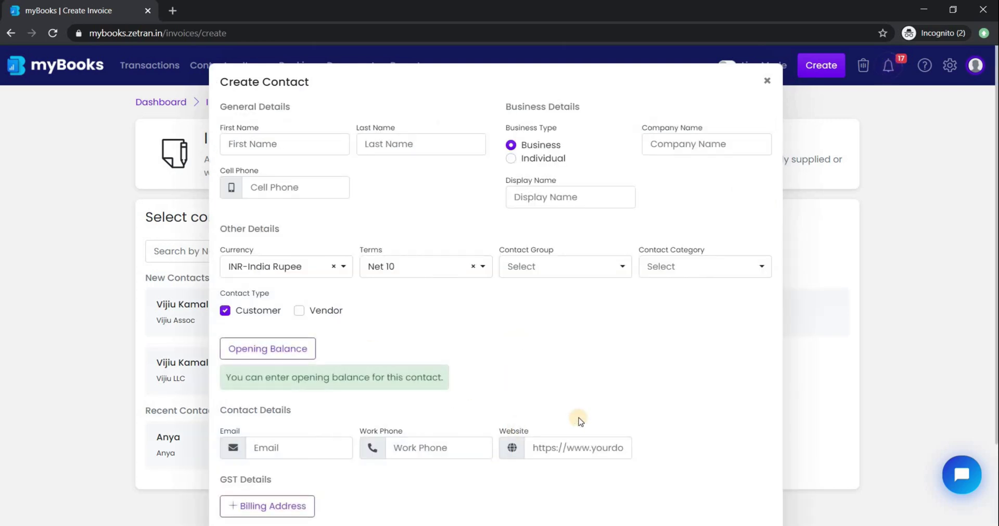
scroll(596, 433, down, 4)
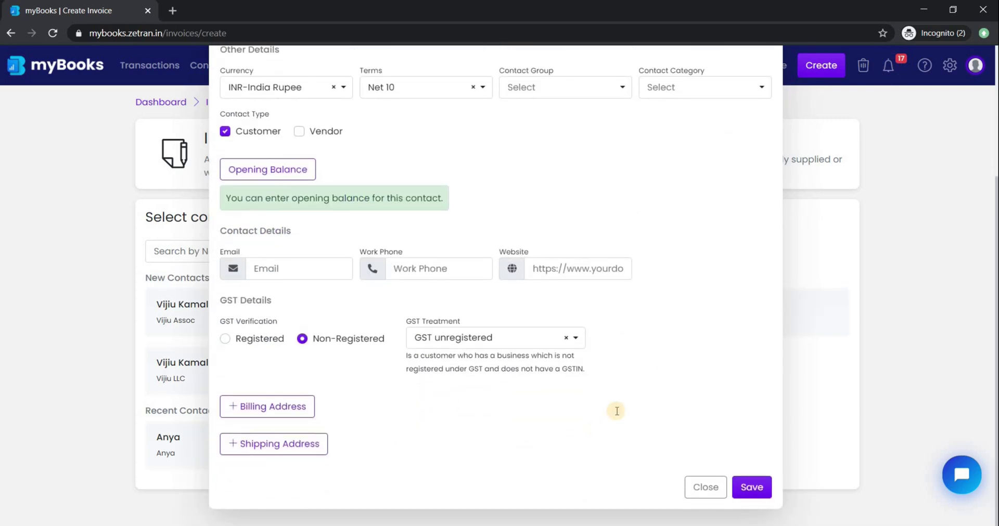
scroll(749, 151, up, 4)
click(767, 77)
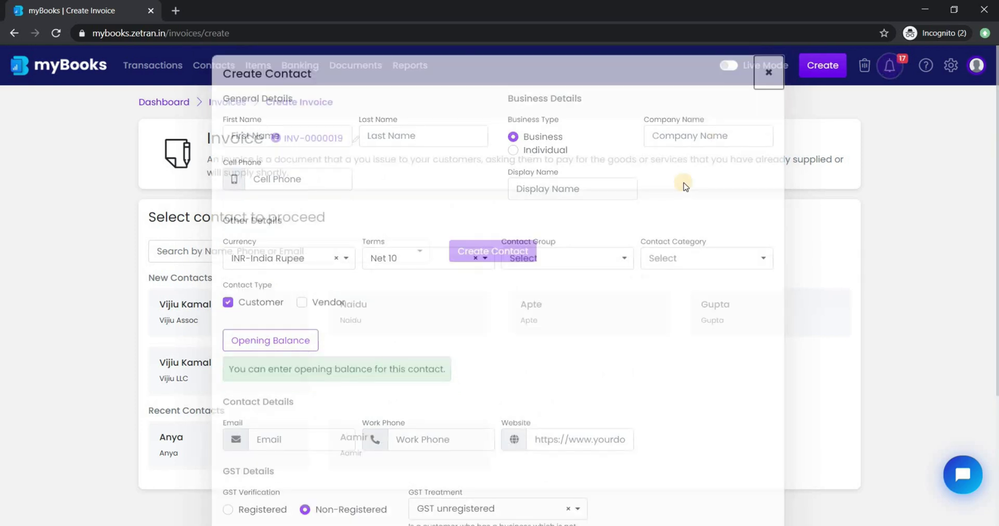
click(396, 442)
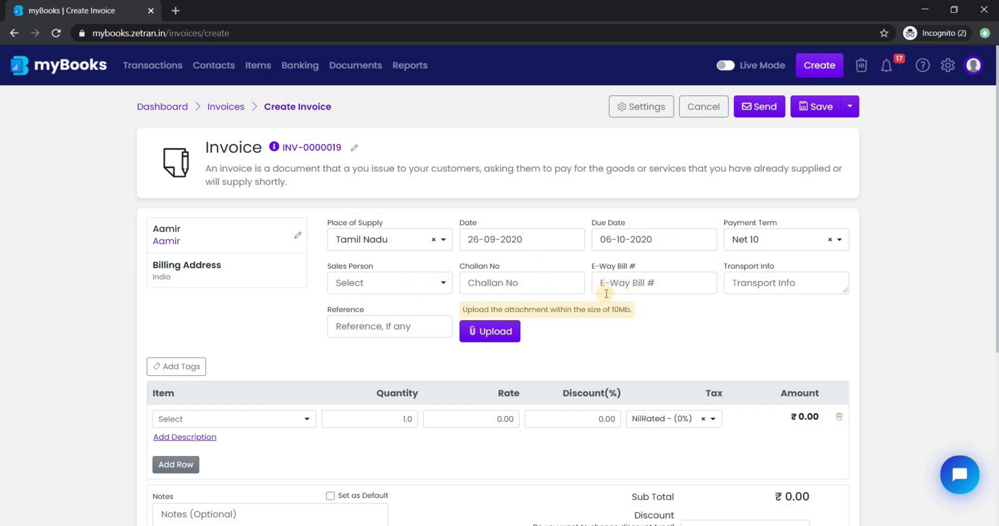
Put Cell Phone on the first invoice line: 1 PCS at ₹1000, totalling ₹1,000.00.
scroll(529, 312, down, 3)
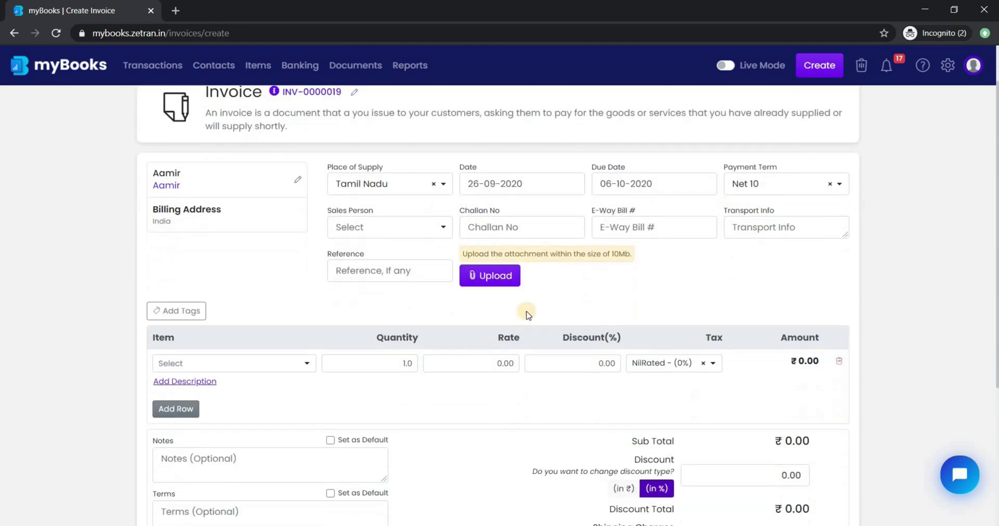
click(493, 247)
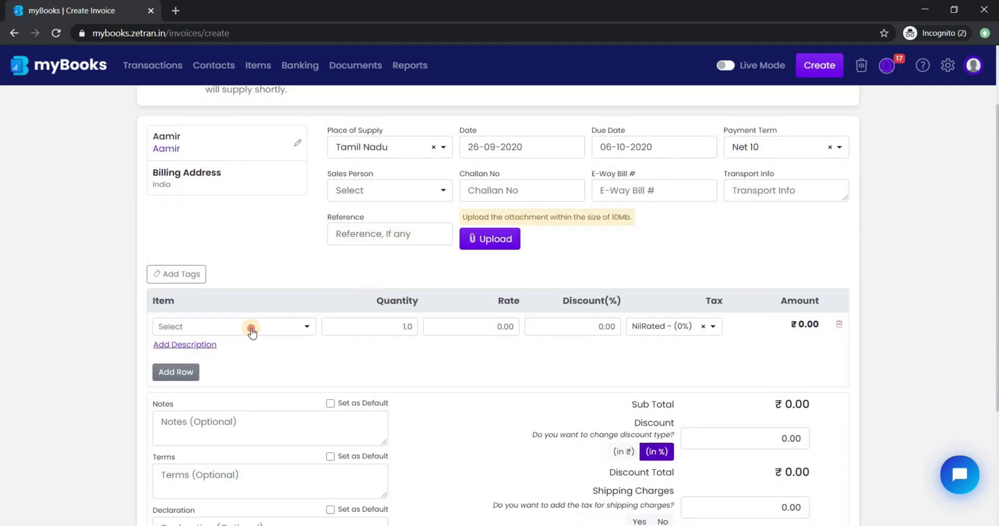
click(250, 328)
click(311, 411)
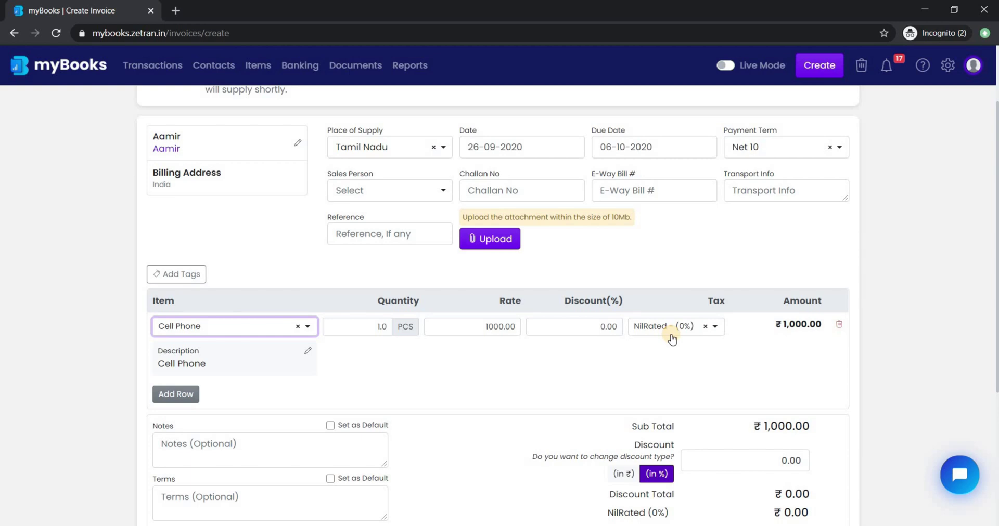
scroll(644, 334, down, 1)
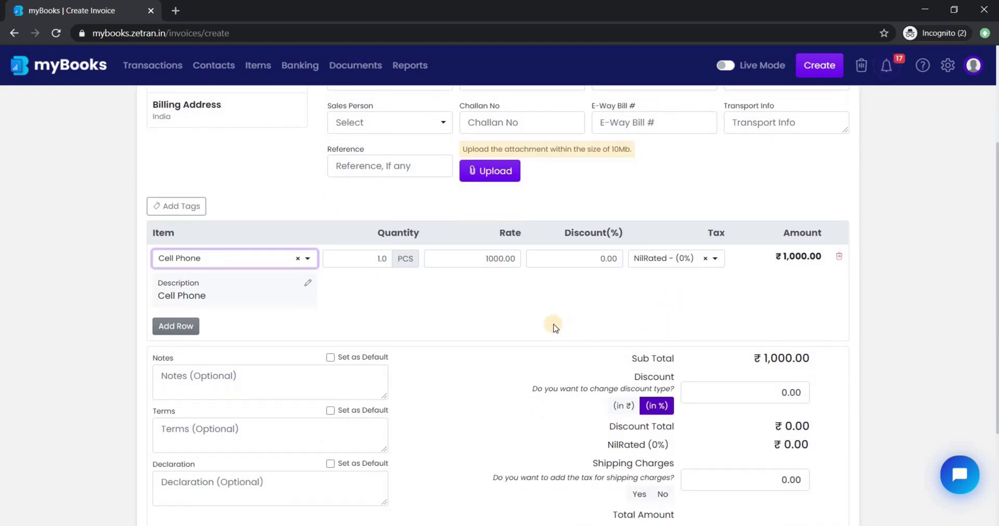
scroll(555, 327, down, 1)
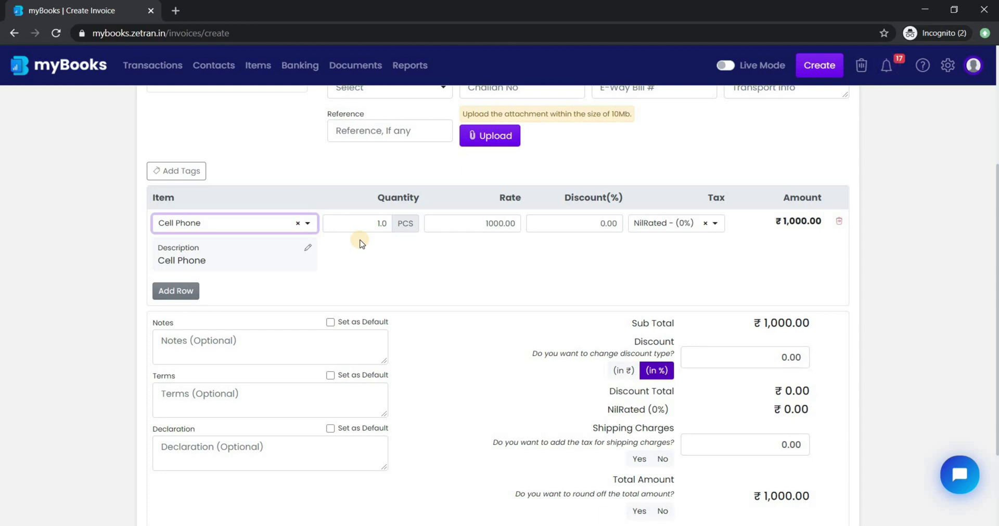
scroll(354, 249, down, 1)
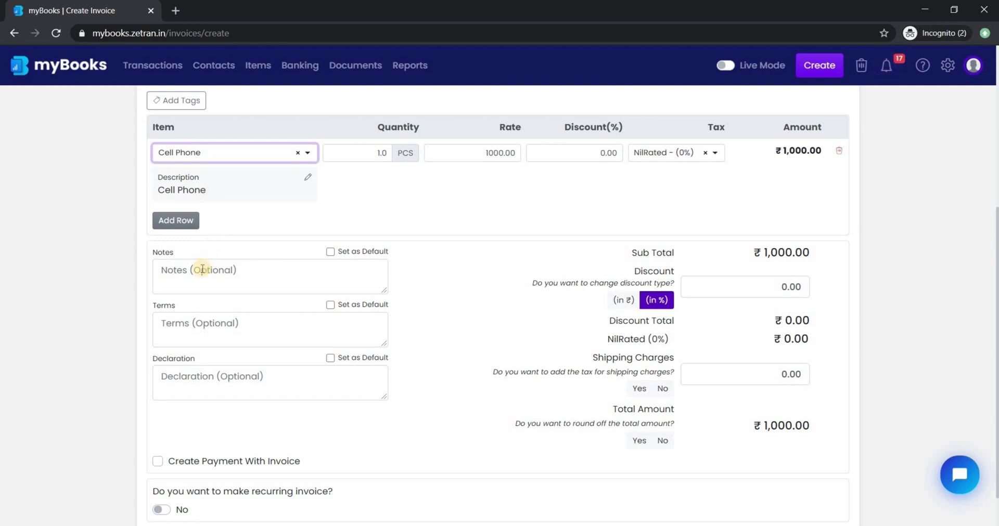
Mark the invoice Terms as Set as Default, keeping the discount in percent.
click(202, 269)
click(198, 325)
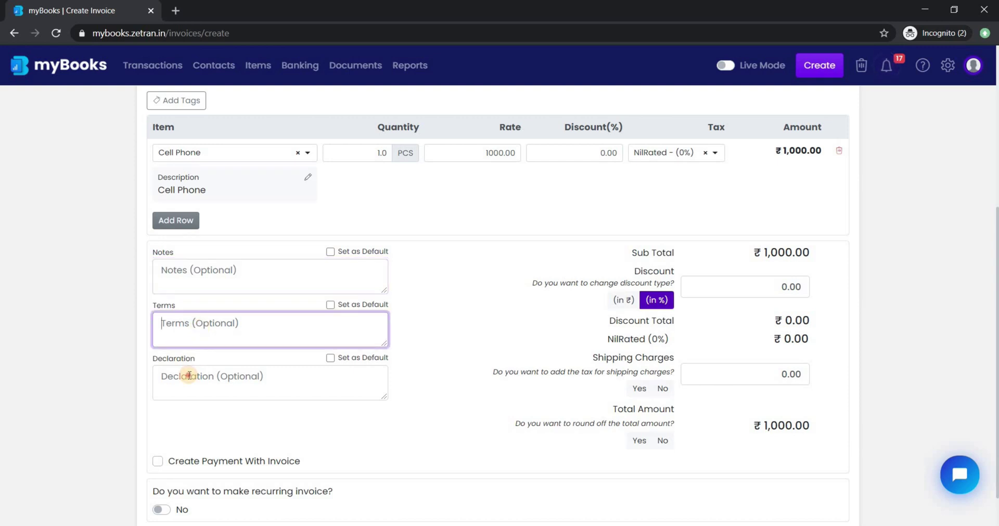
click(189, 376)
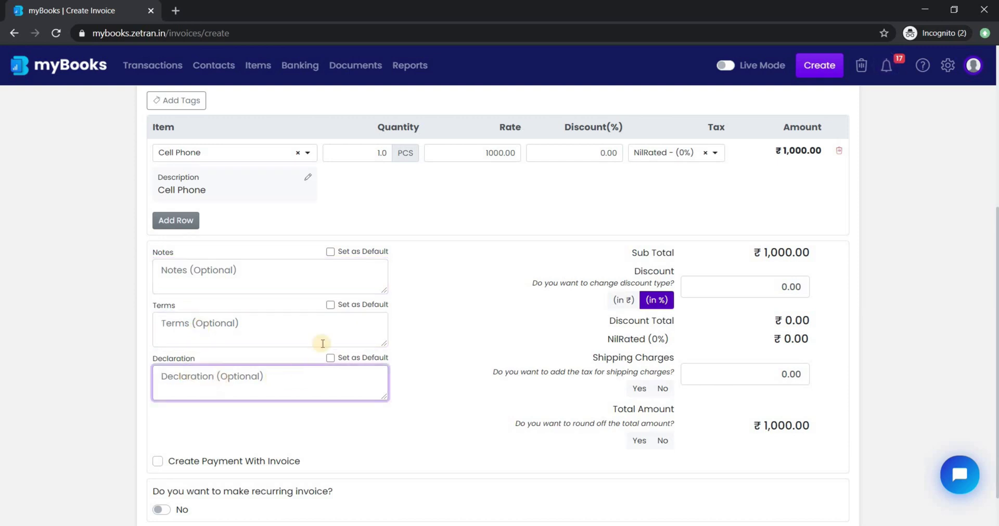
click(331, 306)
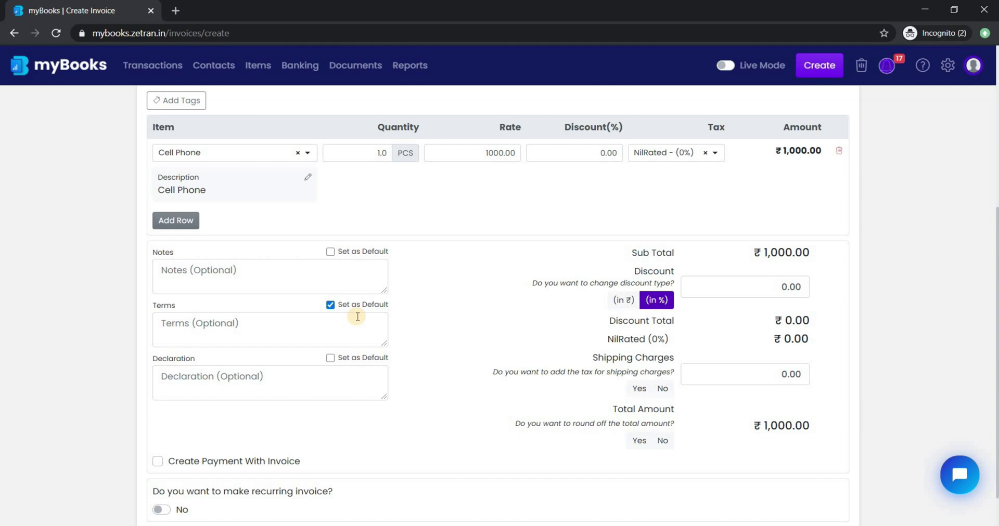
scroll(624, 307, down, 1)
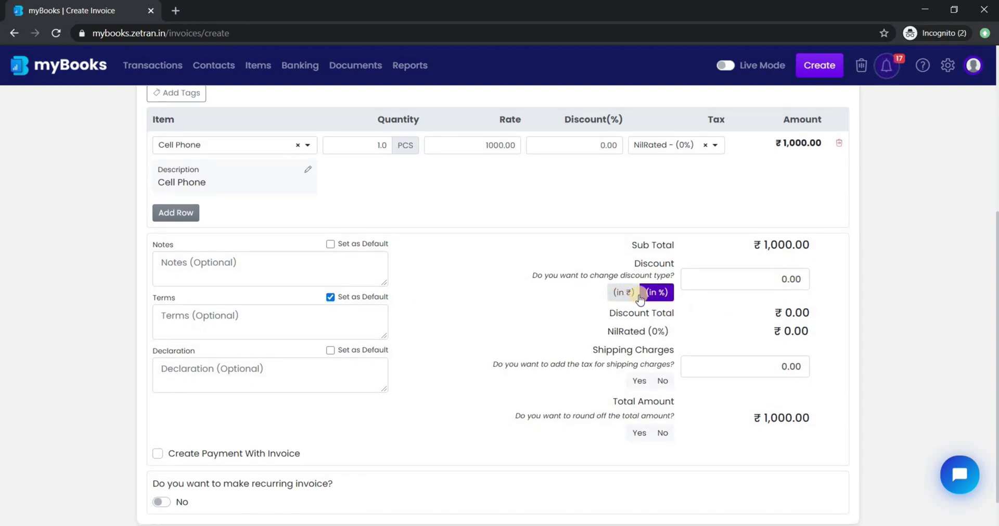
click(661, 293)
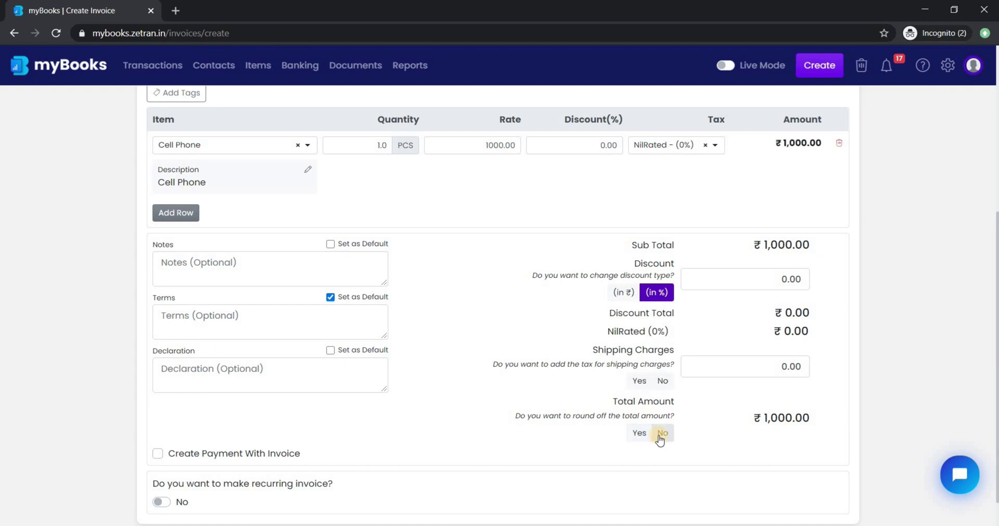
Switch Create Payment With Invoice on and back off so no payment is recorded.
scroll(535, 435, down, 1)
click(155, 416)
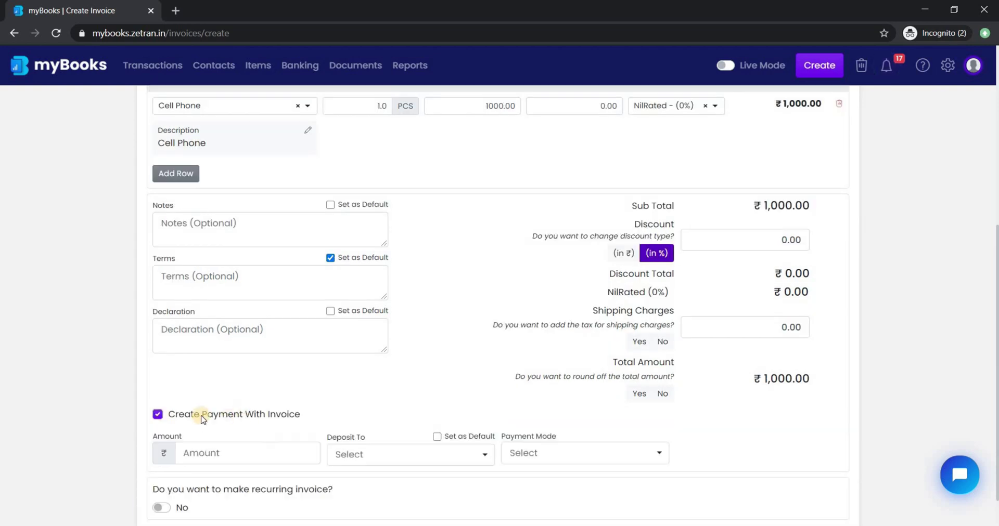
scroll(333, 419, down, 1)
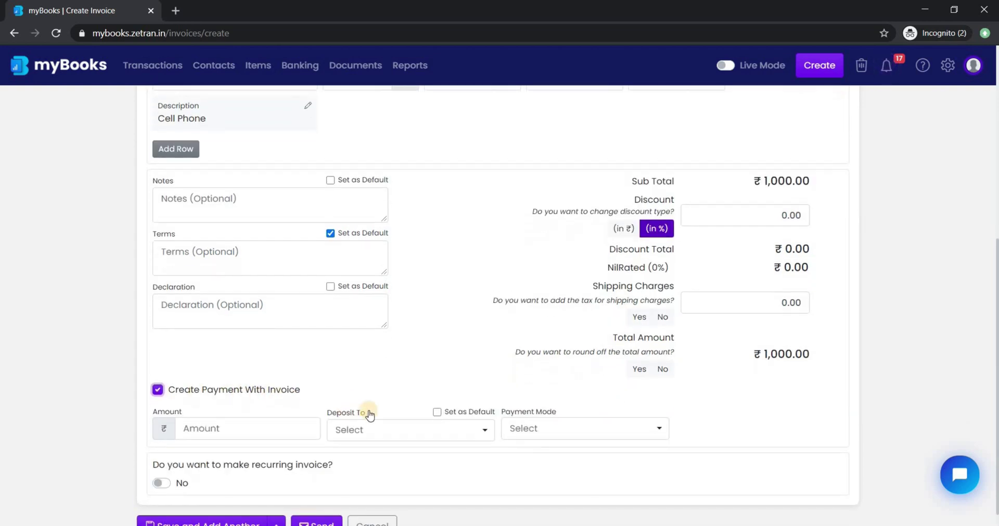
click(156, 371)
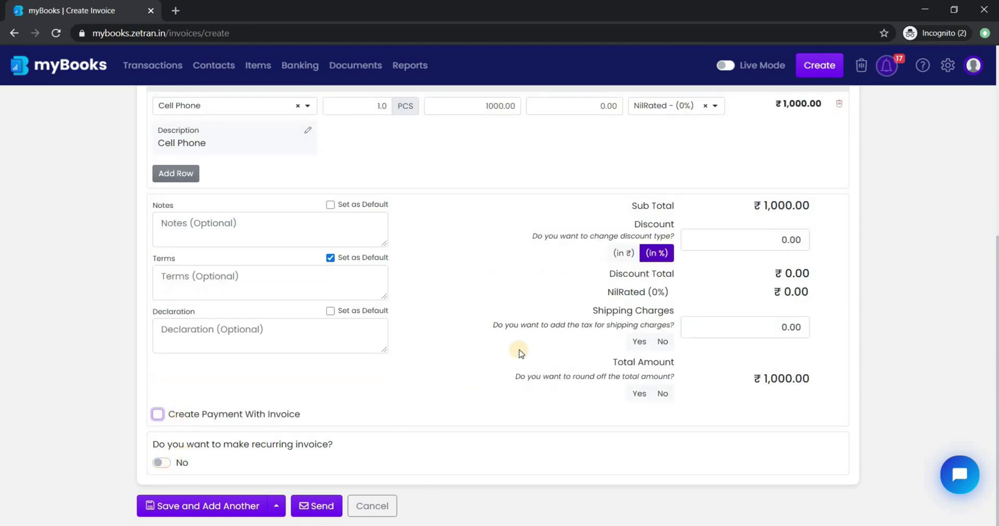
scroll(520, 353, up, 7)
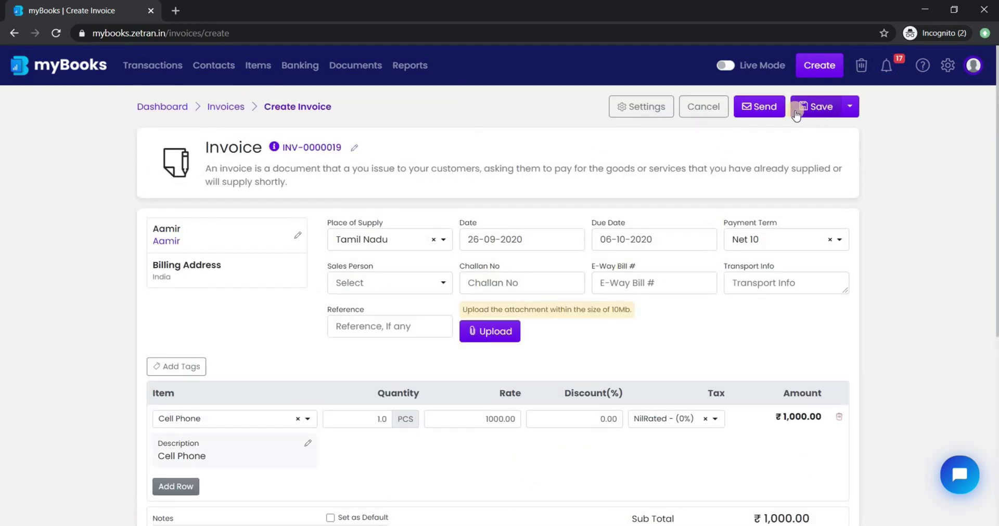
Add a 'Bill Number' text custom field to the invoice, then save INV-0000019.
click(659, 112)
click(374, 214)
text(B)
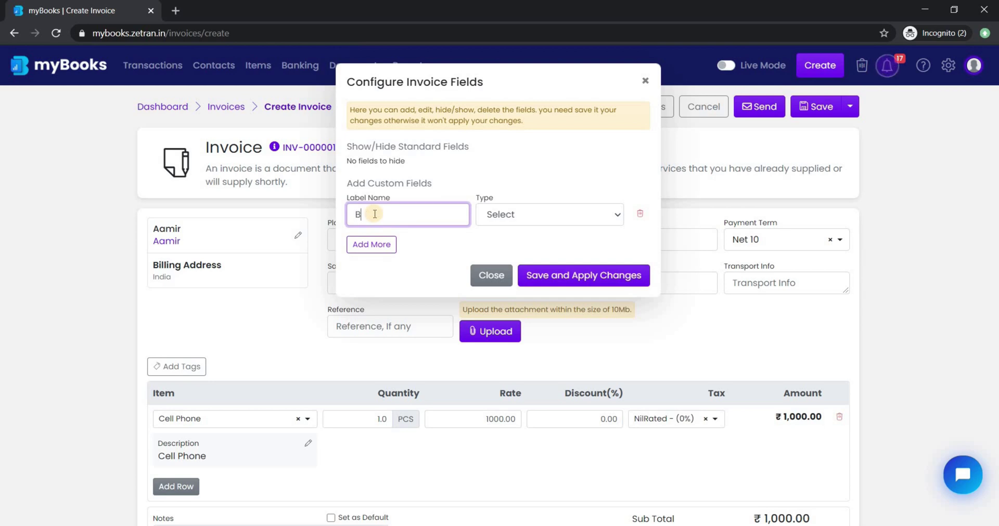
text(ill Number)
click(551, 215)
click(515, 210)
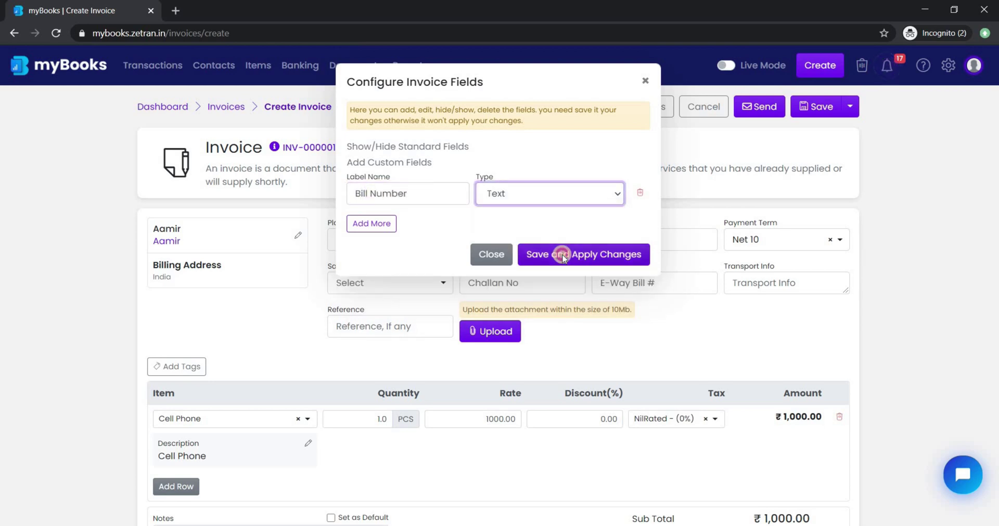
click(572, 276)
click(573, 278)
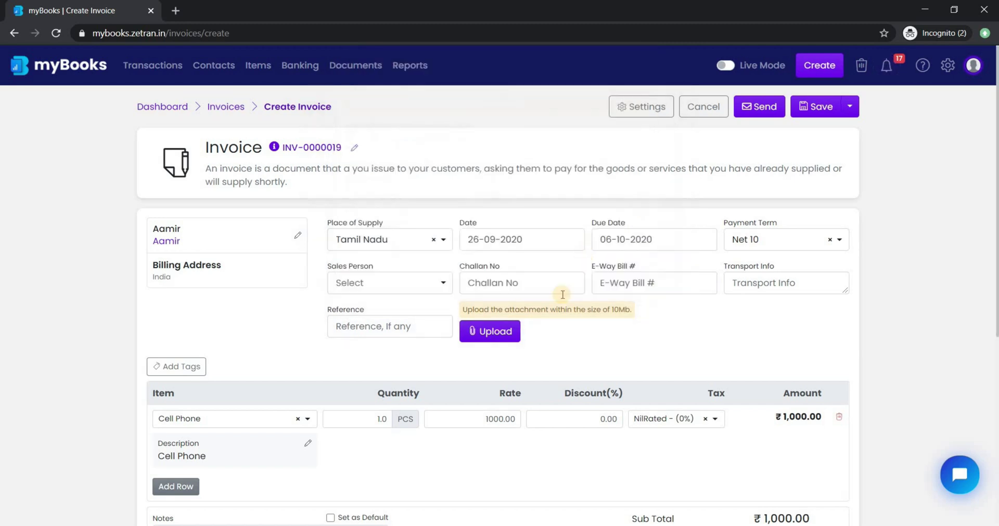
click(818, 111)
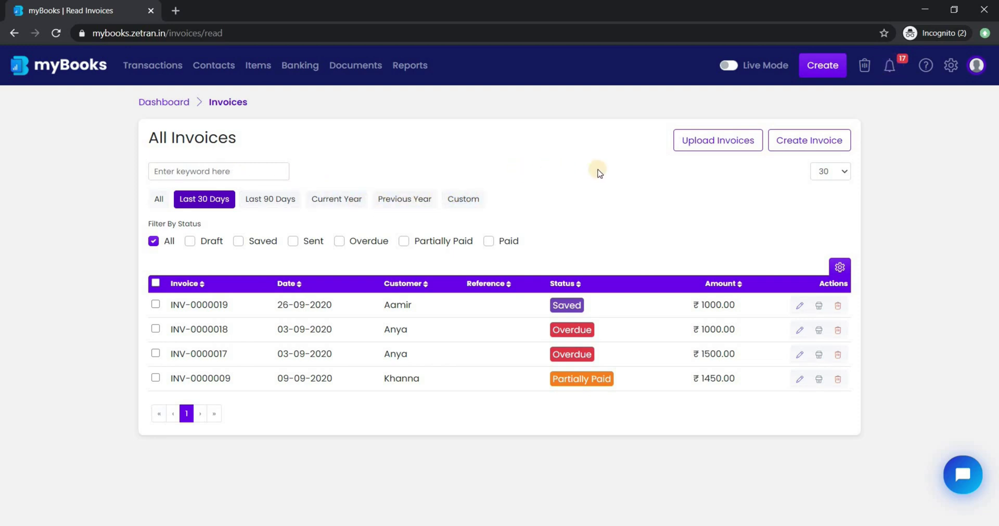
click(733, 144)
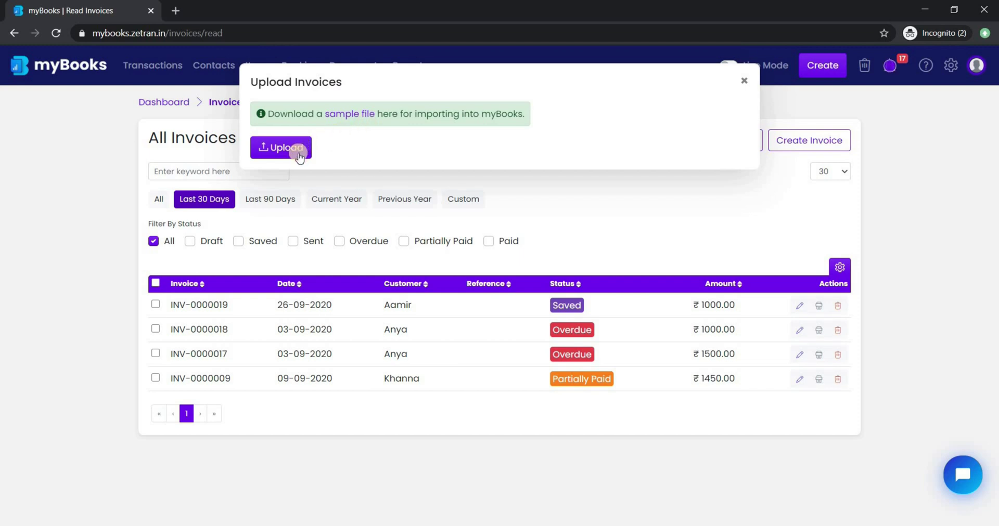
click(745, 84)
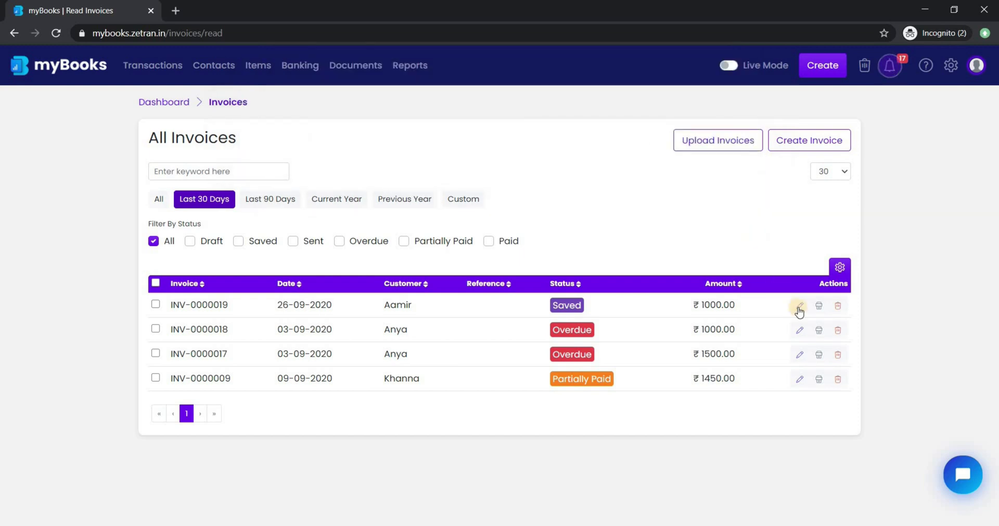
Preview INV-0000019 for printing in the Variant2 layout, then follow the template-change link.
click(817, 307)
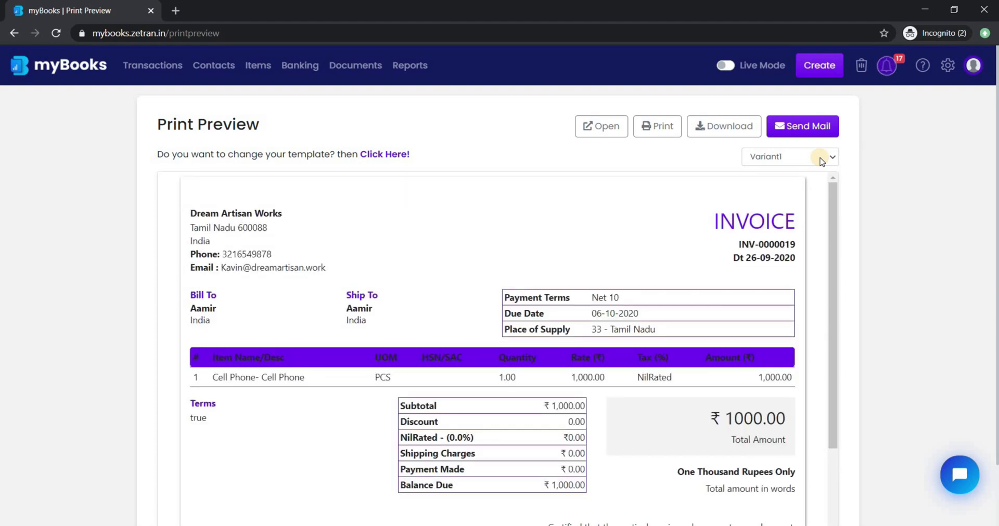
click(821, 160)
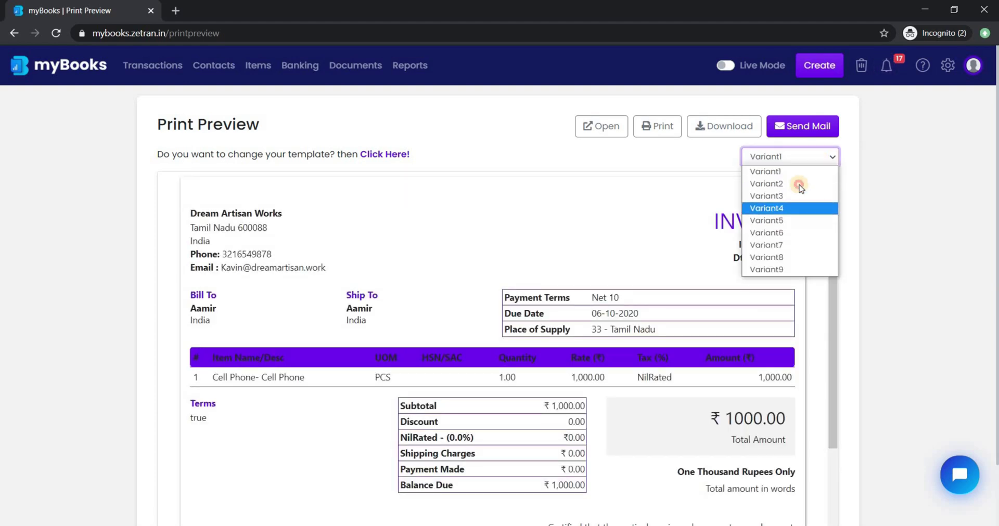
click(816, 183)
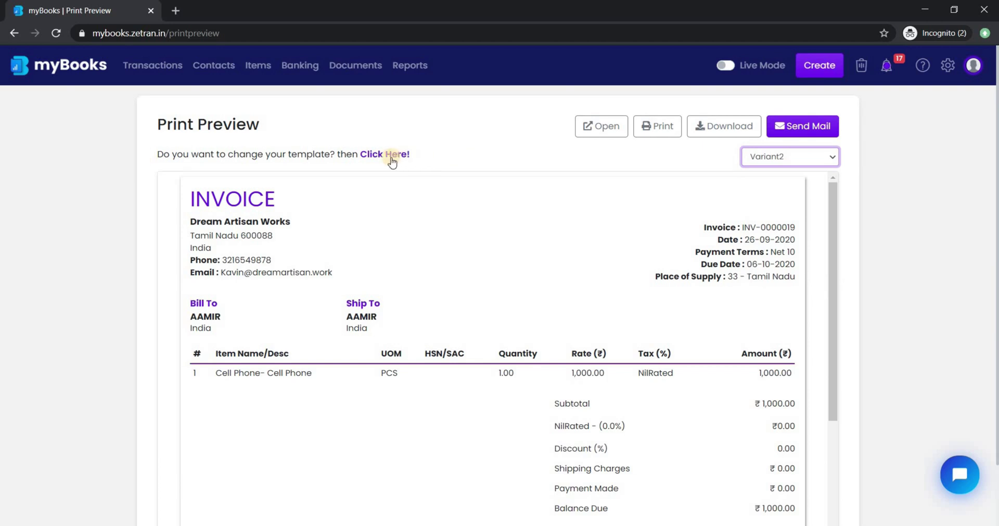
click(392, 156)
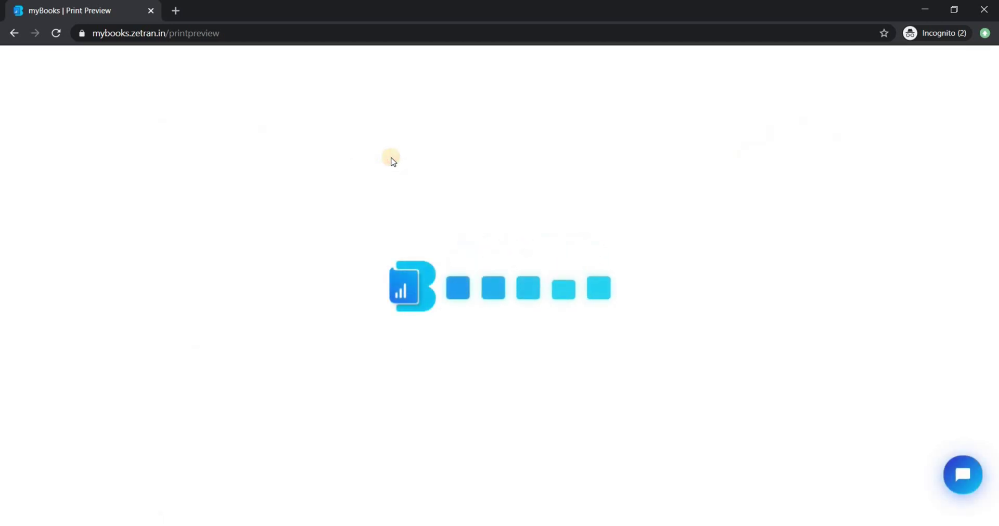
Preview the Variant 1 template, keep heading colour #6600ff, and scroll through its Poppins 13px layout.
scroll(430, 242, down, 2)
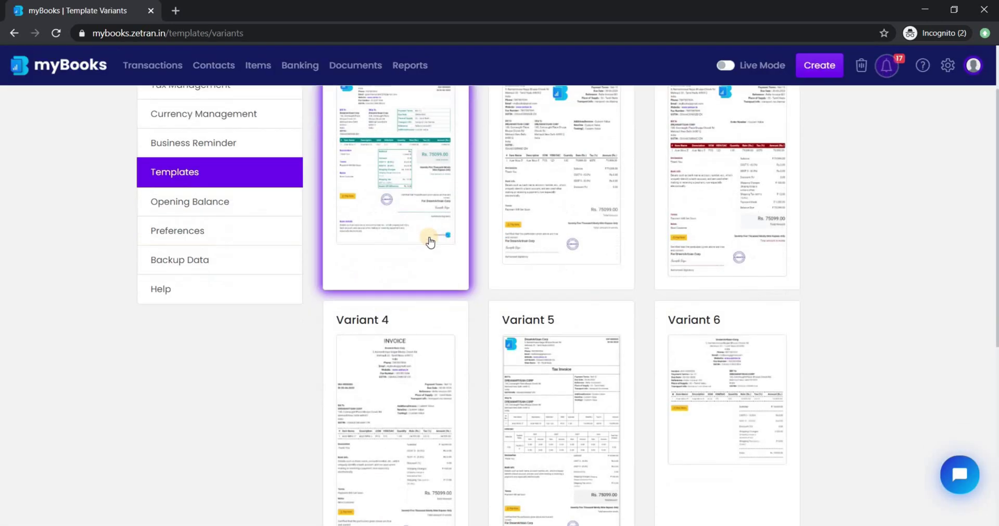
scroll(430, 242, down, 6)
scroll(430, 241, up, 8)
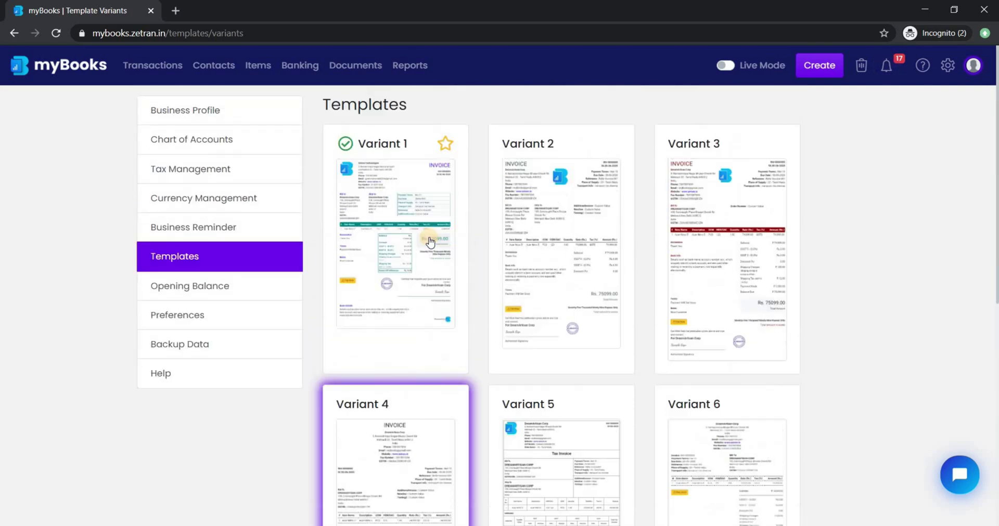
click(429, 242)
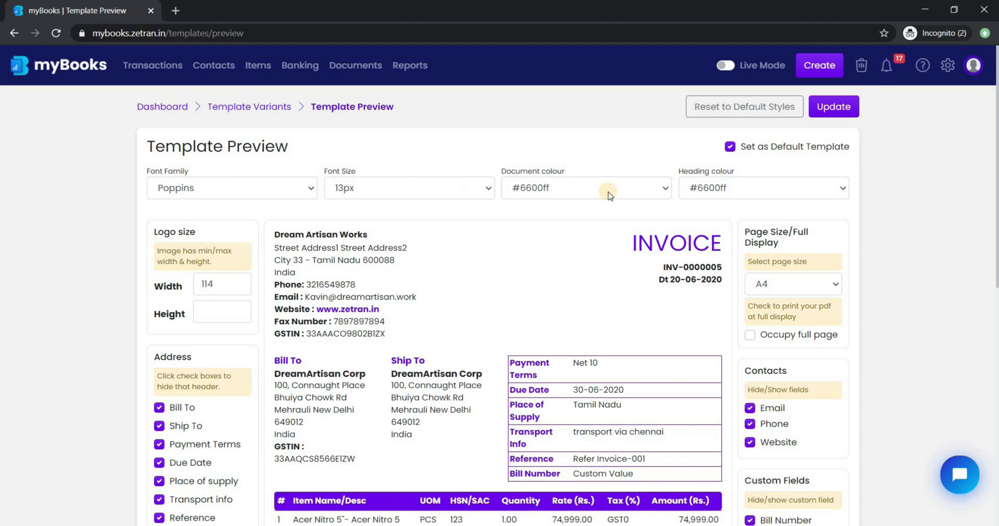
click(744, 194)
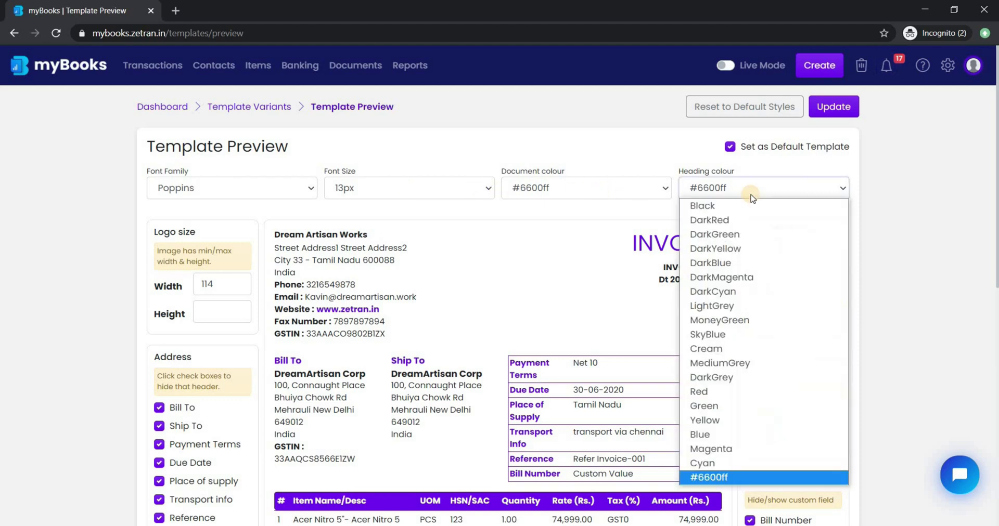
click(611, 213)
scroll(415, 239, down, 2)
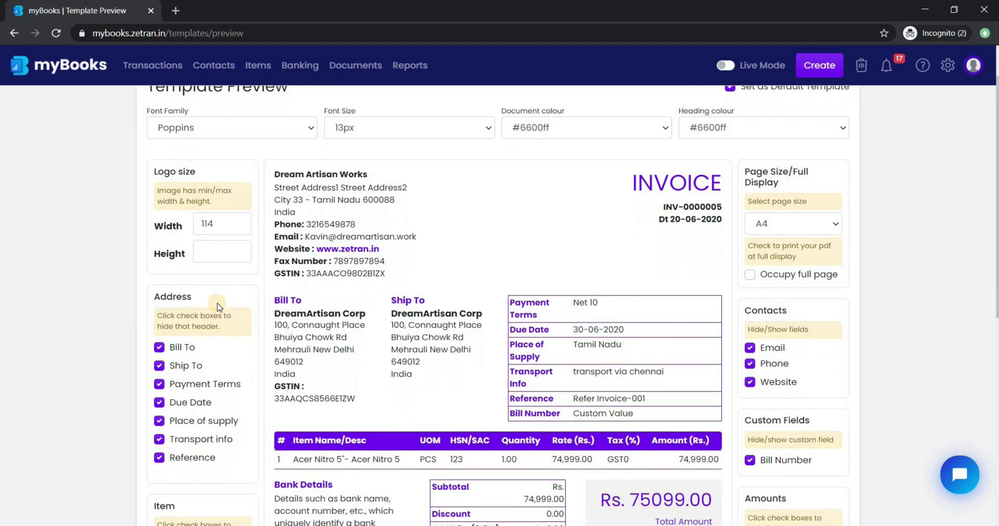
scroll(211, 435, down, 2)
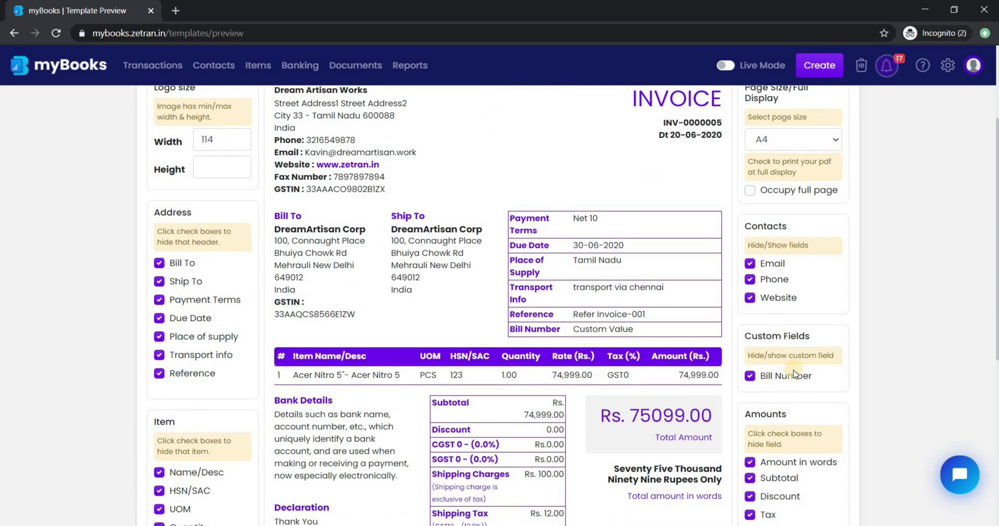
scroll(468, 375, down, 5)
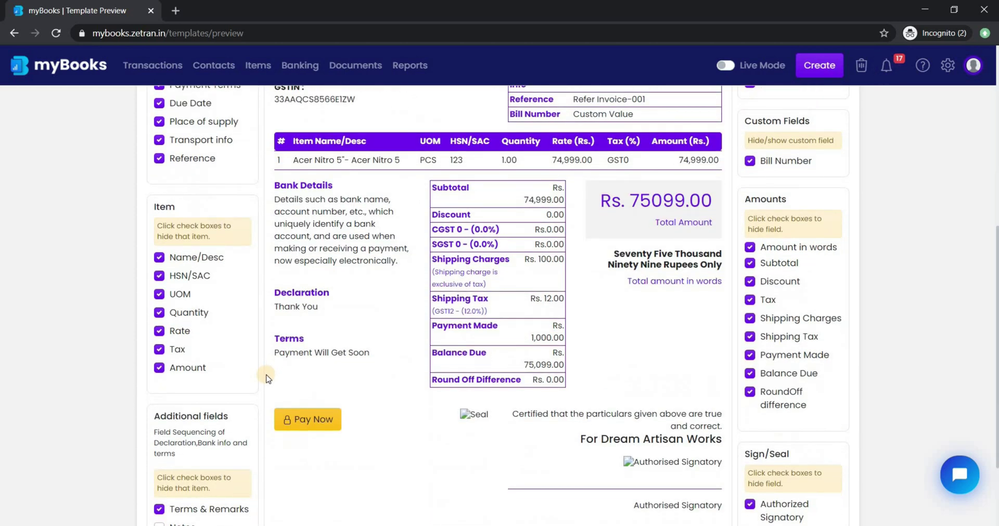
scroll(266, 379, down, 3)
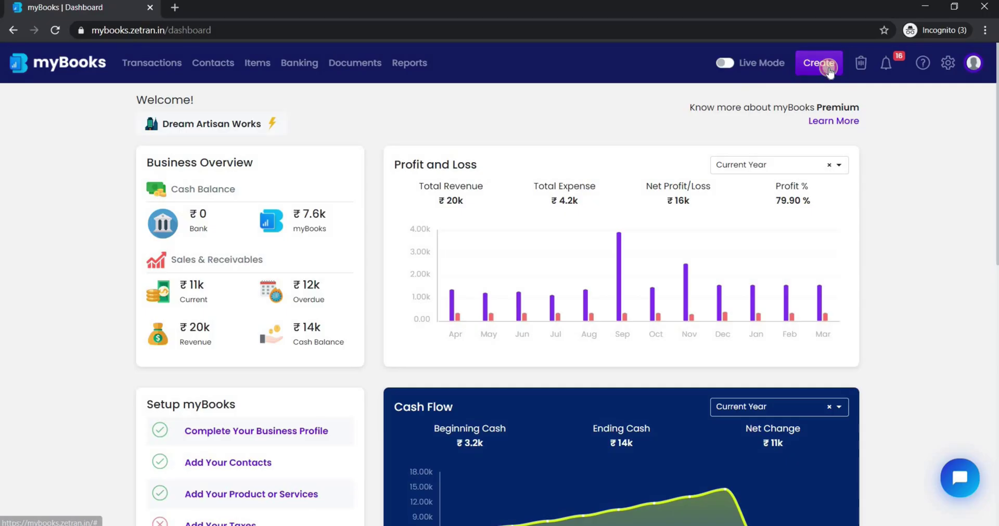
Start a new customer payment for the customer owing on INV-0000010.
click(821, 63)
click(560, 203)
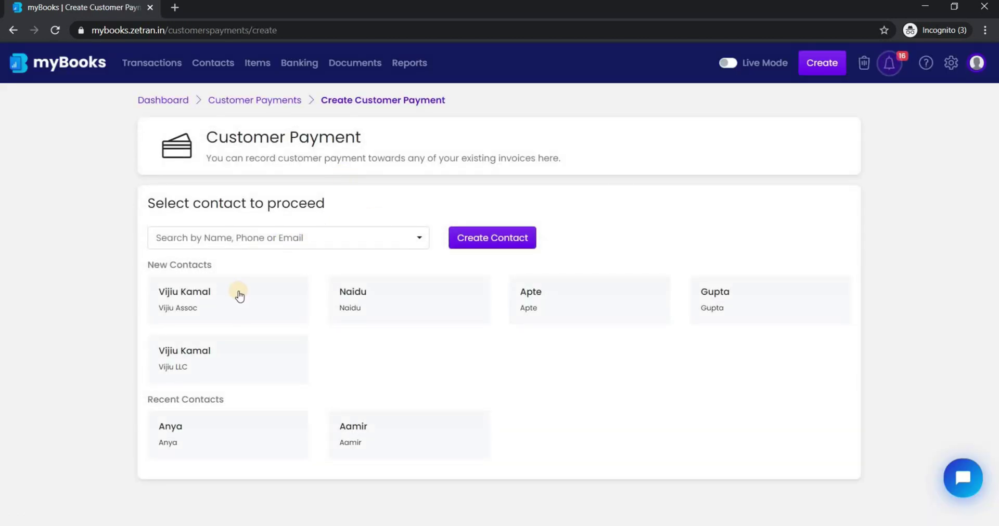
click(429, 311)
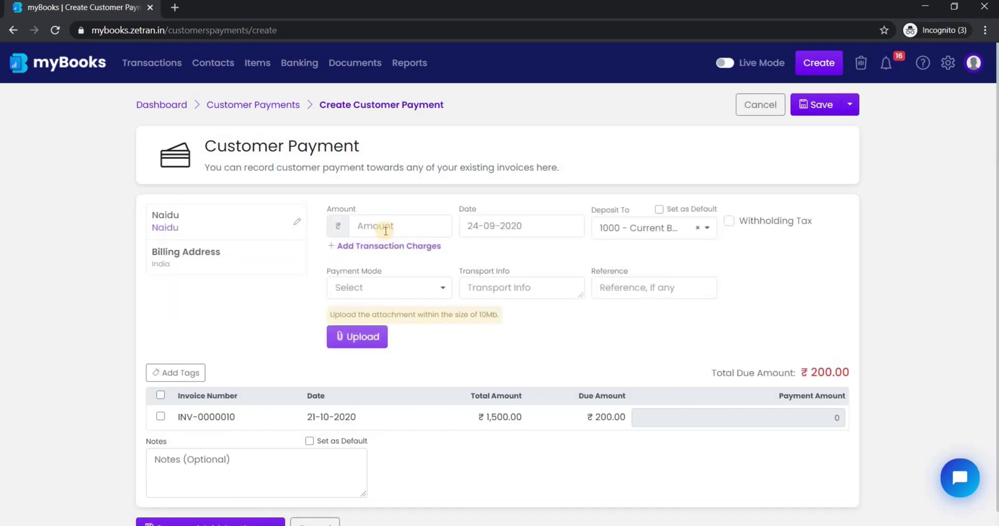
Enter ₹200, deposit it to the 1000 bank account, and save the payment.
click(383, 226)
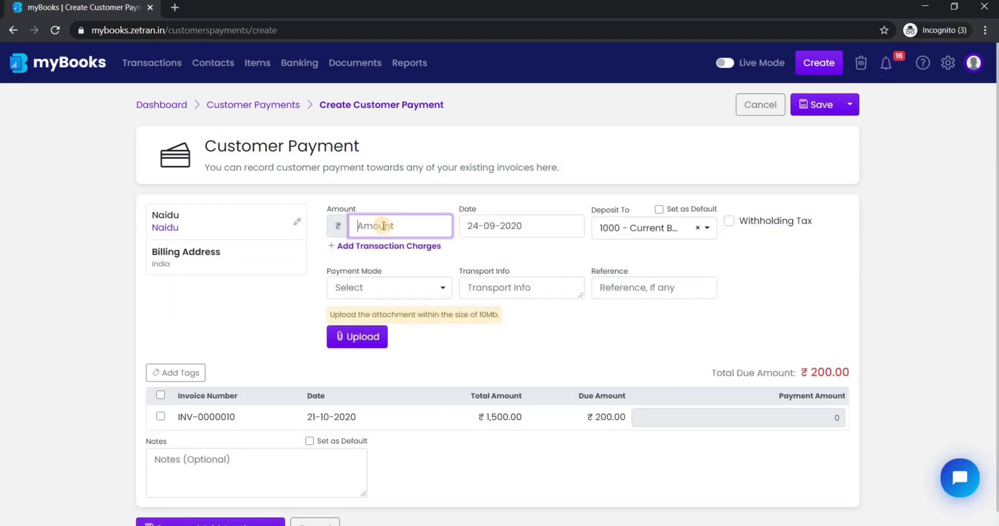
text(200)
click(508, 226)
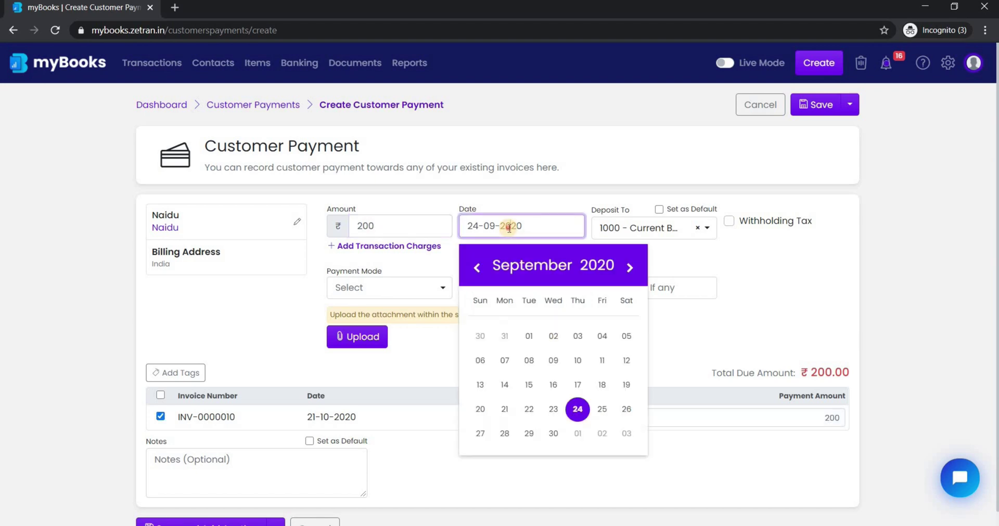
click(698, 227)
click(711, 226)
key(Return)
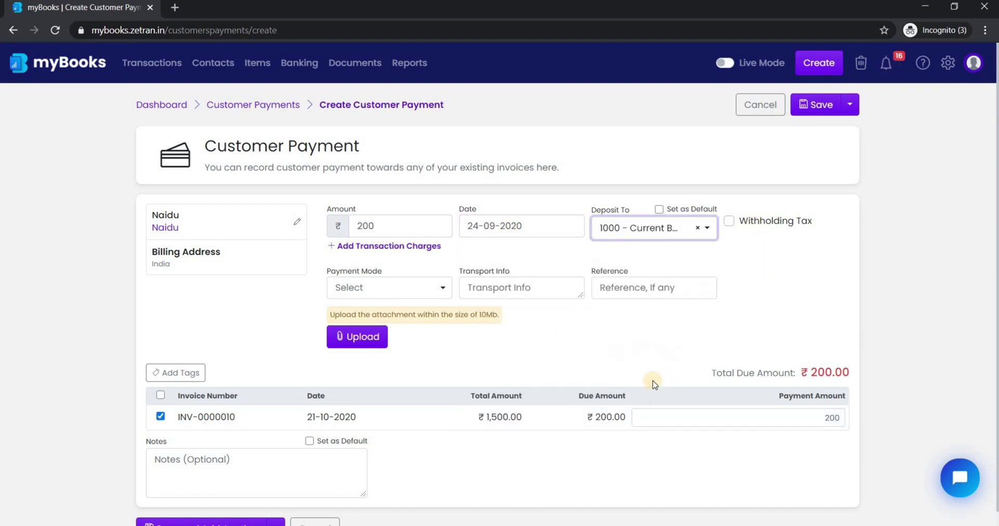
scroll(544, 349, down, 1)
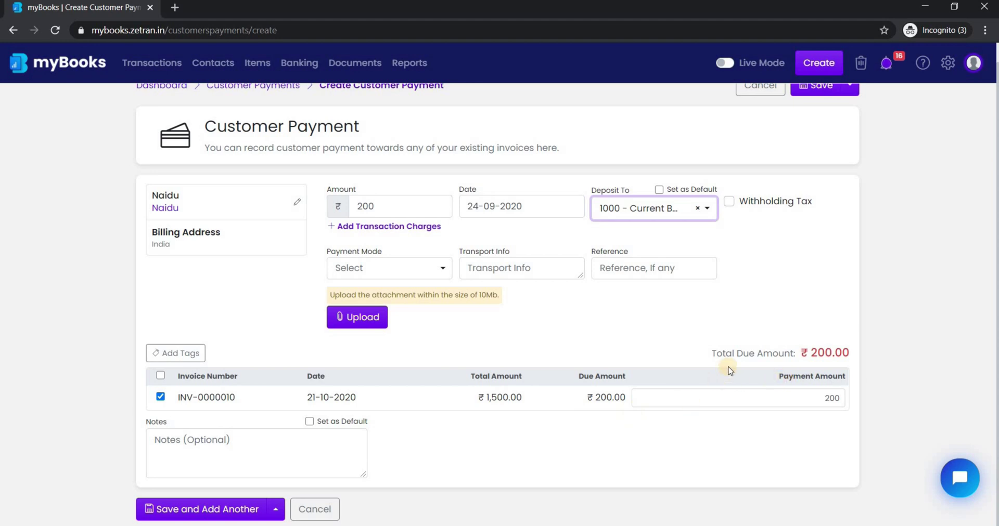
scroll(816, 118, up, 1)
click(818, 99)
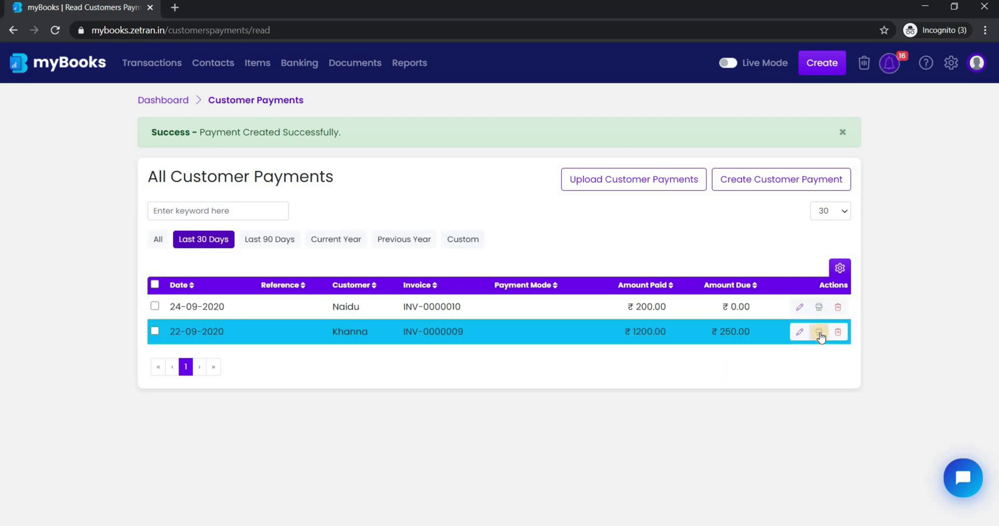
Open the print preview receipt for the ₹200 payment against INV-0000010.
click(819, 308)
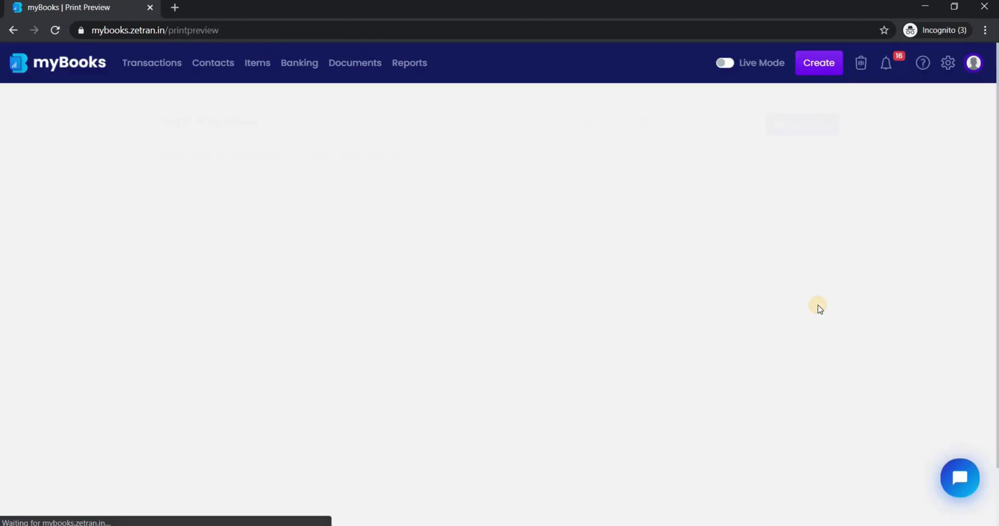
scroll(619, 275, down, 2)
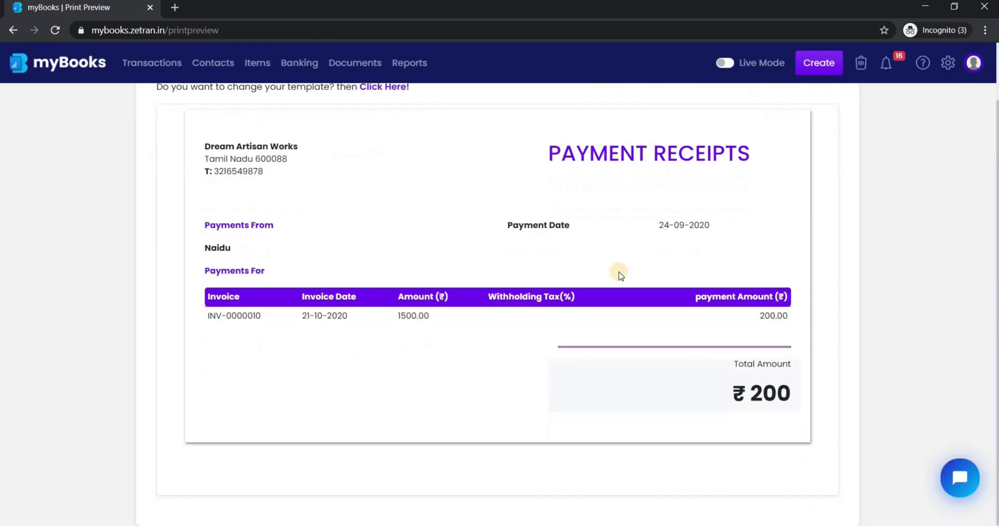
scroll(619, 274, up, 1)
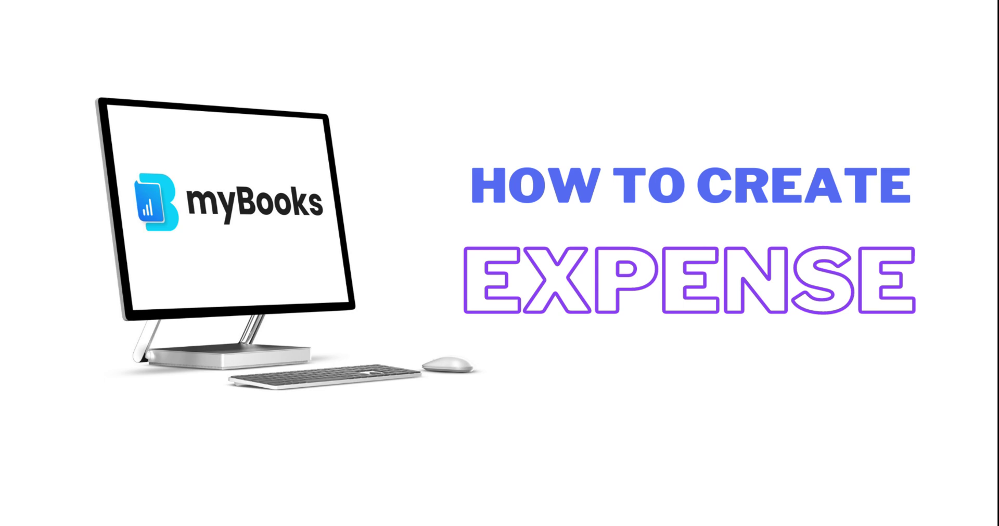
Start a new expense dated 24-09-2020 under 6000 - Purchase Taxes, tax-inclusive, amount 5000.
click(818, 73)
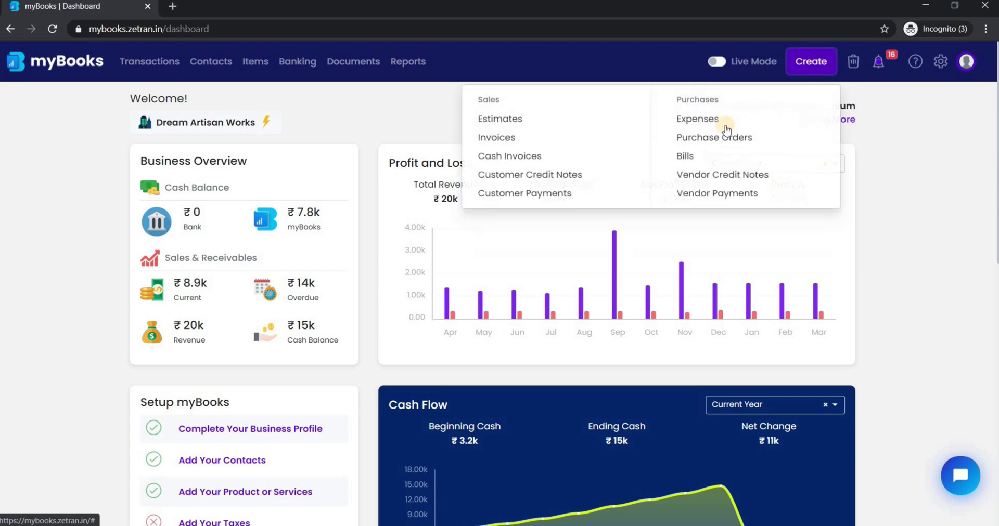
click(717, 128)
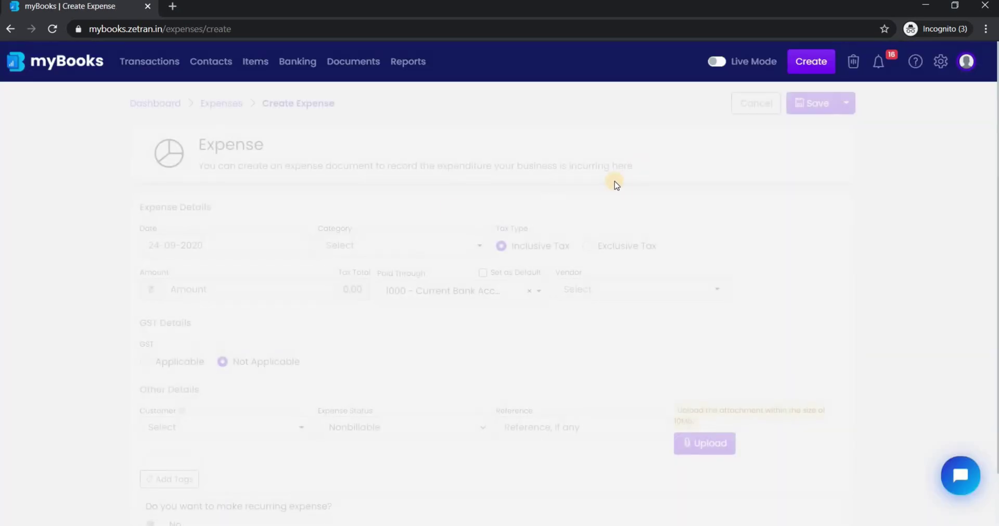
click(210, 243)
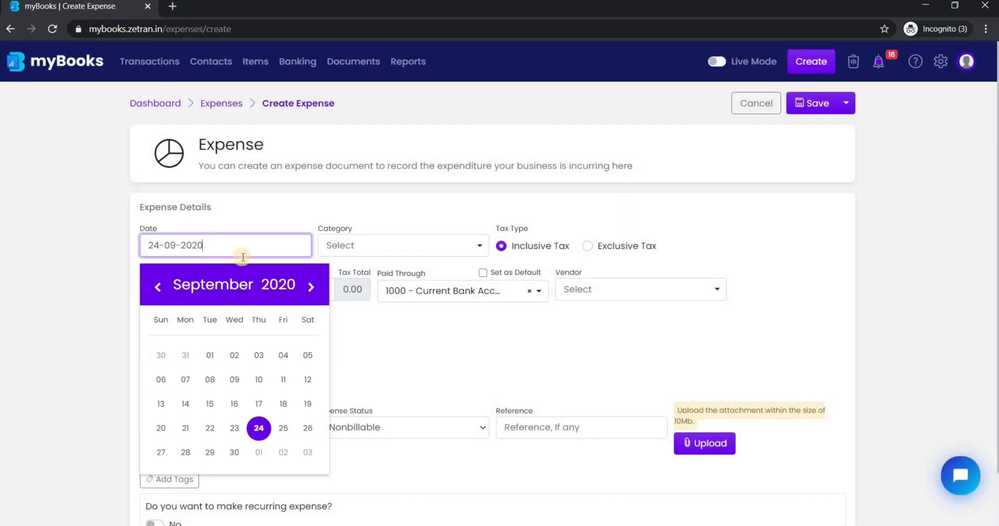
click(479, 243)
click(443, 306)
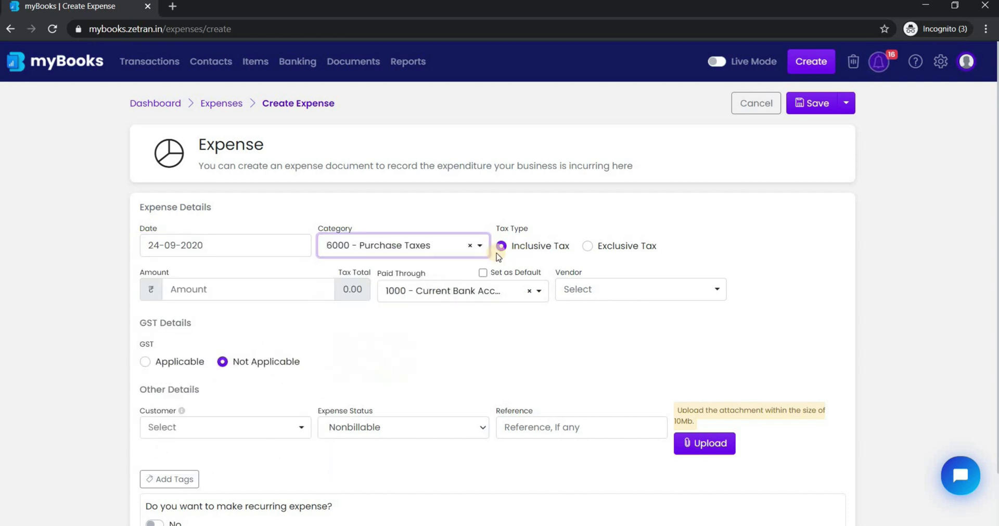
click(501, 247)
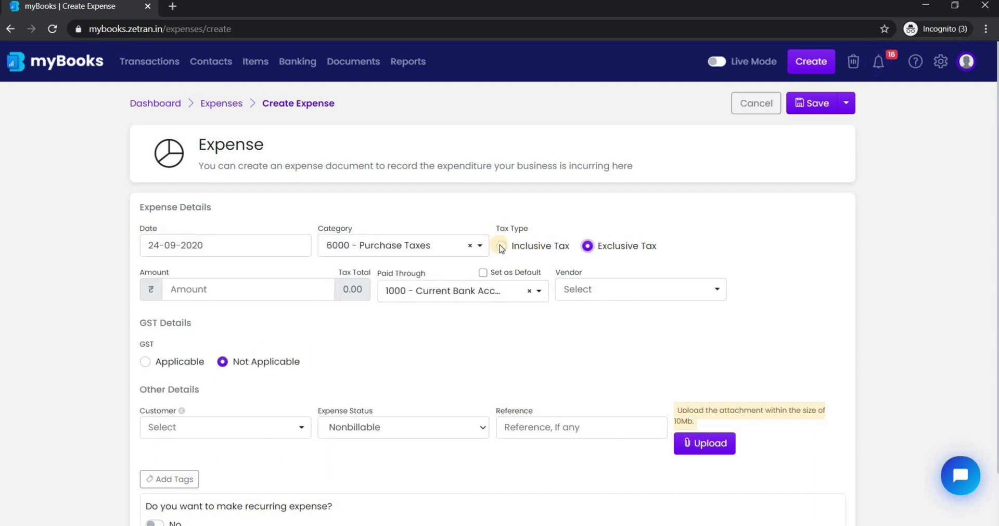
click(501, 247)
click(226, 288)
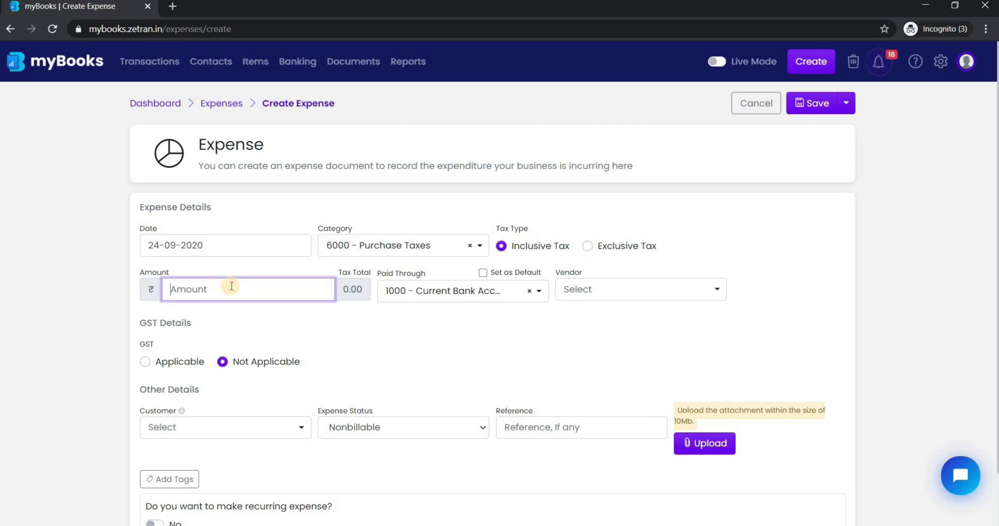
text(5000)
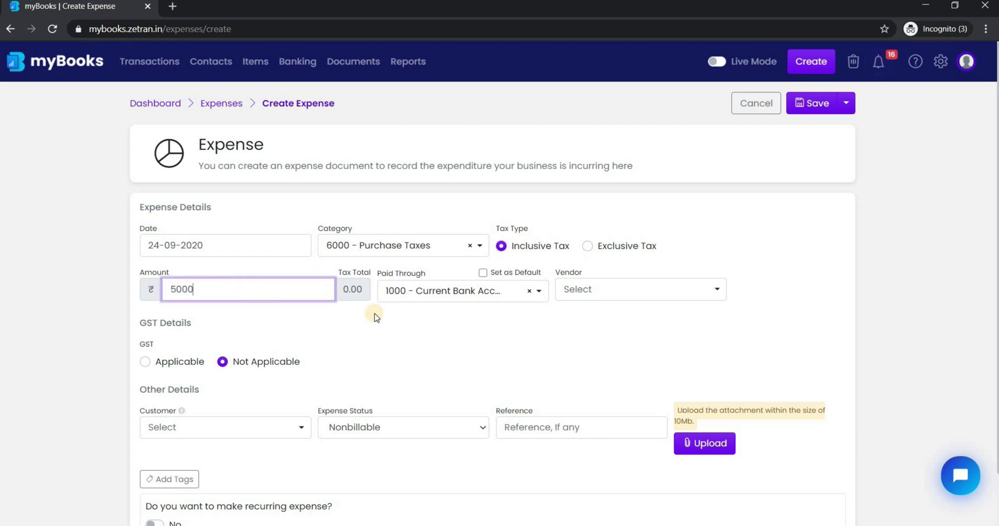
Leave vendor and customer unset and save the ₹5000 expense.
click(685, 294)
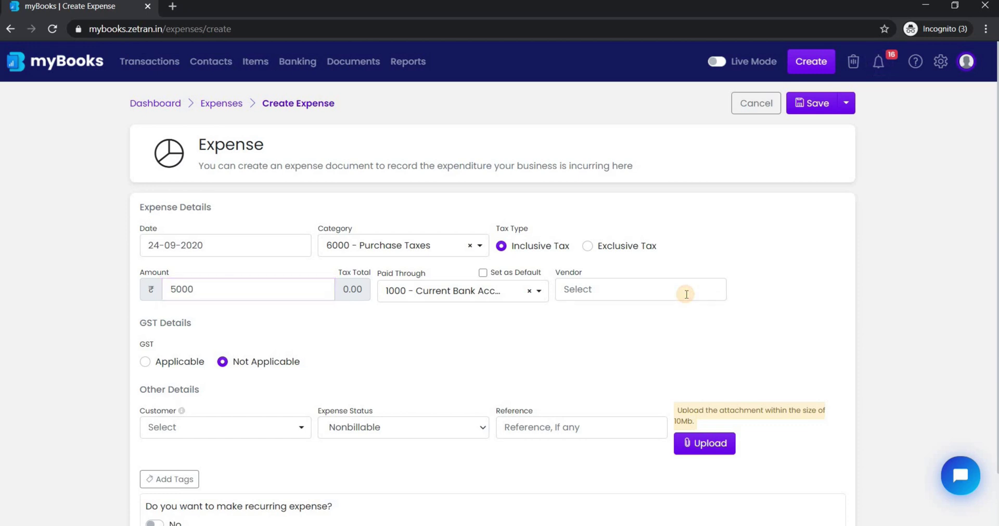
click(271, 341)
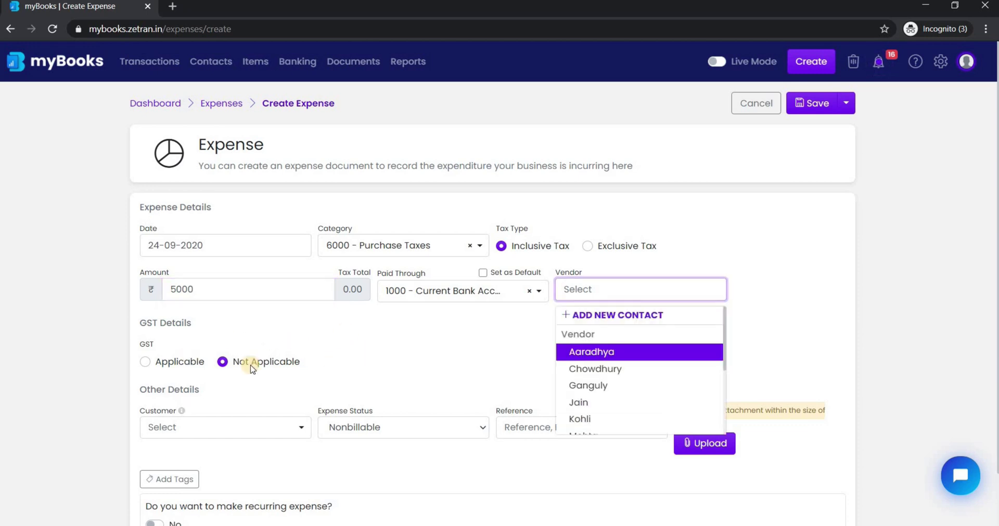
scroll(300, 366, down, 1)
click(302, 364)
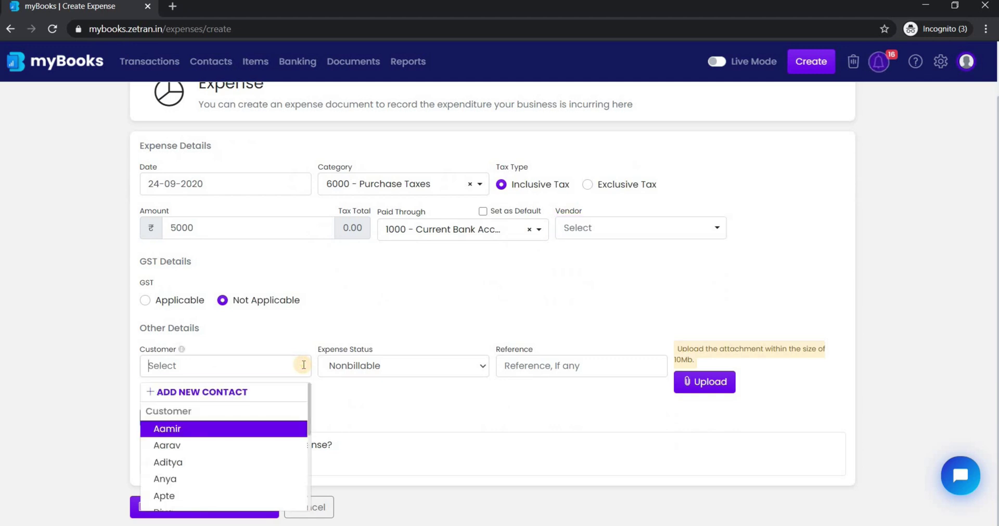
click(431, 402)
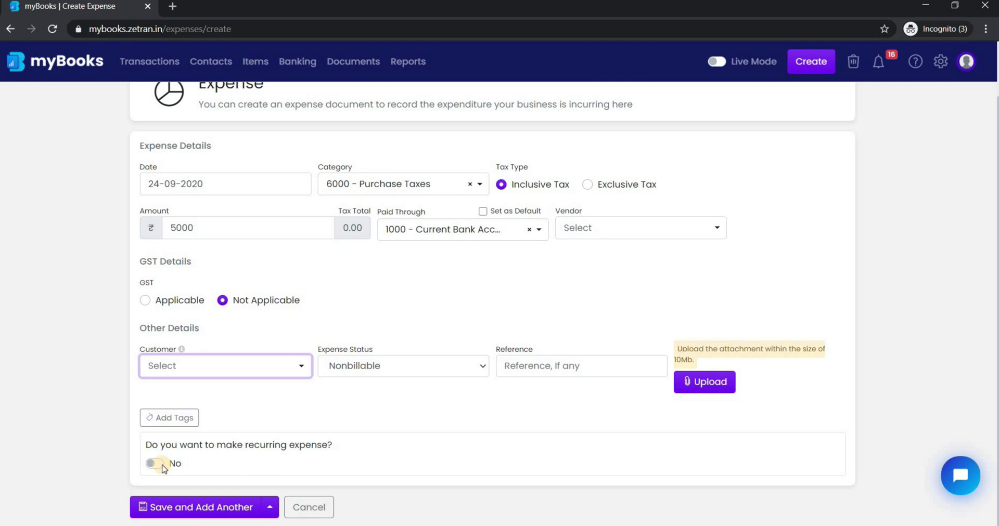
scroll(796, 156, up, 2)
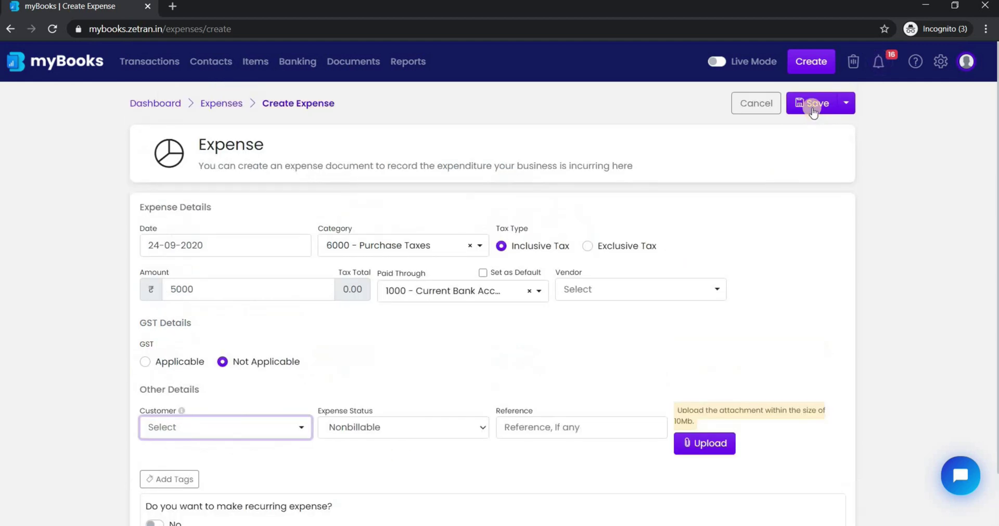
click(811, 104)
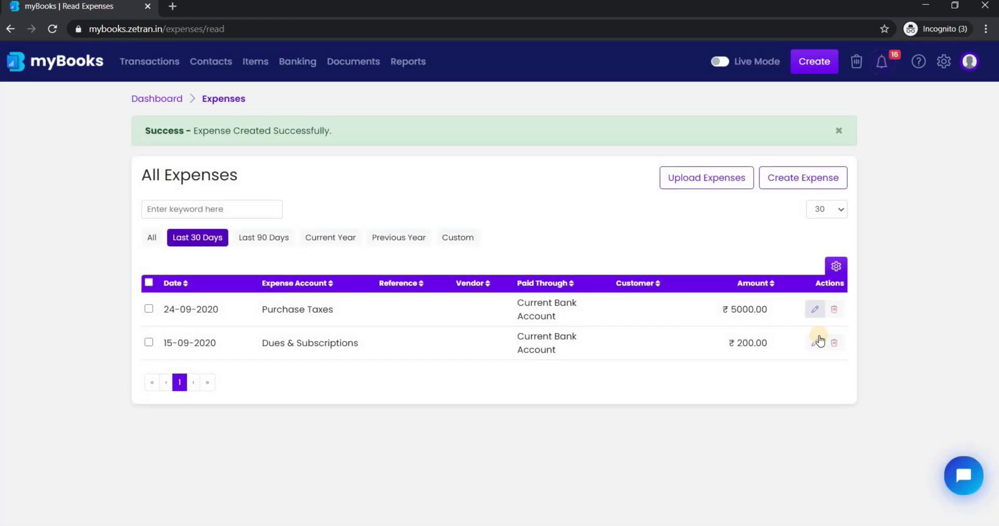
View the expense upload option, then start a new bill from the Create menu.
click(723, 186)
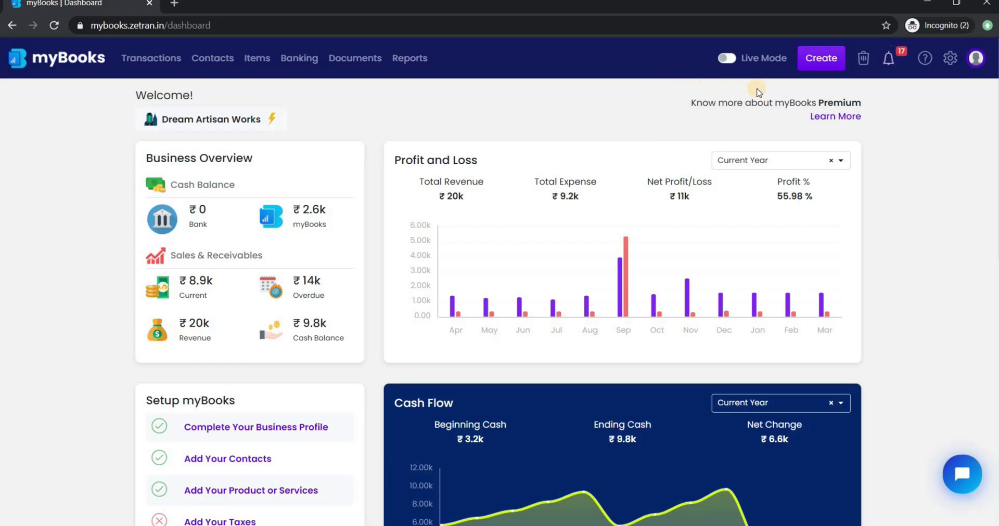
click(831, 65)
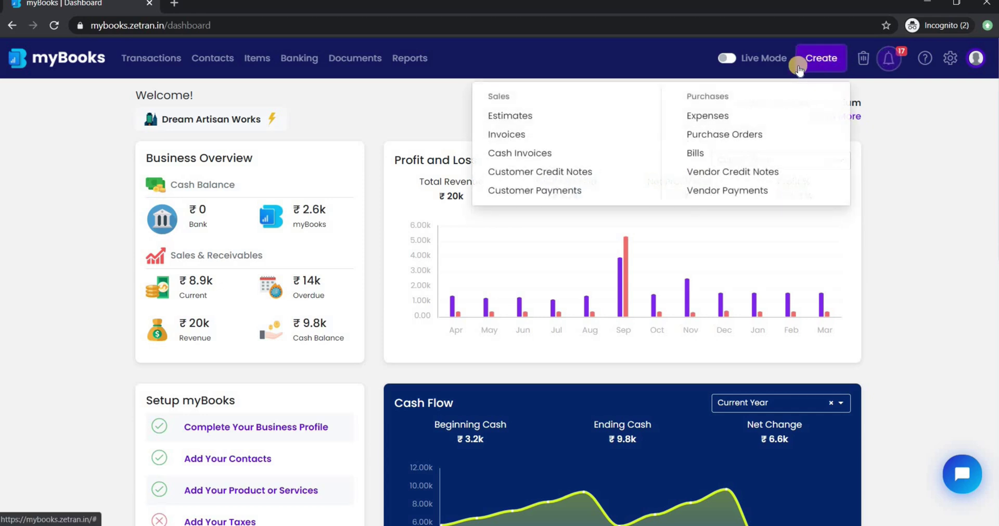
click(715, 154)
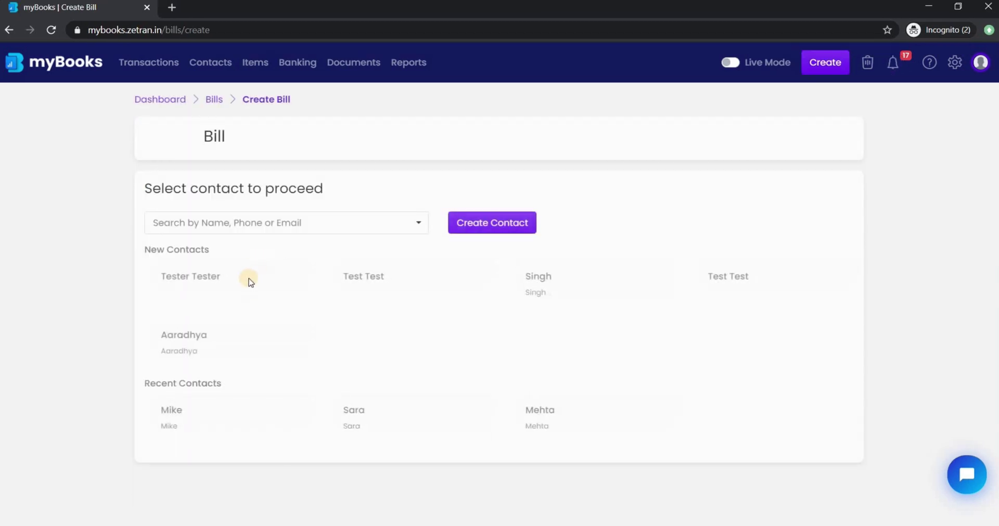
Preview the Create Contact form with all fields shown, then close it unsaved.
click(506, 240)
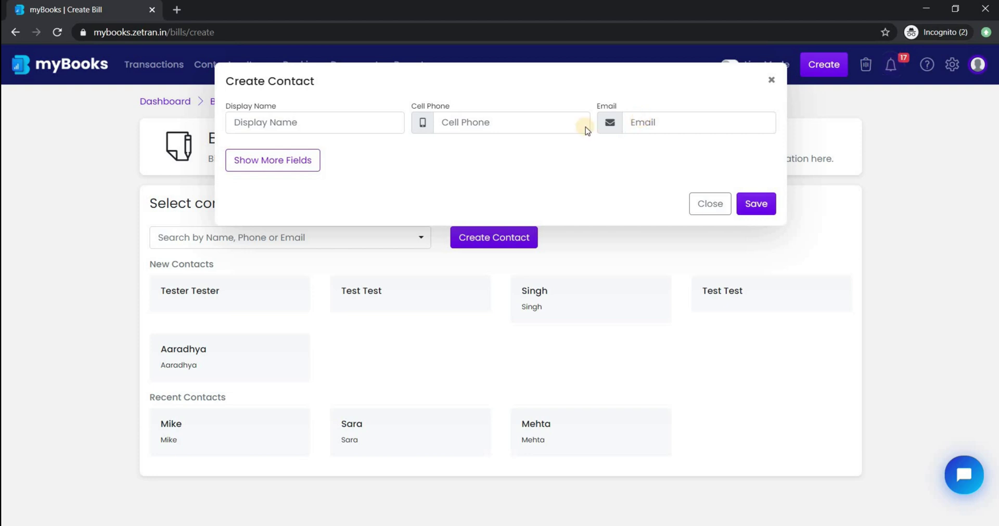
click(294, 161)
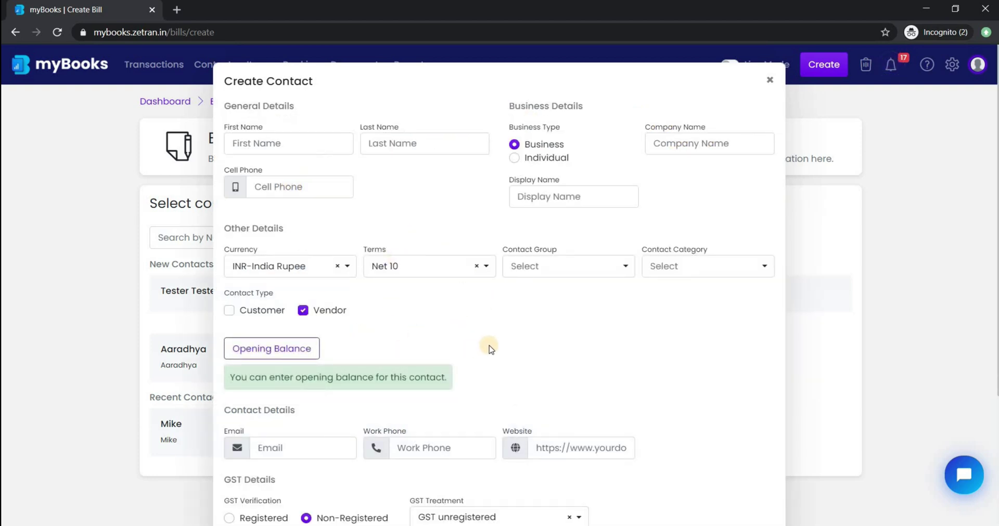
click(768, 80)
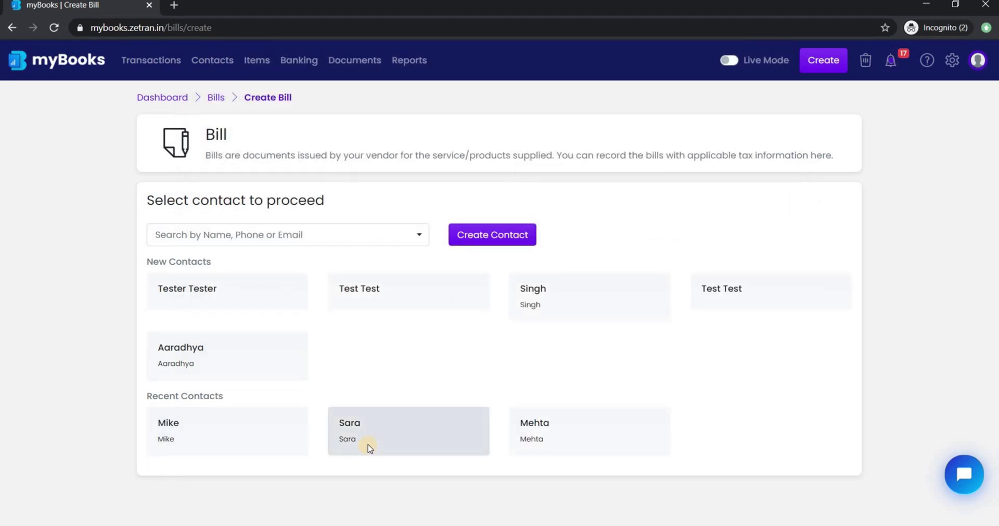
Choose the existing vendor and enter bill number ABC-123.
click(421, 424)
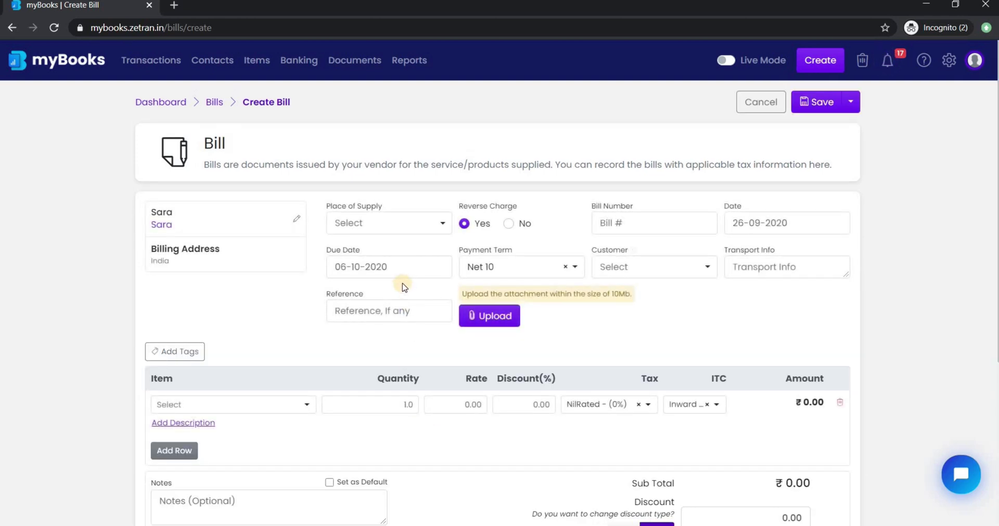
scroll(404, 287, down, 1)
click(618, 168)
text(ABC-123)
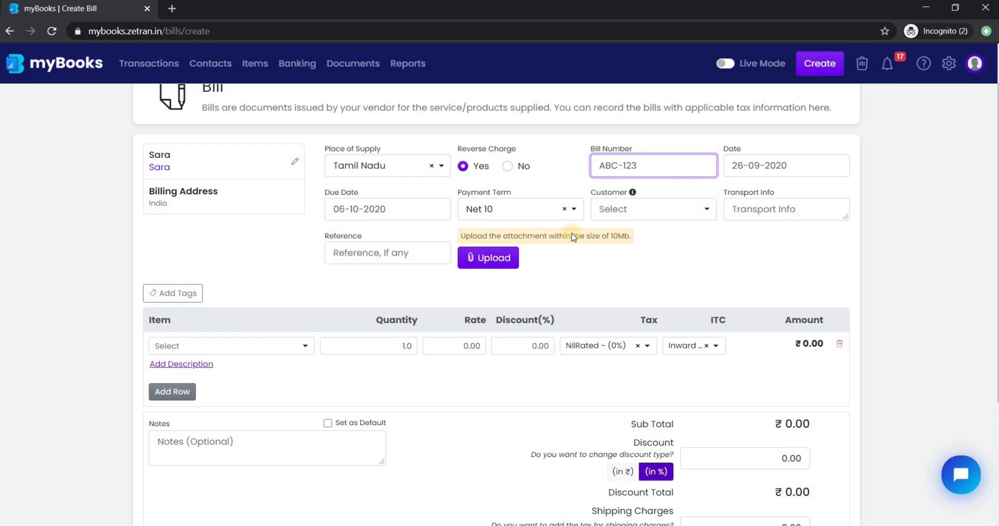
Add Cell Phone (₹200) and Charger (₹500) lines and save the ₹700 bill.
click(294, 347)
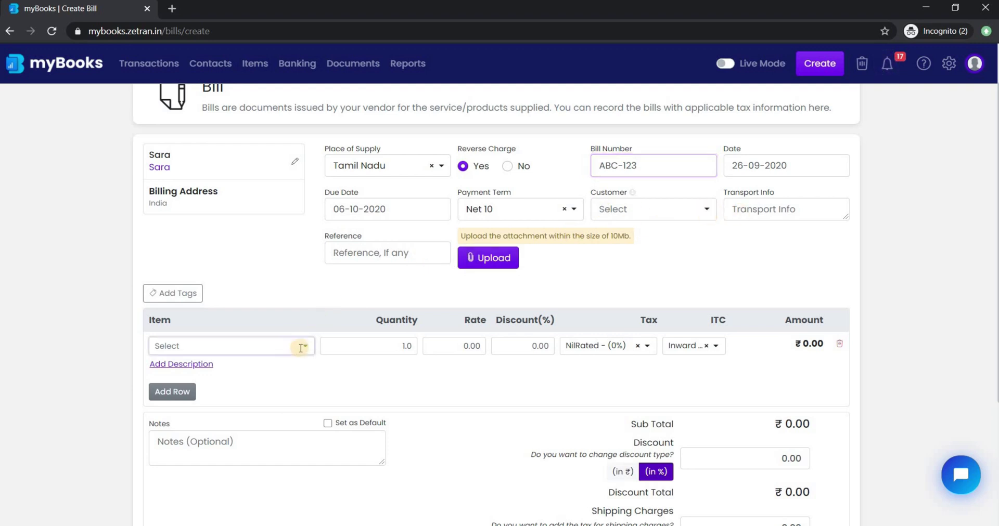
click(227, 443)
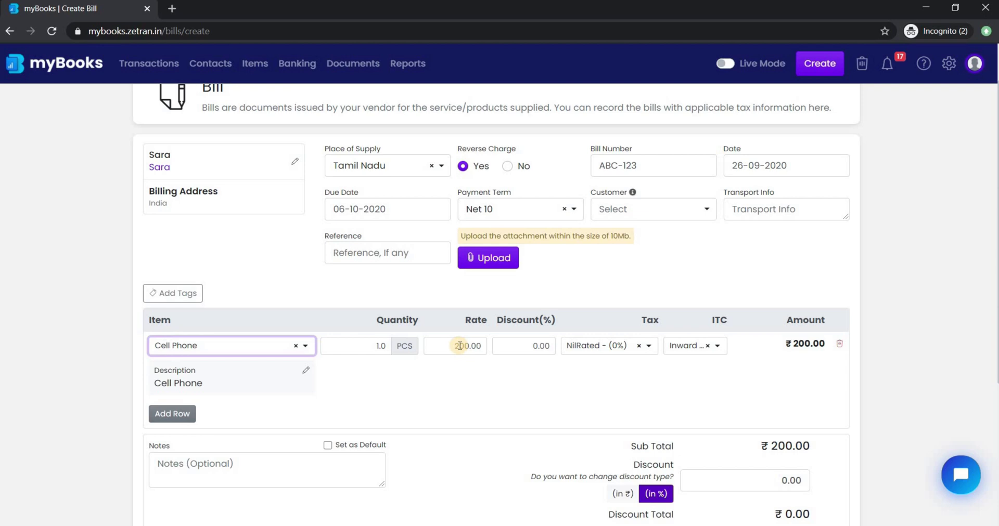
scroll(187, 350, down, 2)
click(179, 353)
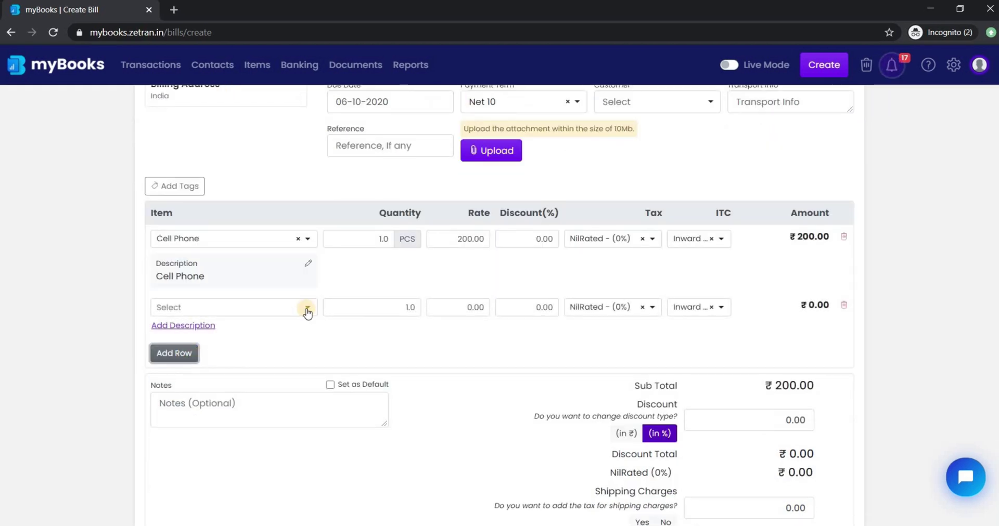
click(305, 308)
click(246, 419)
scroll(246, 418, down, 1)
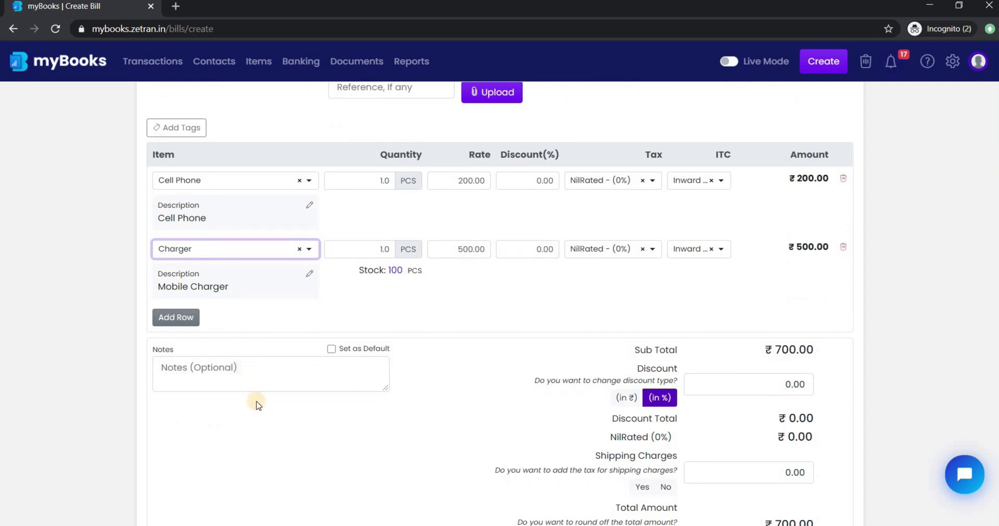
scroll(256, 403, down, 2)
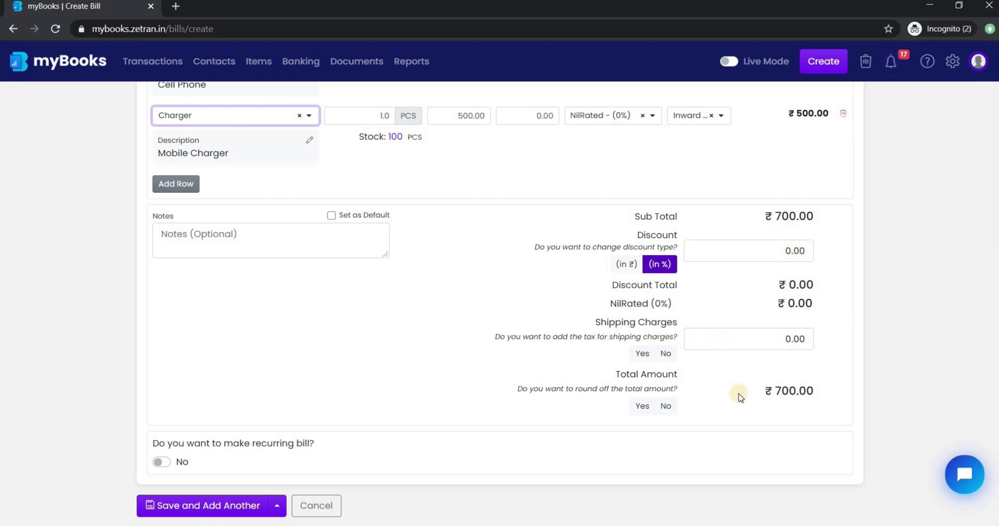
scroll(807, 250, up, 7)
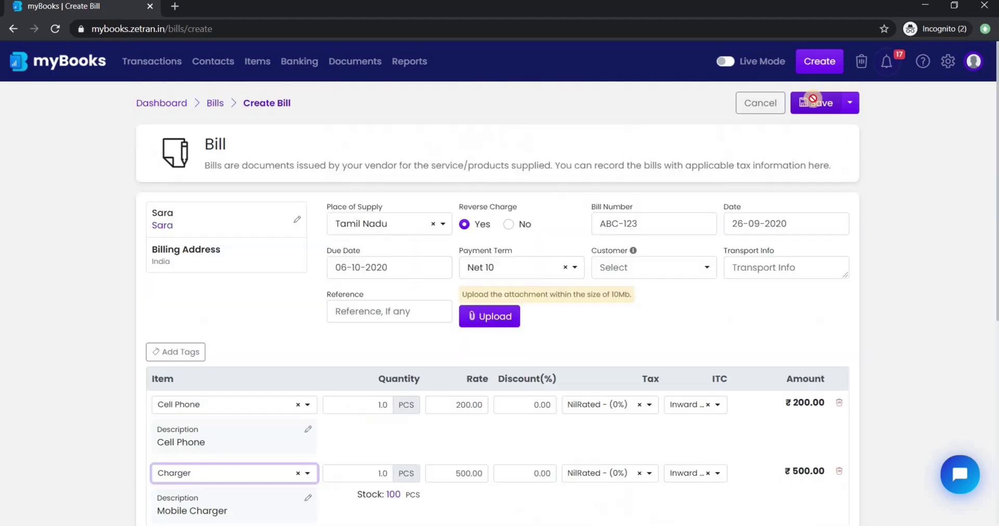
click(811, 103)
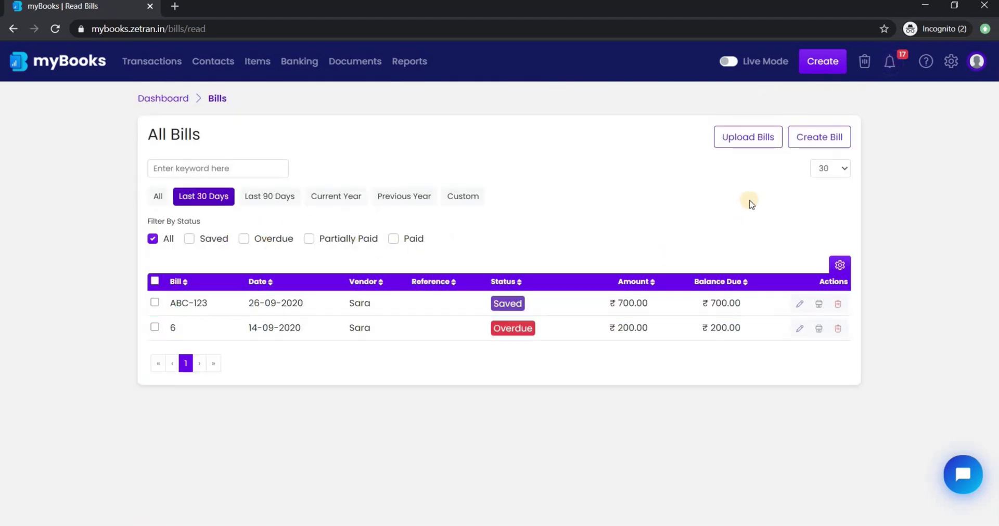
View and close the Upload Bills window, then start a new vendor payment.
click(760, 140)
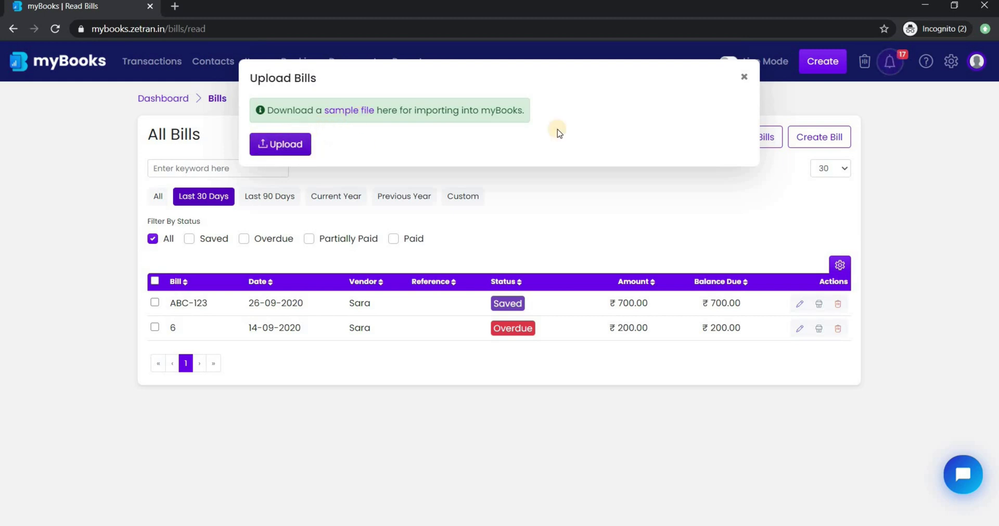
click(747, 79)
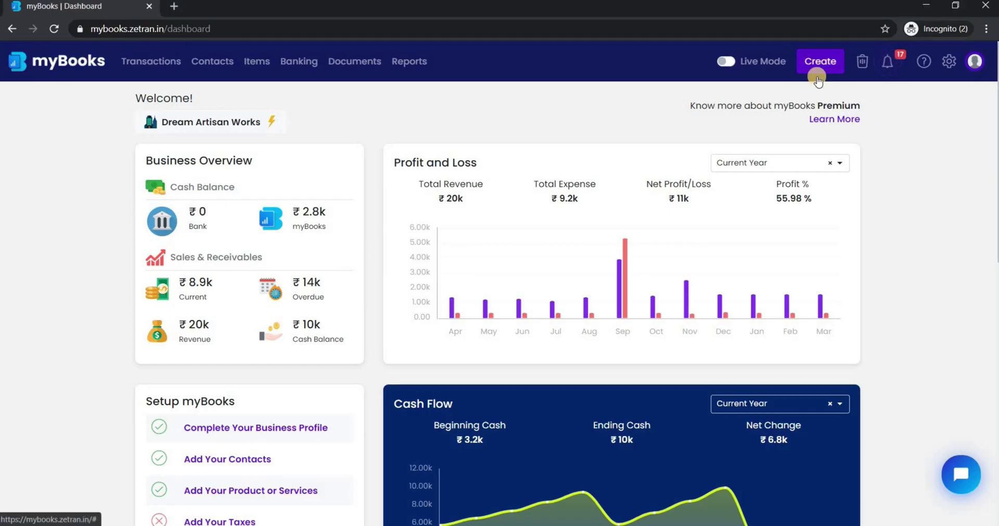
click(817, 67)
click(736, 199)
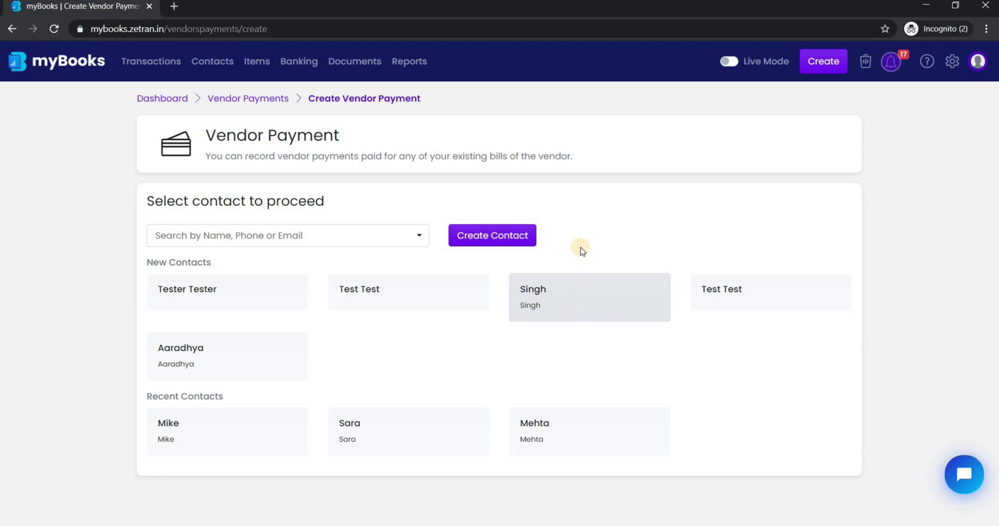
Enter a ₹200 payment dated 25-09-2020 applied to bill 11, and save it.
click(516, 239)
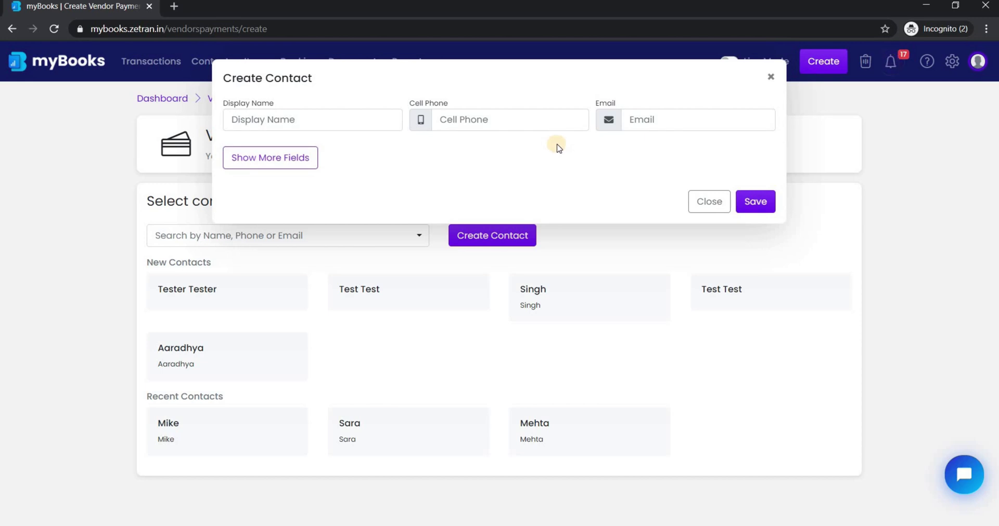
click(770, 77)
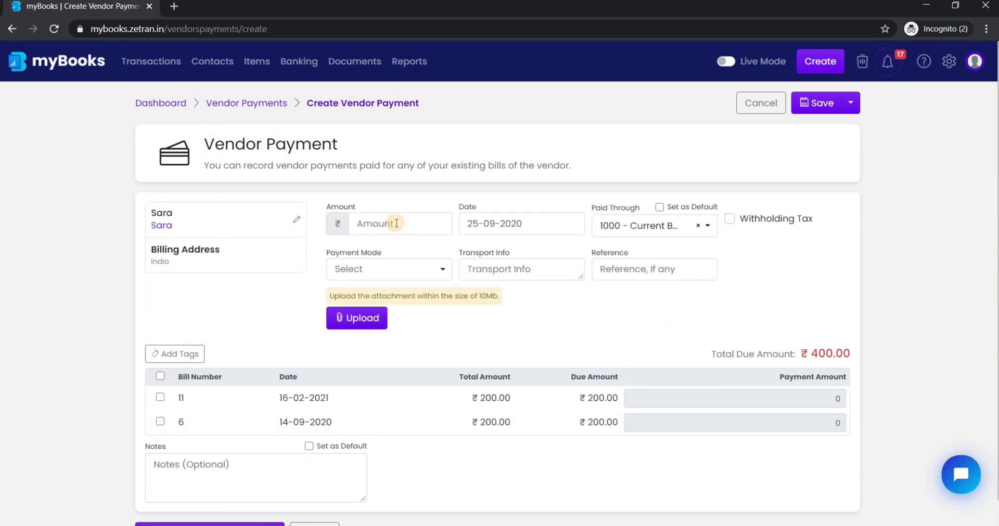
click(396, 223)
text(200)
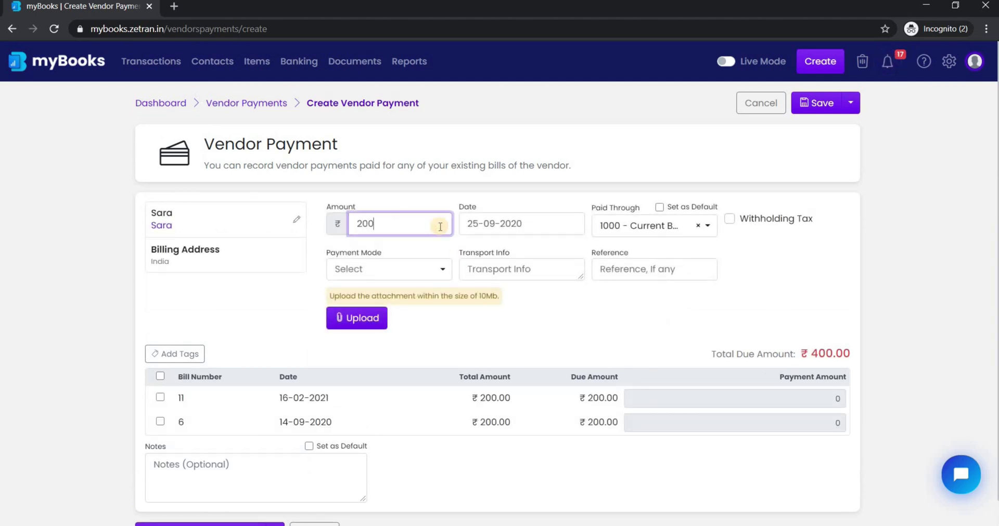
click(575, 224)
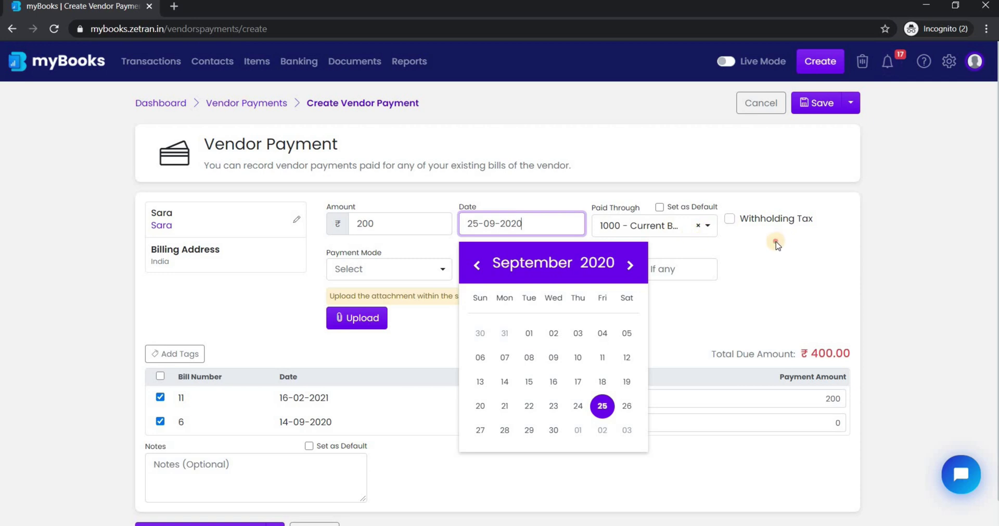
click(348, 352)
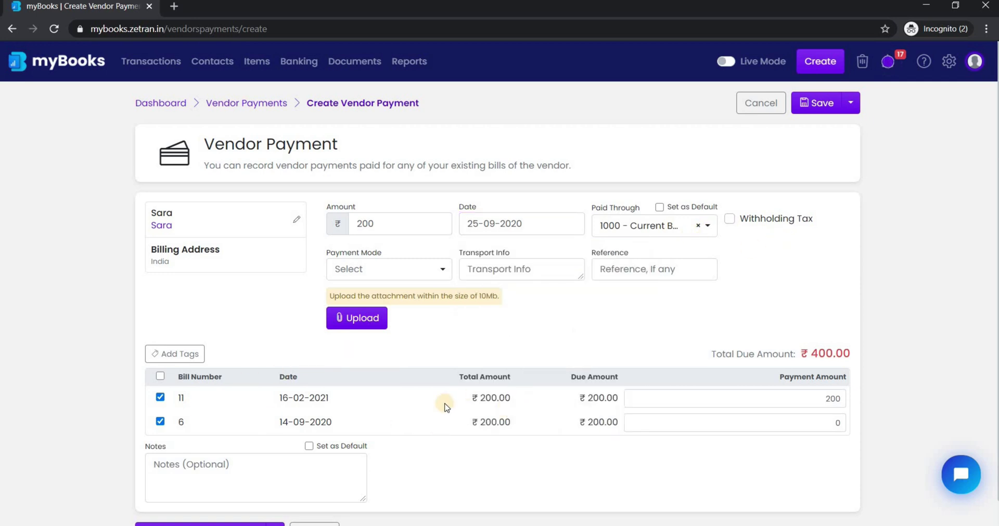
scroll(445, 406, down, 1)
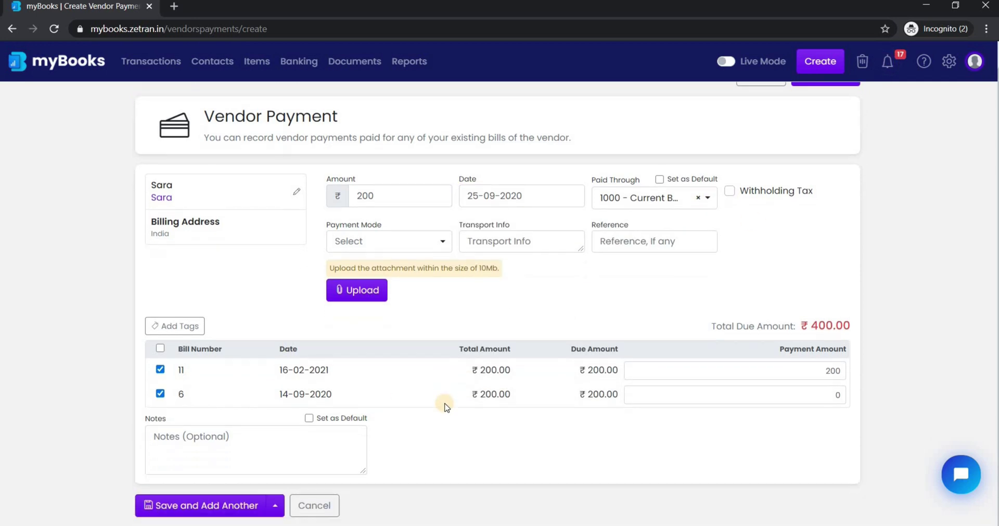
scroll(811, 120, up, 1)
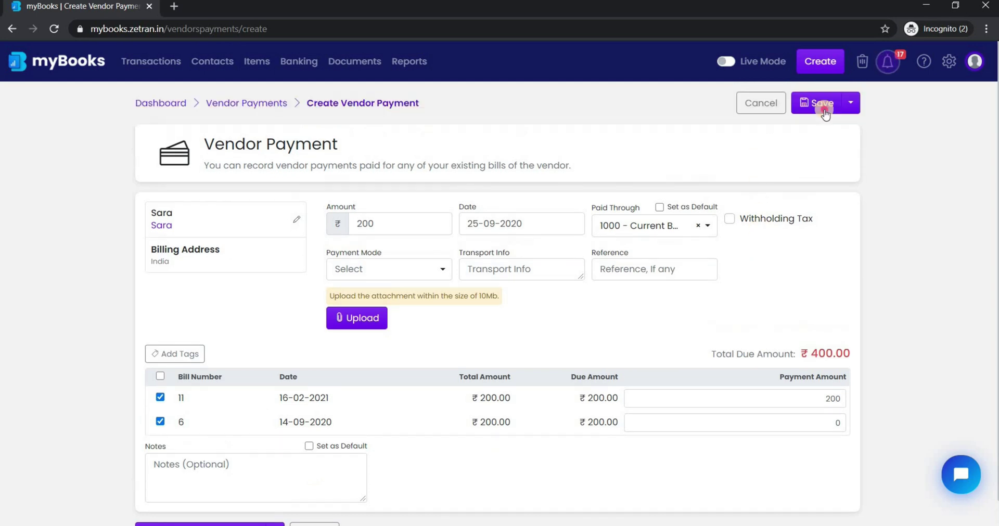
click(823, 108)
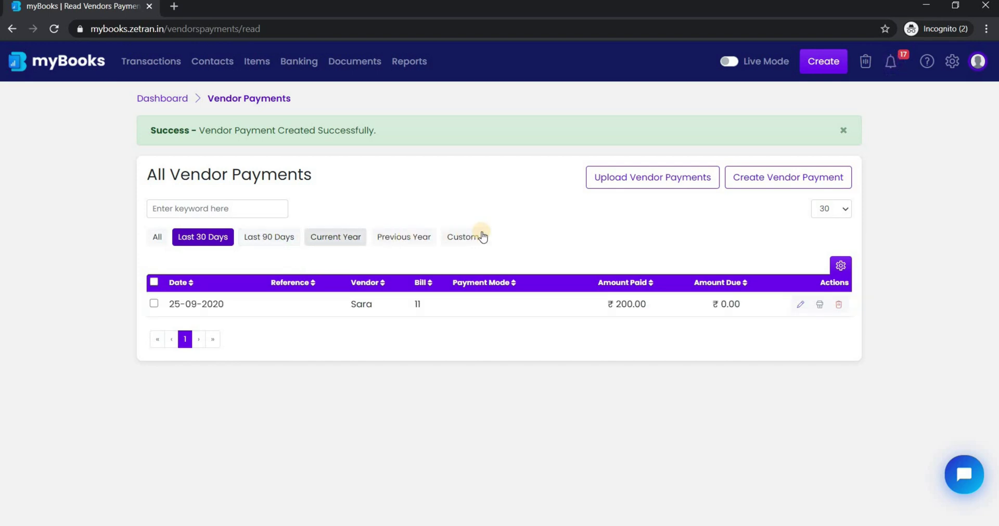
View and close the vendor payment upload dialog, then print-preview the 200 payment.
click(244, 214)
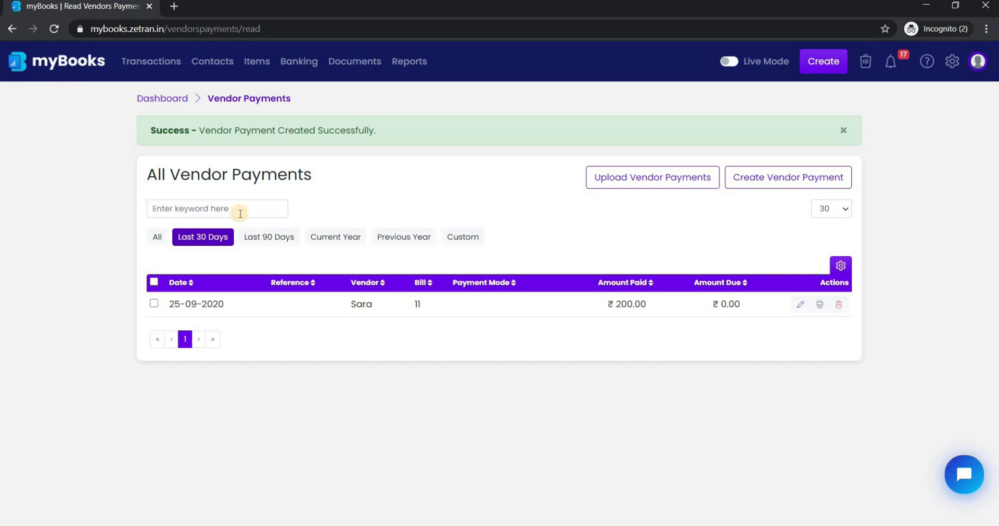
click(676, 184)
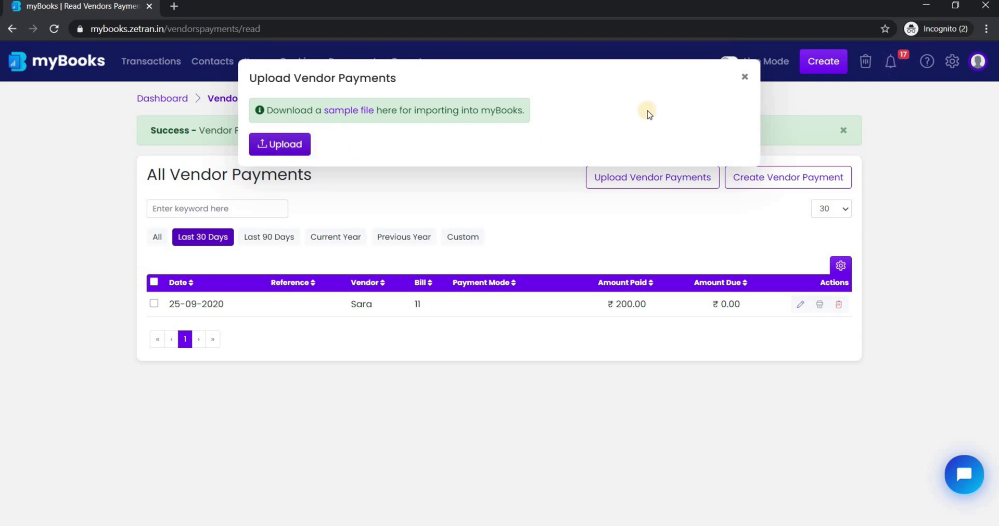
click(744, 79)
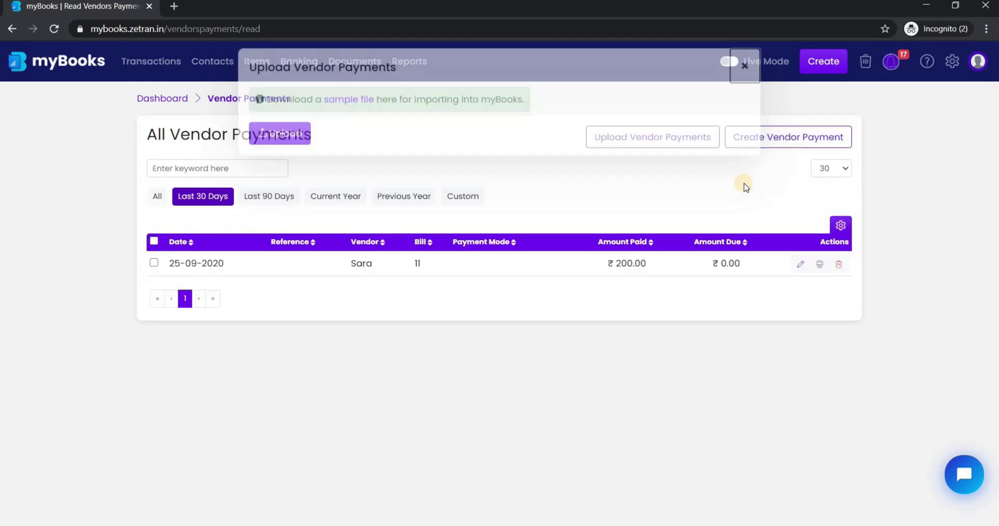
click(820, 267)
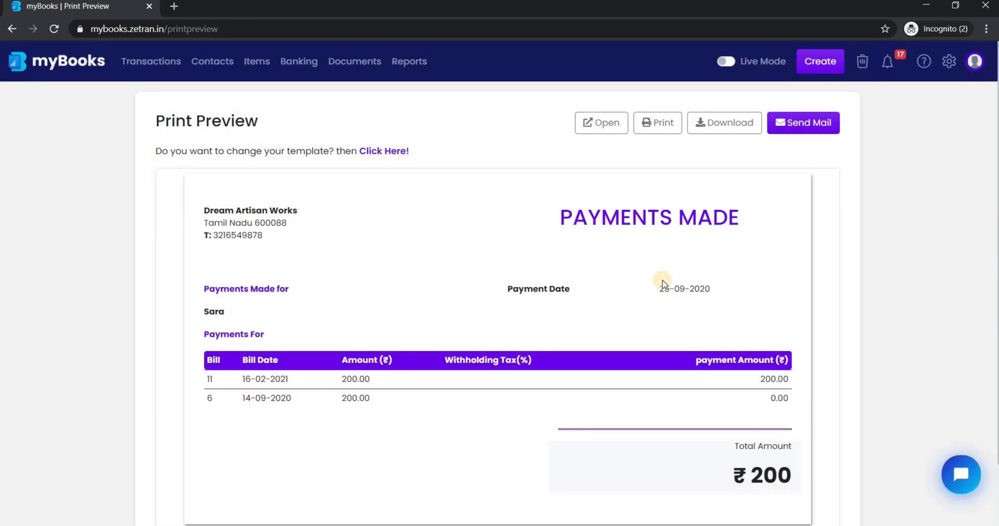
scroll(663, 285, down, 2)
scroll(664, 285, up, 2)
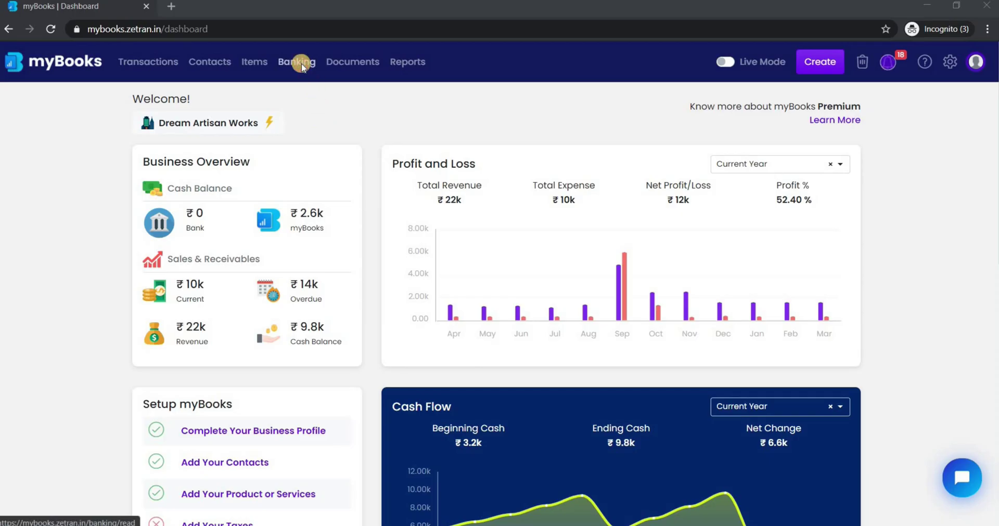
Go to Banking to list all bank accounts.
click(301, 64)
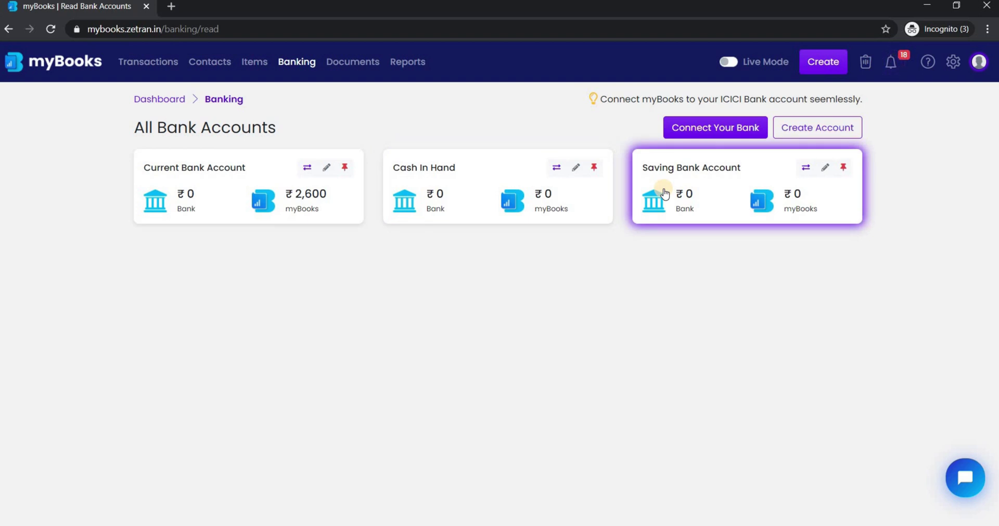
Start a World Bank account, entering its account number and the Cash category.
click(819, 129)
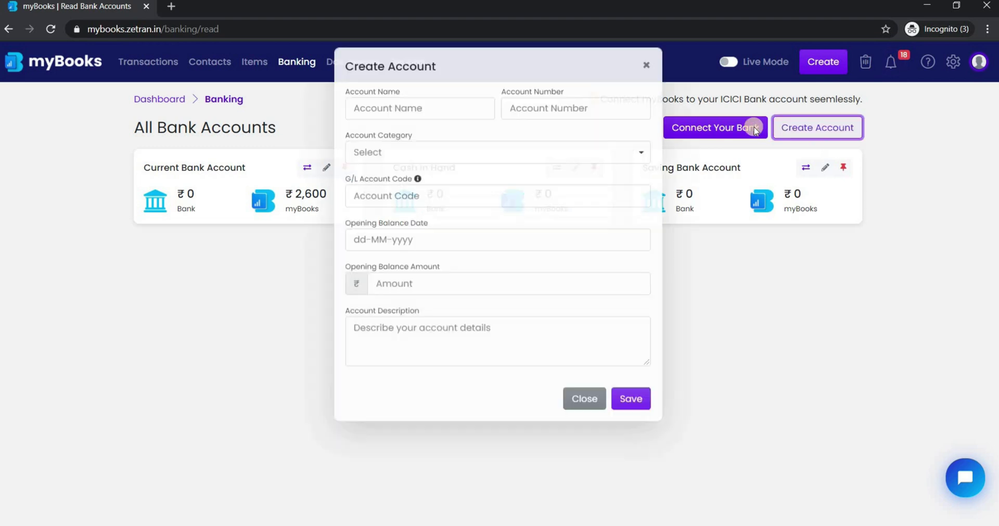
click(385, 127)
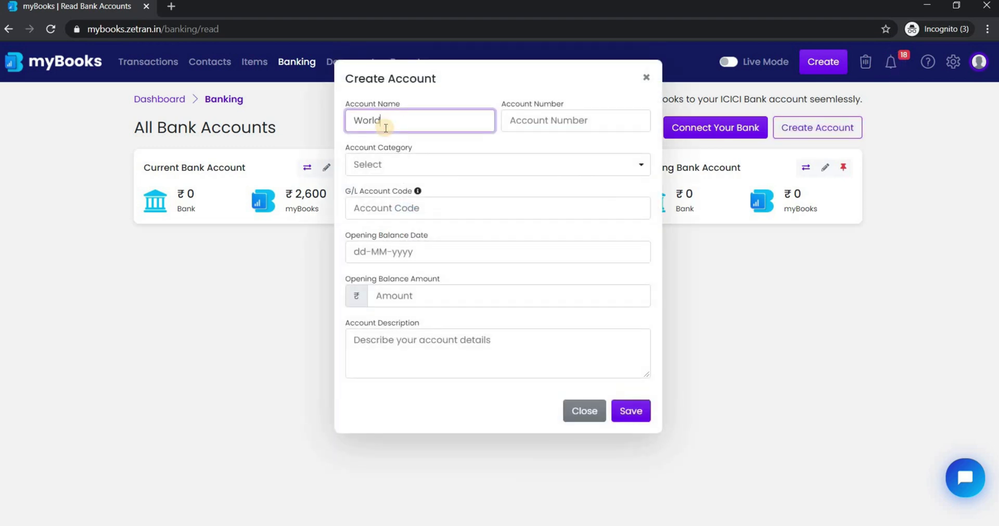
key(Tab)
text(1234556)
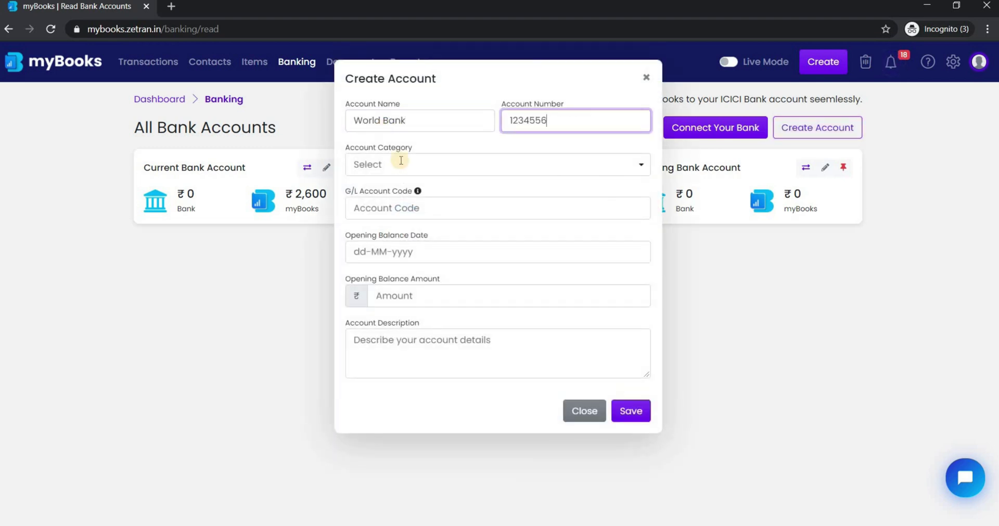
click(513, 172)
click(453, 134)
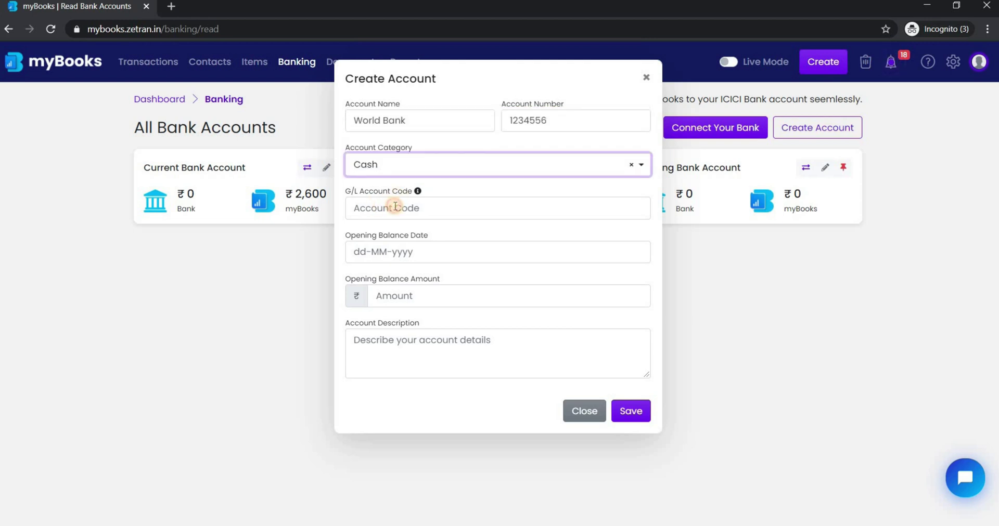
Set G/L code 1900 and a 1000 opening balance, then save the account.
click(395, 208)
text(1900)
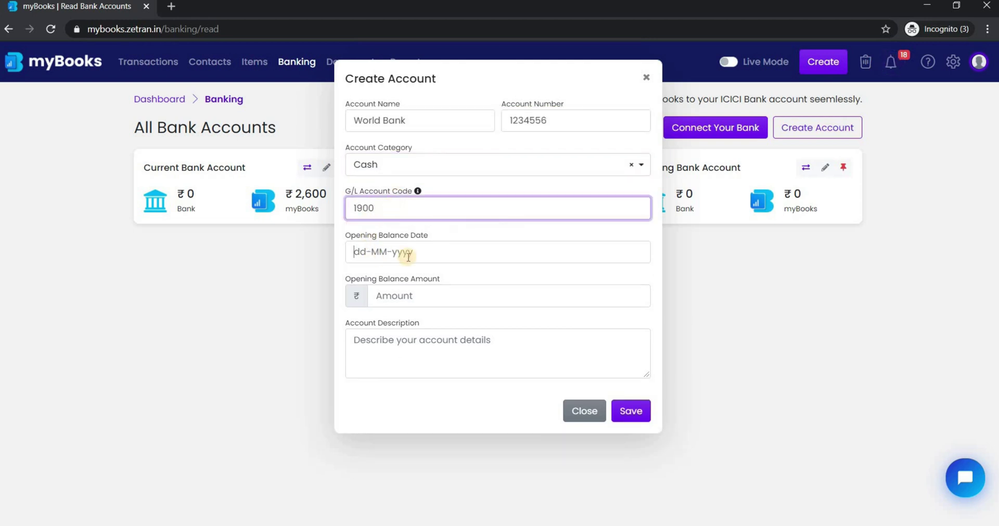
click(408, 255)
click(531, 298)
text(1000)
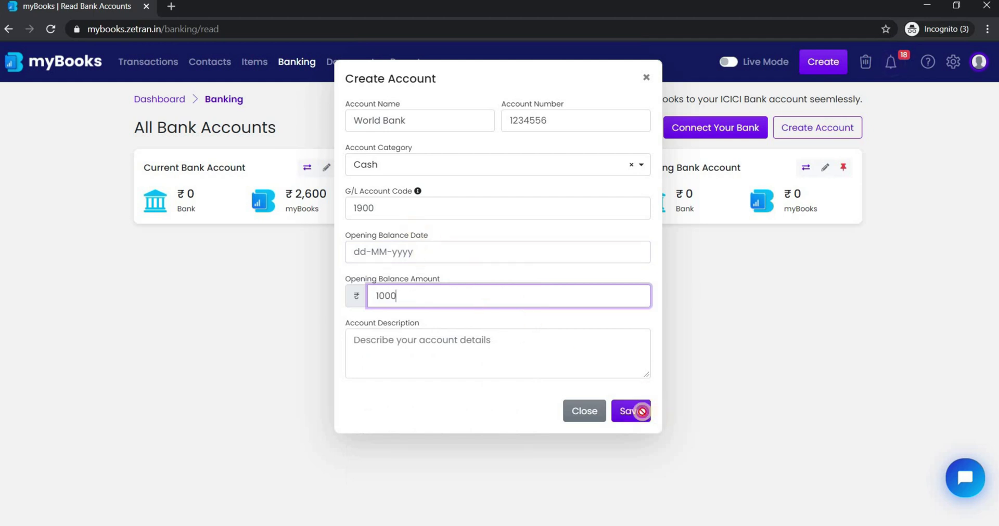
click(636, 411)
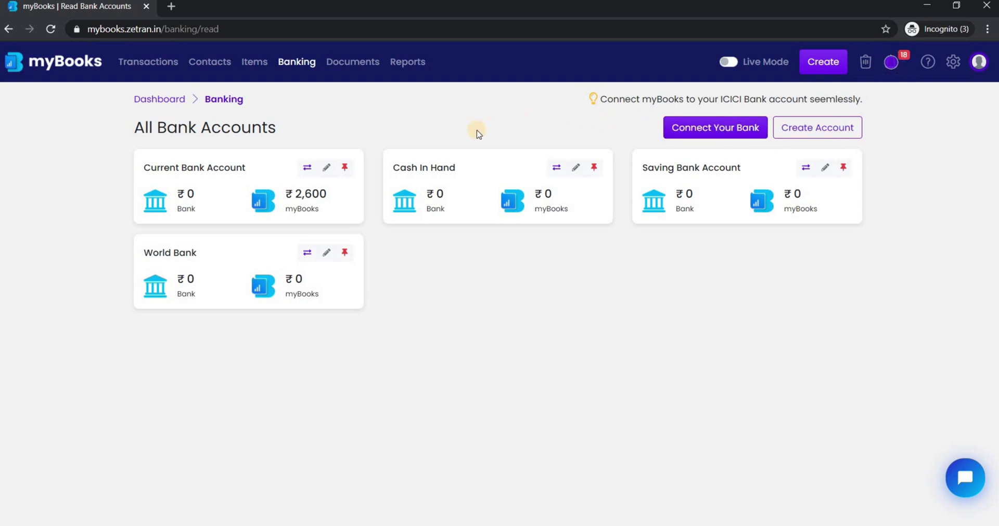
Upload a transactions file into the World Bank account for import.
click(307, 257)
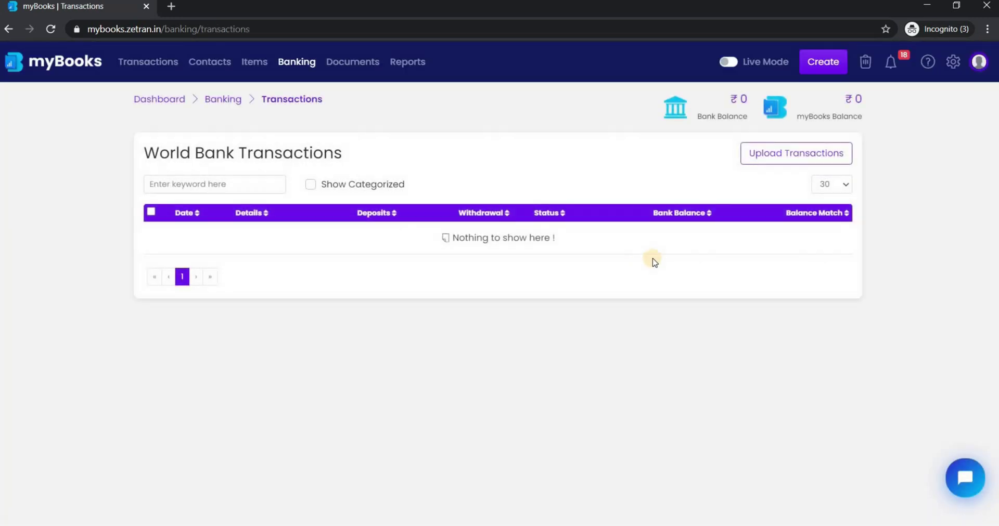
click(758, 154)
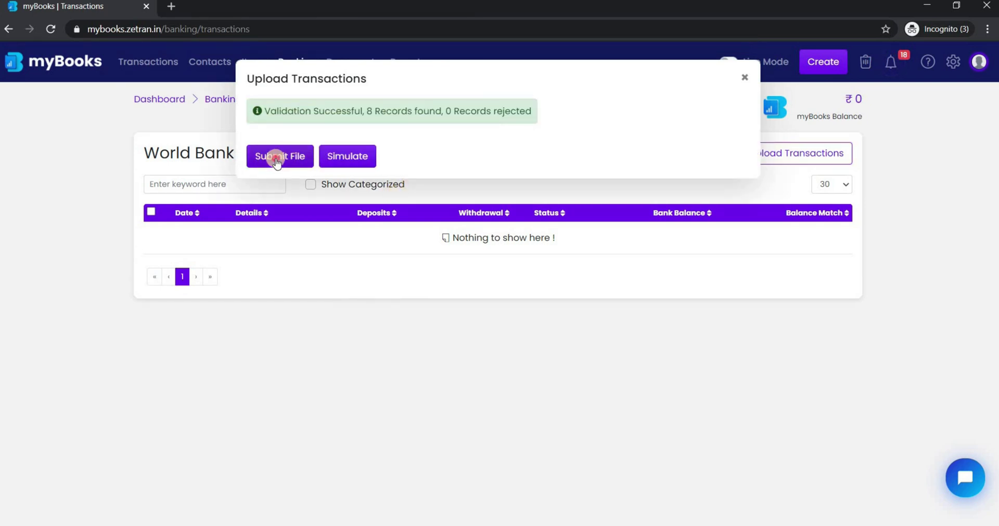
click(277, 160)
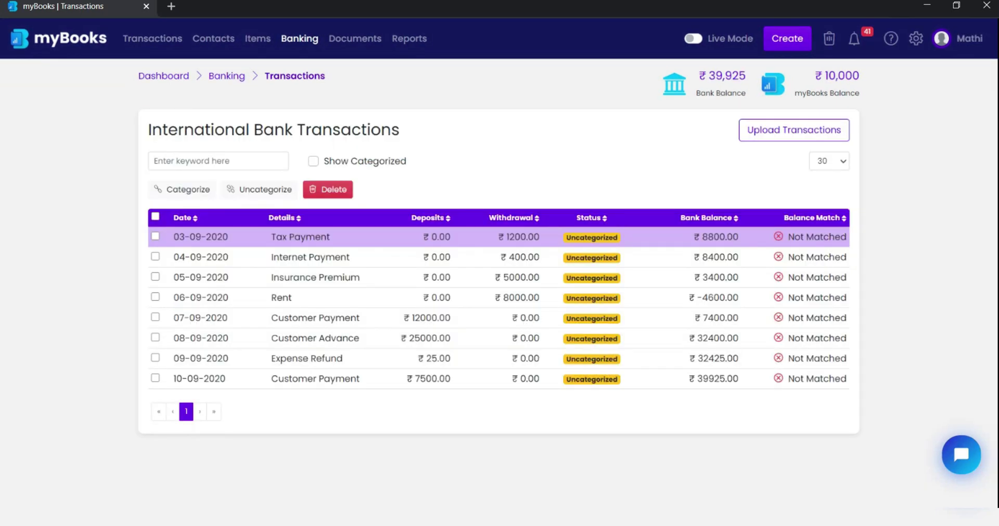
Categorise the ₹400 Internet Payment under 6050 - Computer and Internet and save.
click(310, 257)
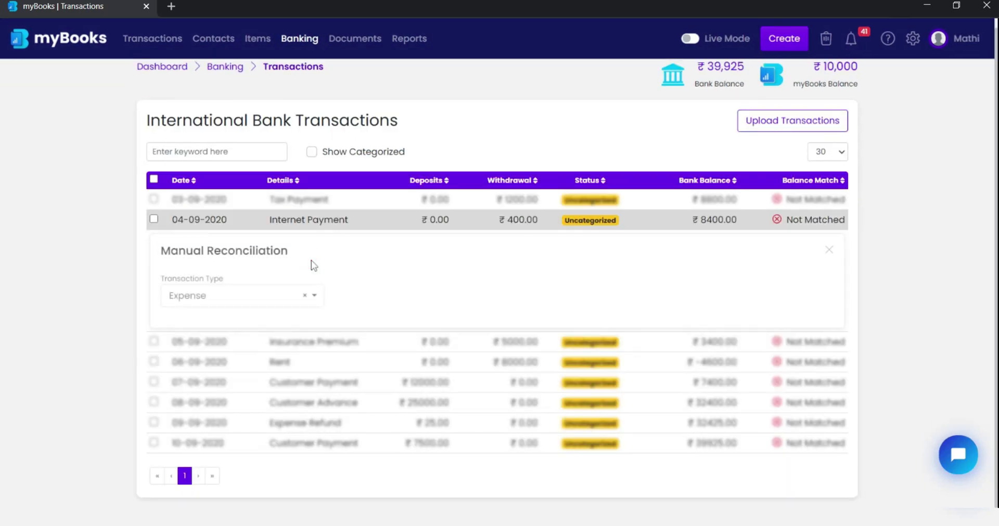
scroll(310, 263, down, 1)
click(407, 301)
text(Int)
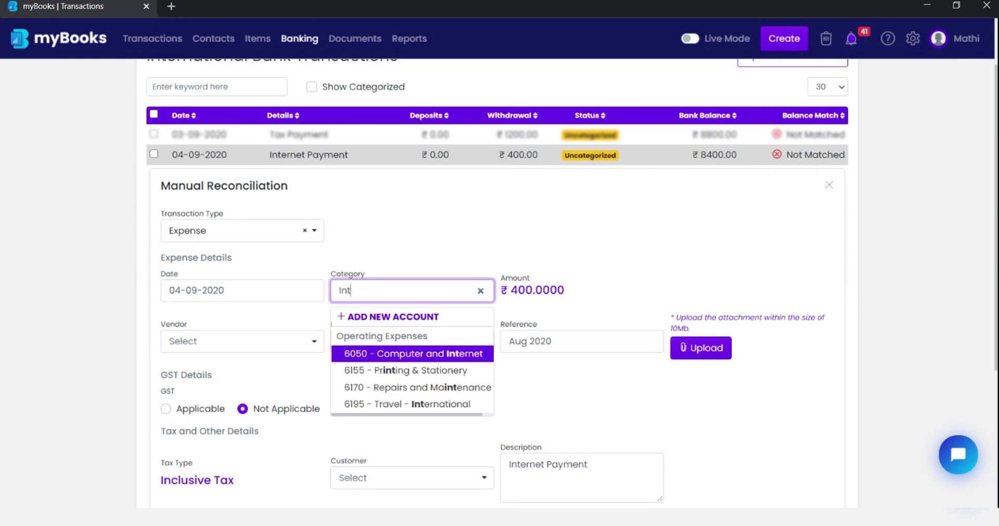
click(423, 355)
scroll(357, 348, down, 3)
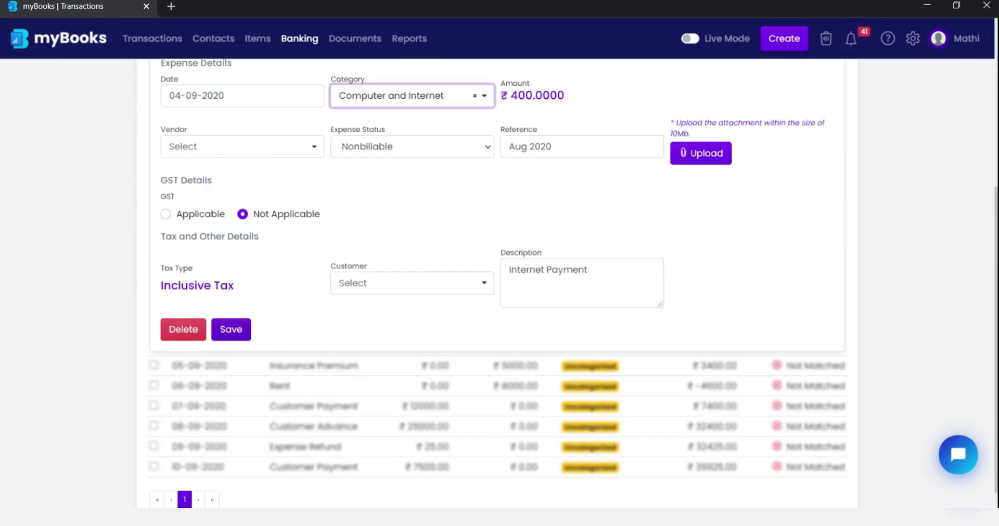
click(231, 329)
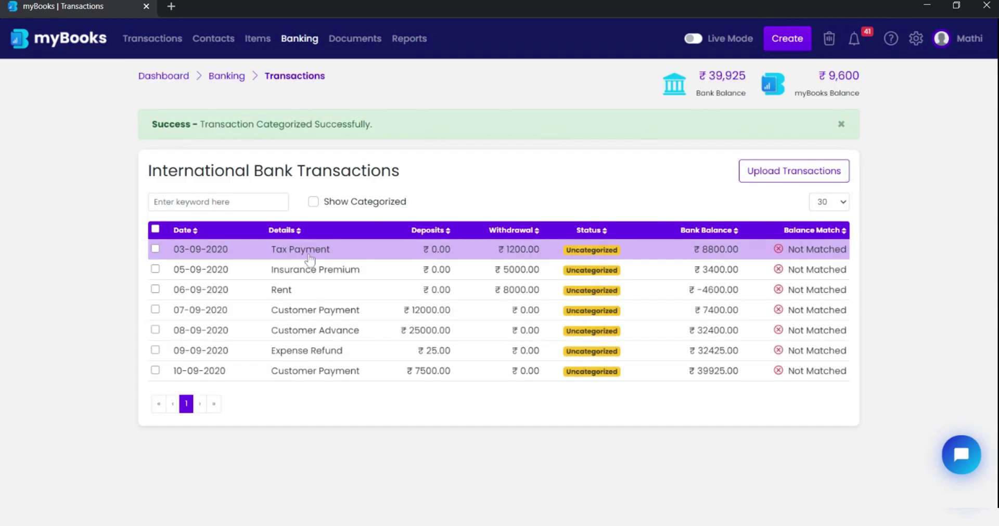
Set the ₹1200 Tax Payment's transaction type to Tax Payment, save, and show categorised transactions.
click(310, 259)
click(271, 87)
click(249, 196)
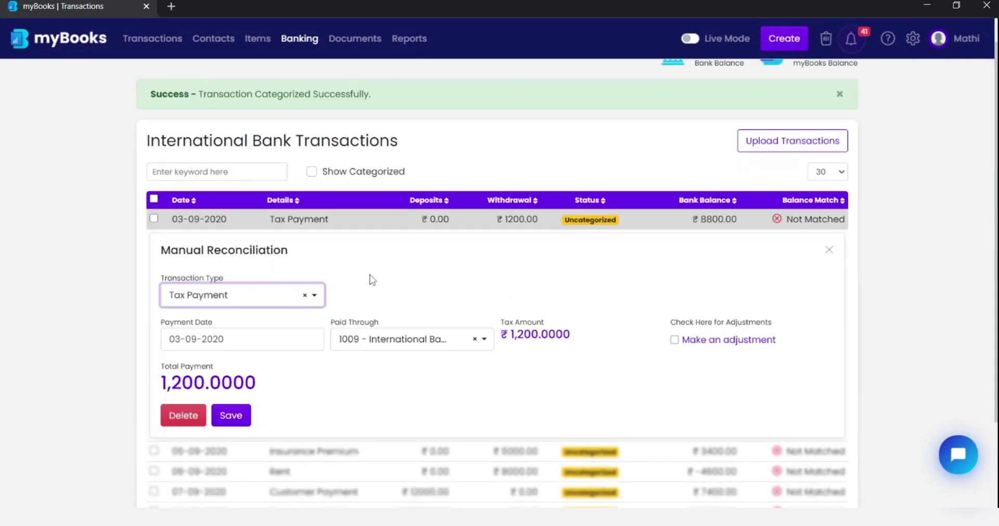
click(231, 417)
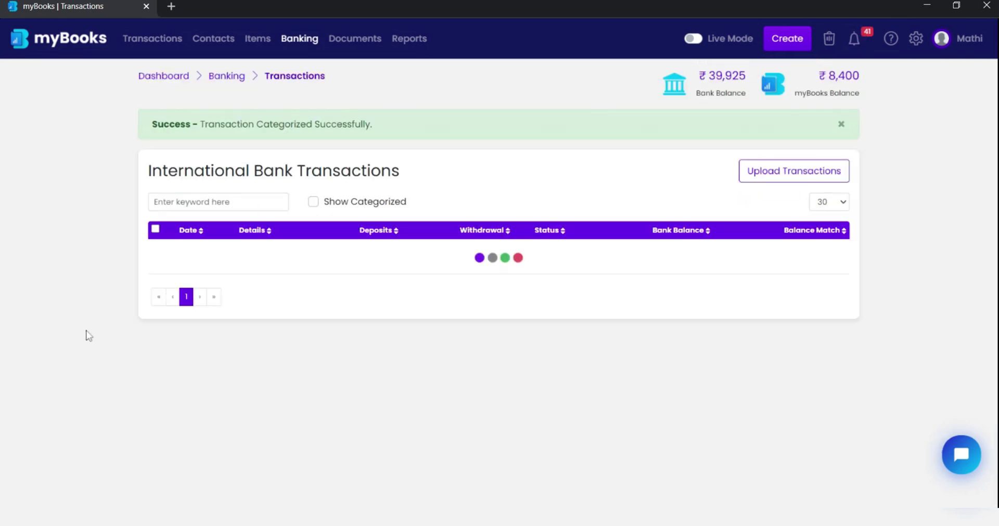
click(314, 203)
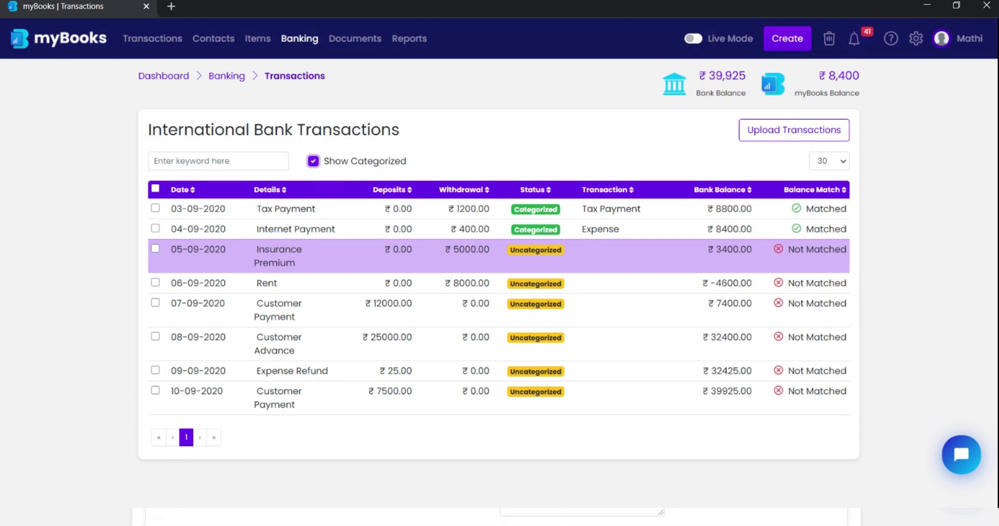
Reconcile the 09-09-2020 deposit as an Expense Refund to Postage & Courier Exp, and match Rent to its expense.
click(155, 249)
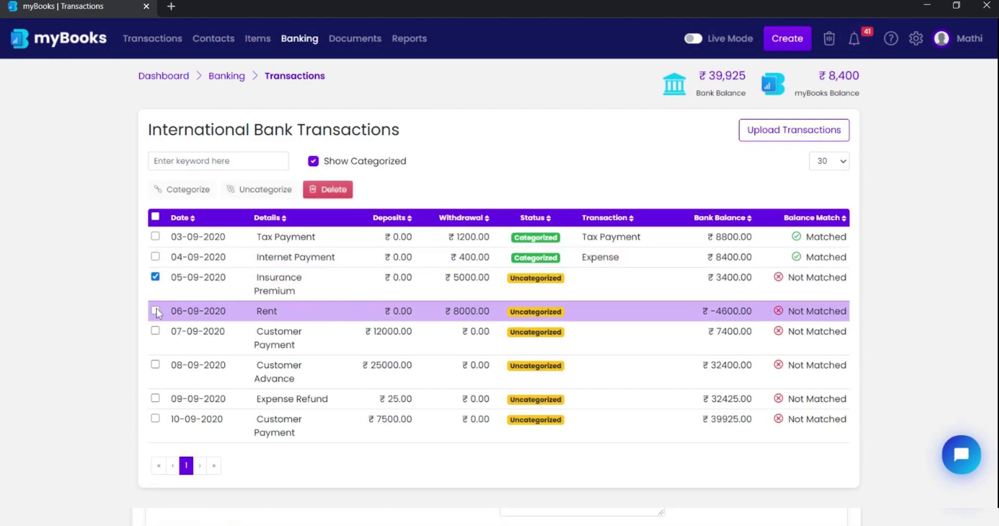
click(155, 310)
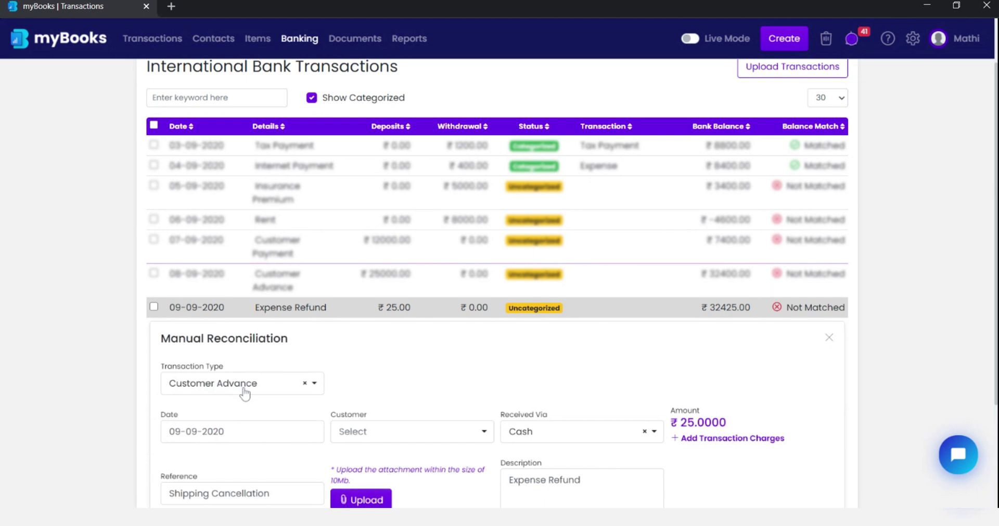
click(241, 390)
click(238, 324)
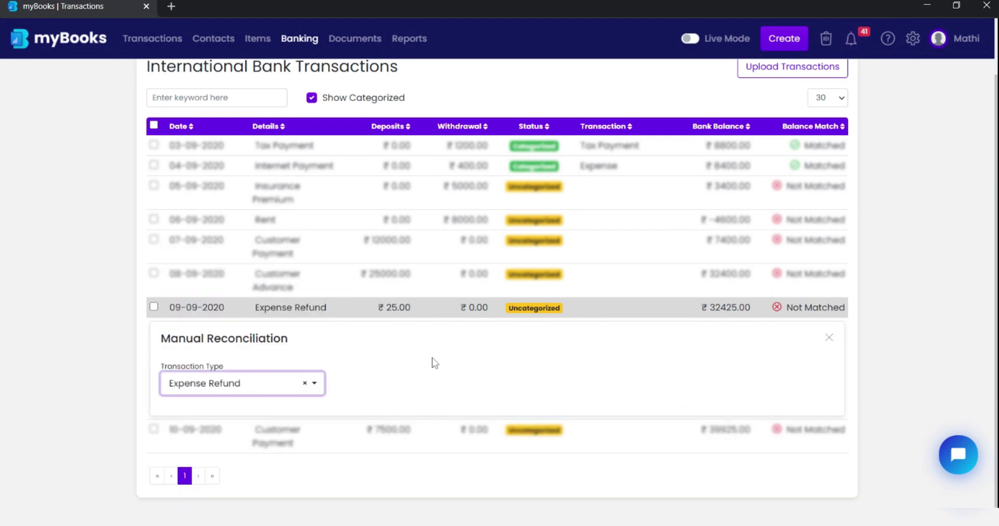
scroll(475, 350, down, 1)
click(470, 362)
text(POs)
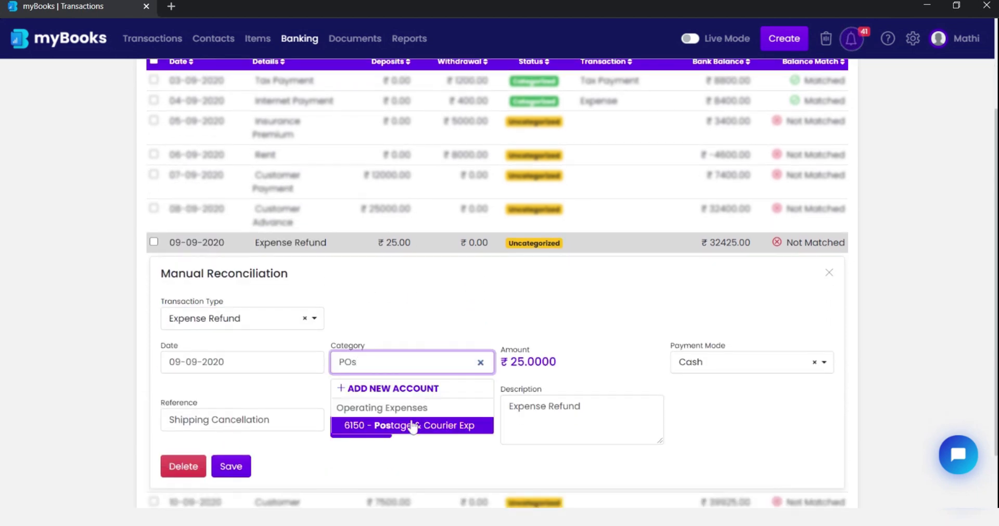
click(412, 426)
click(233, 468)
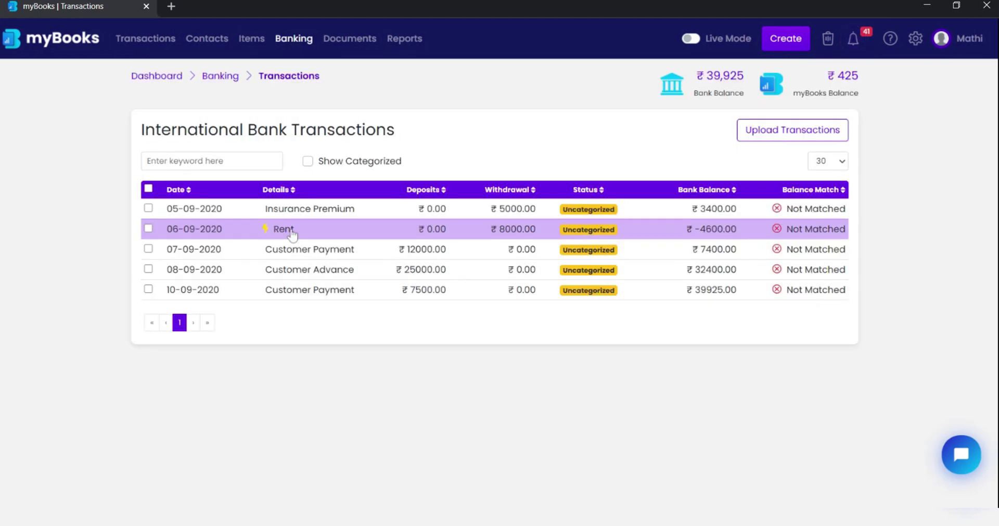
click(291, 234)
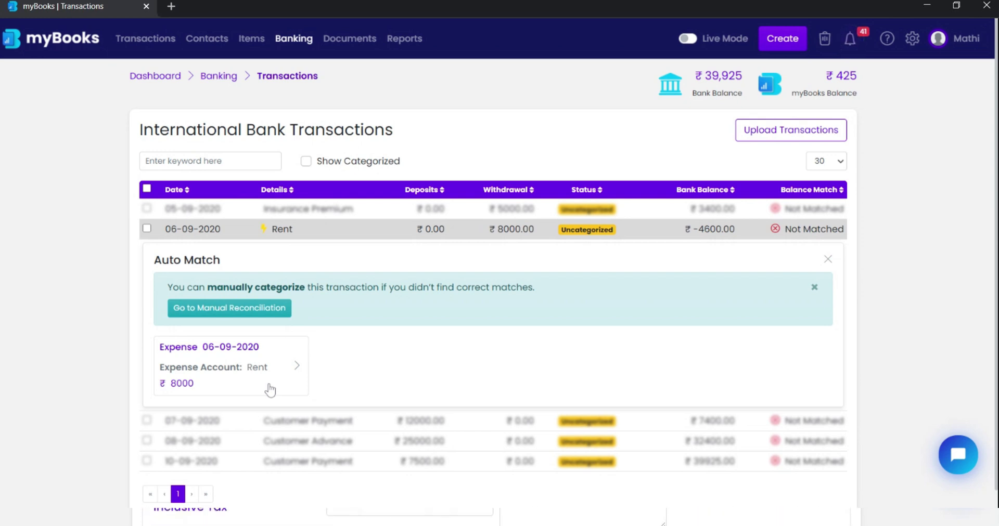
click(270, 359)
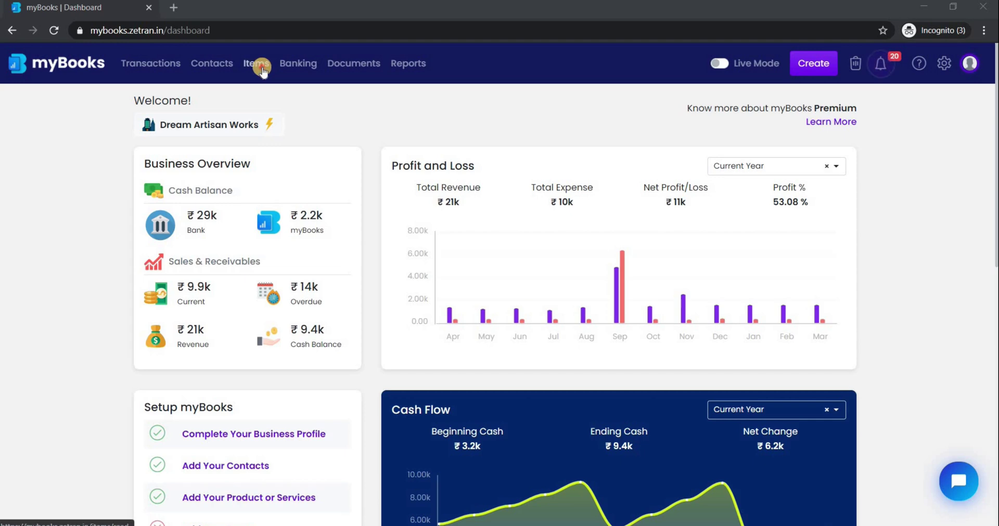
Start a new item 'New Item' with code New-101, rate 100 and unit PCS - PIECES.
click(258, 66)
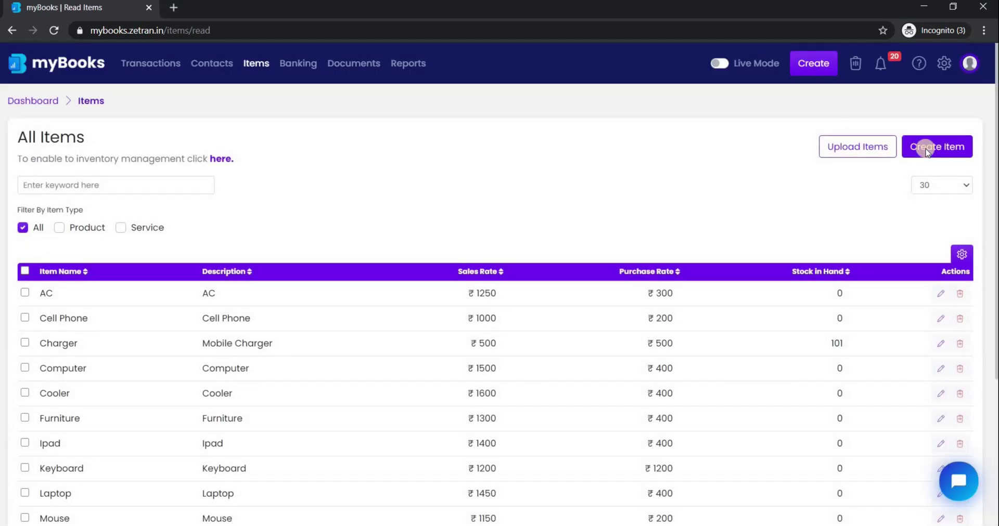
click(930, 149)
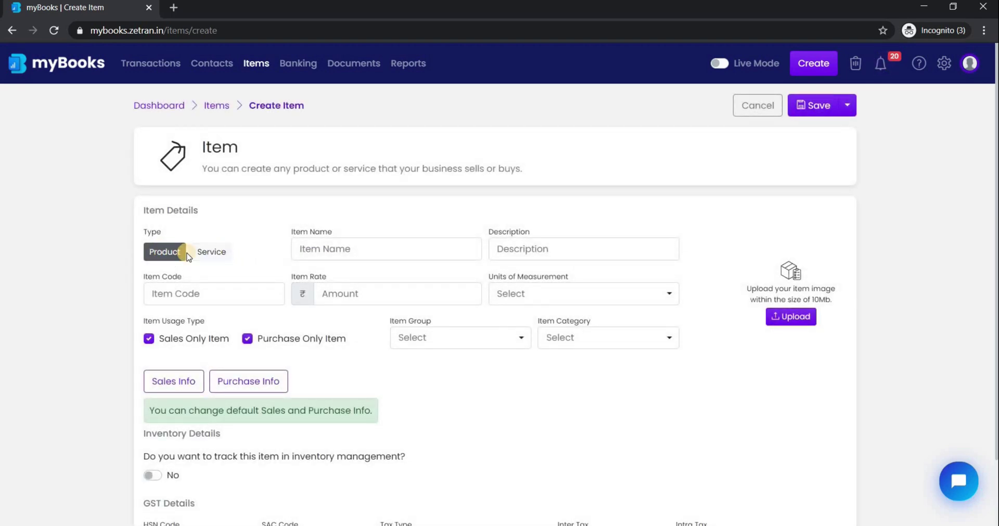
click(337, 250)
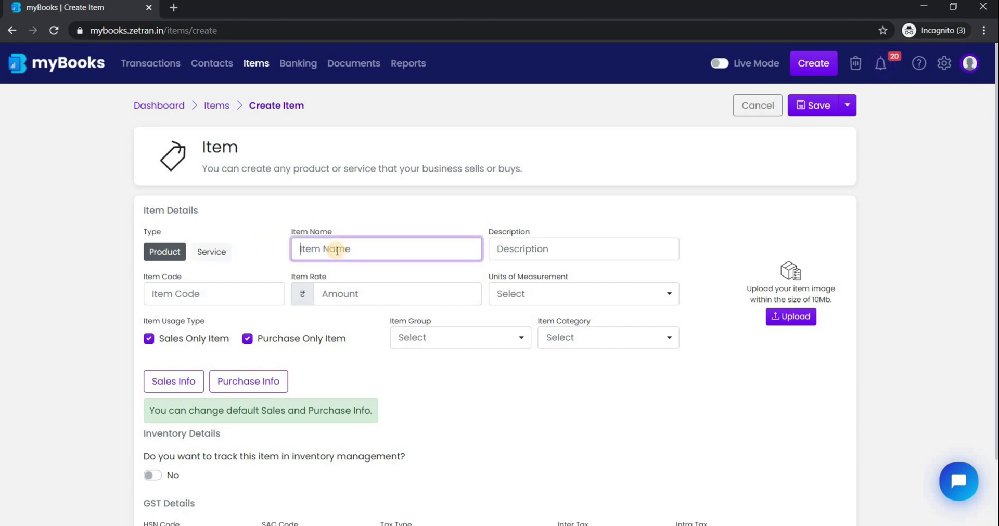
text(New Item)
key(Tab)
text(New Item)
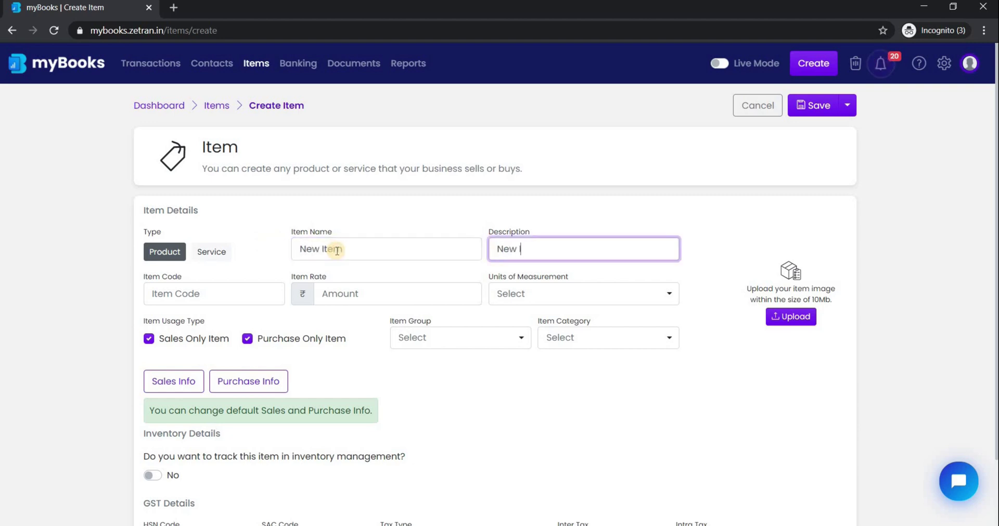
key(Tab)
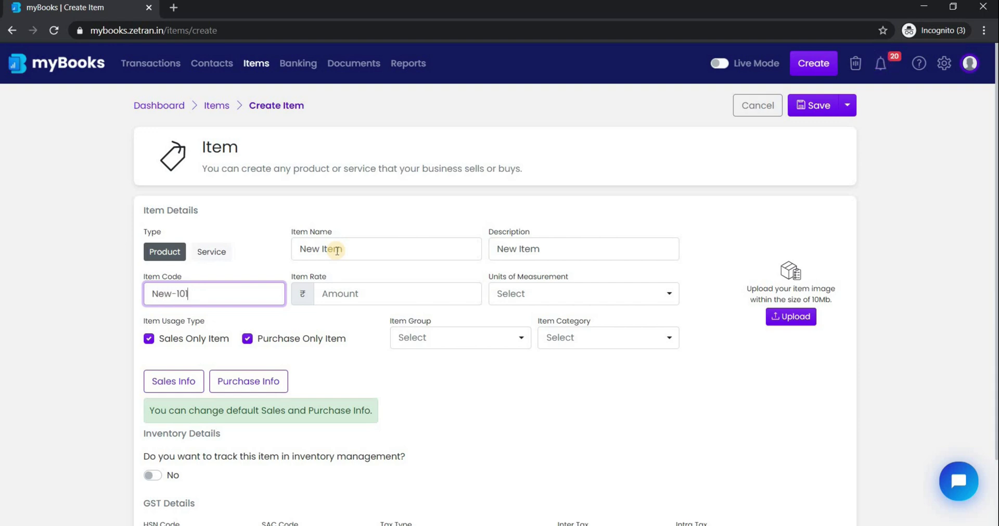
click(337, 295)
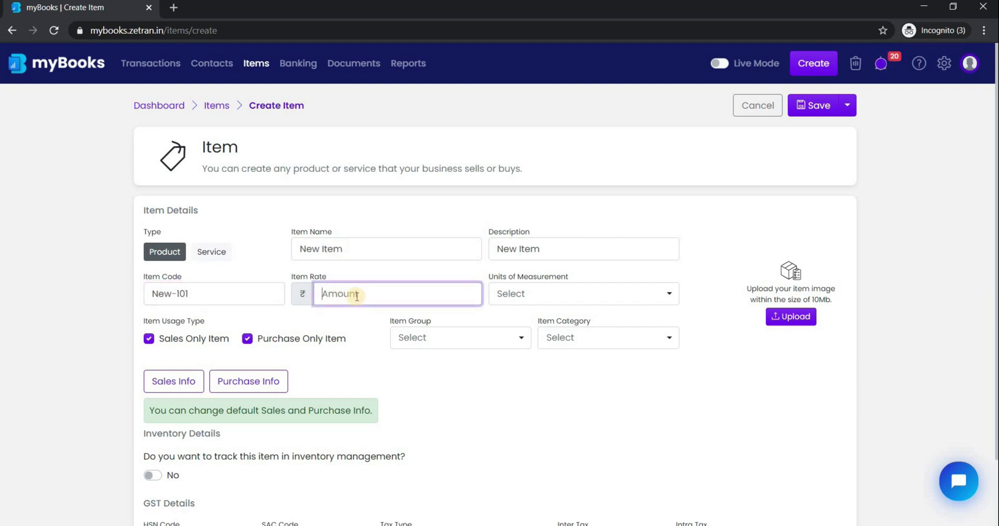
key(Tab)
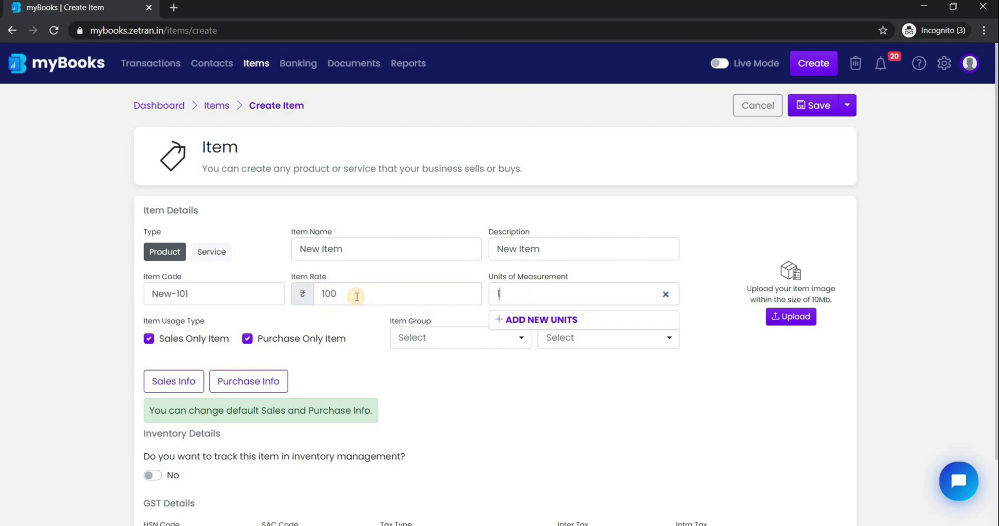
text(pi)
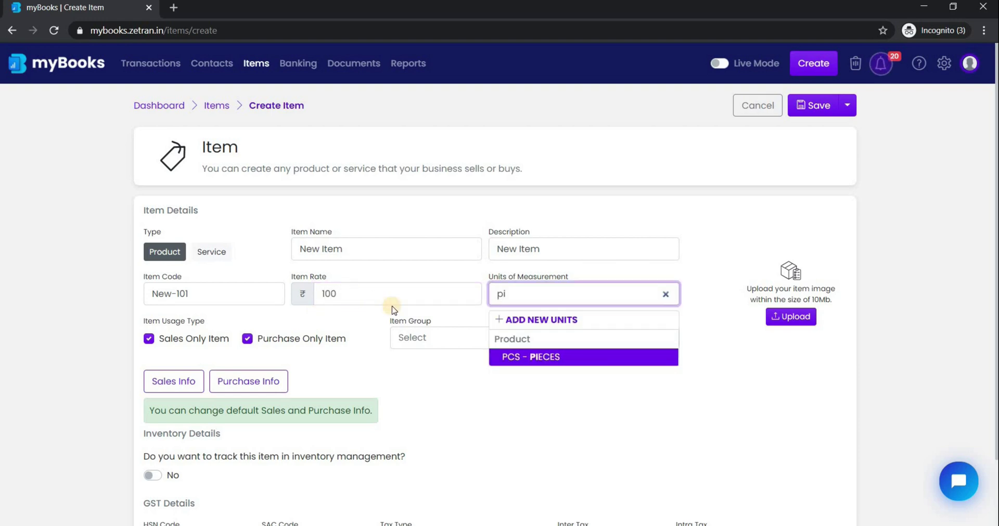
key(Return)
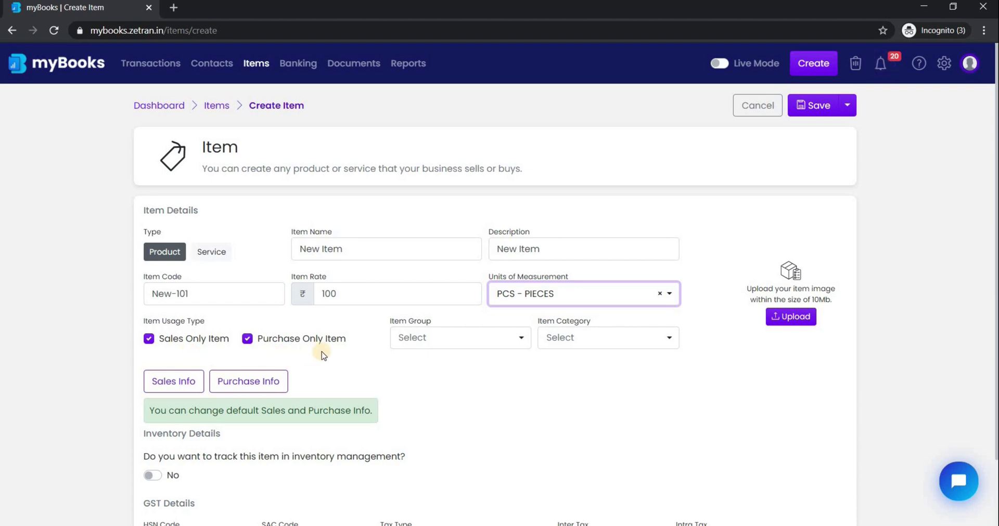
Enable inventory tracking with opening stock 100 at 100 each and reorder quantity 100, then save.
click(516, 348)
click(601, 335)
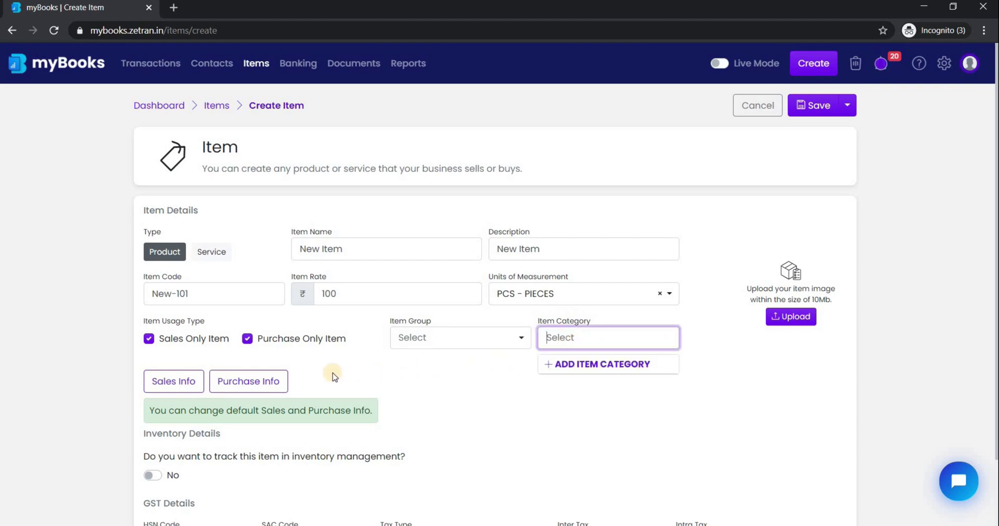
scroll(334, 377, down, 1)
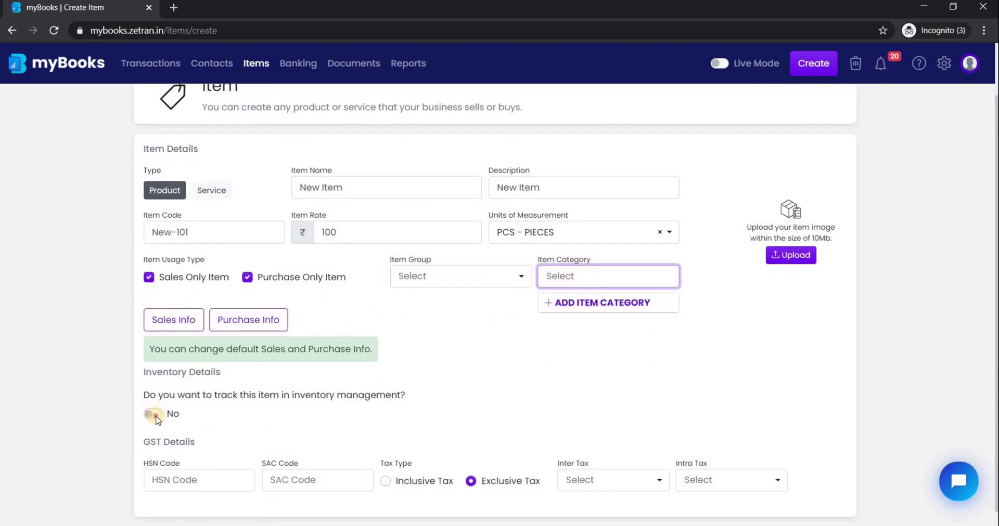
click(154, 415)
scroll(308, 411, down, 1)
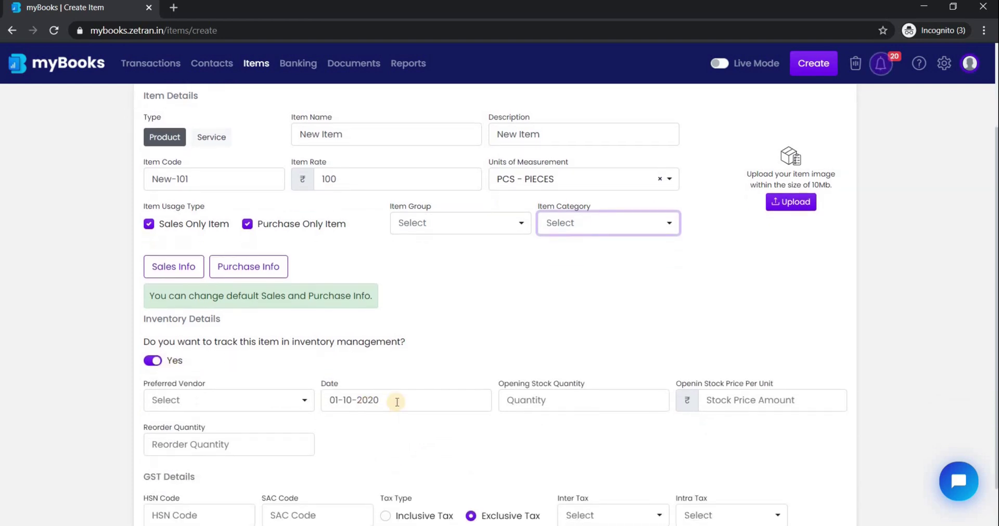
click(526, 401)
text(100)
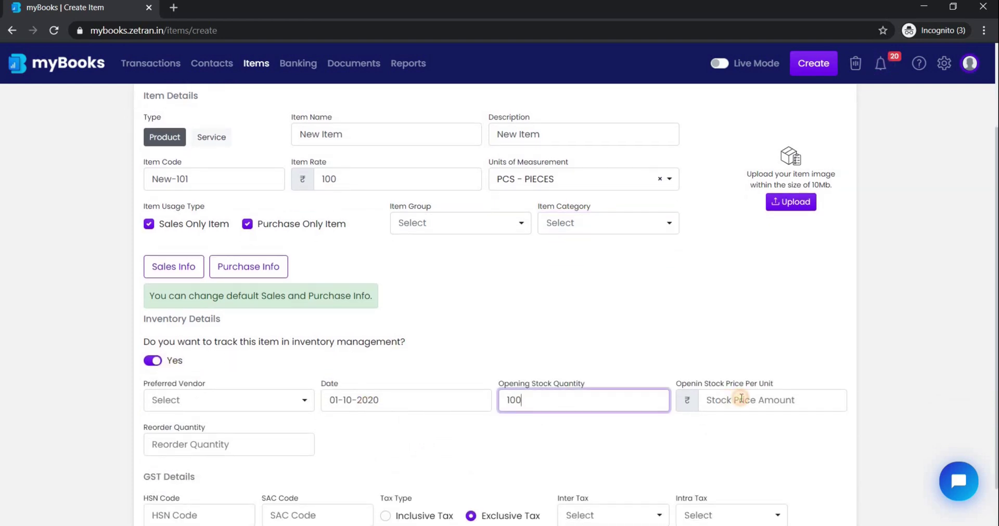
click(742, 399)
text(100)
click(198, 447)
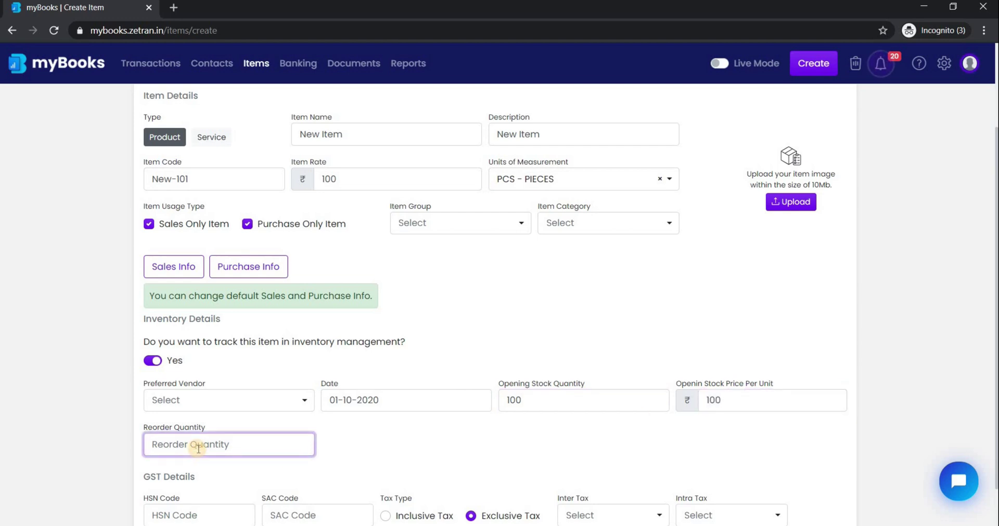
text(100)
scroll(302, 445, down, 1)
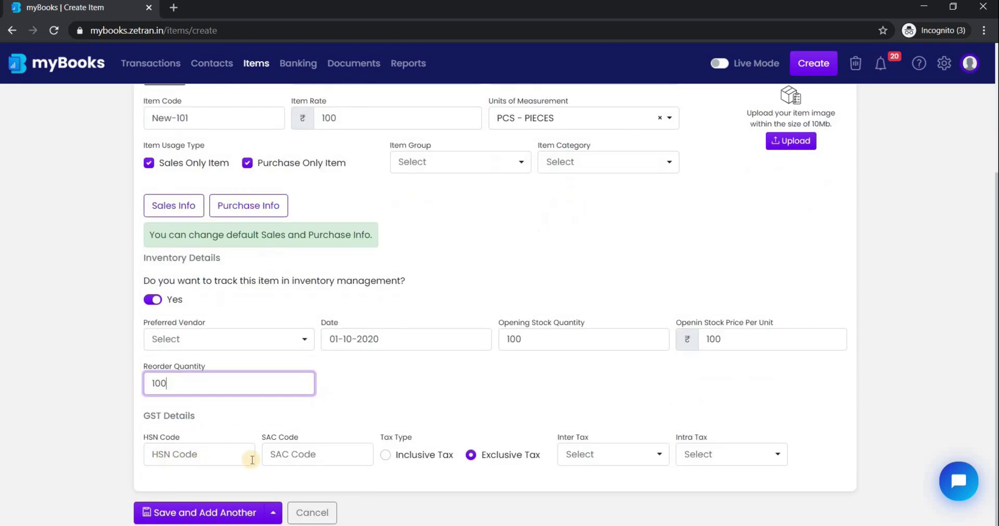
scroll(721, 254, up, 3)
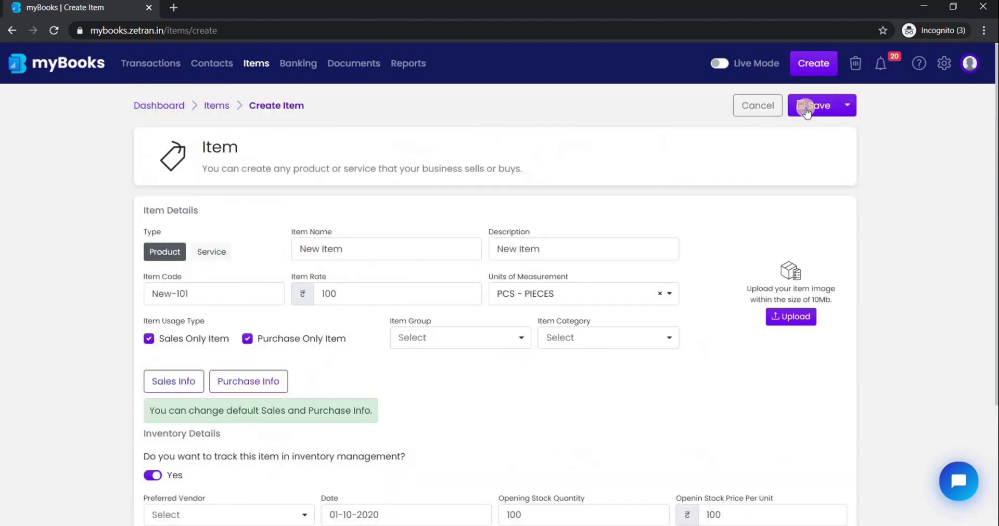
click(805, 106)
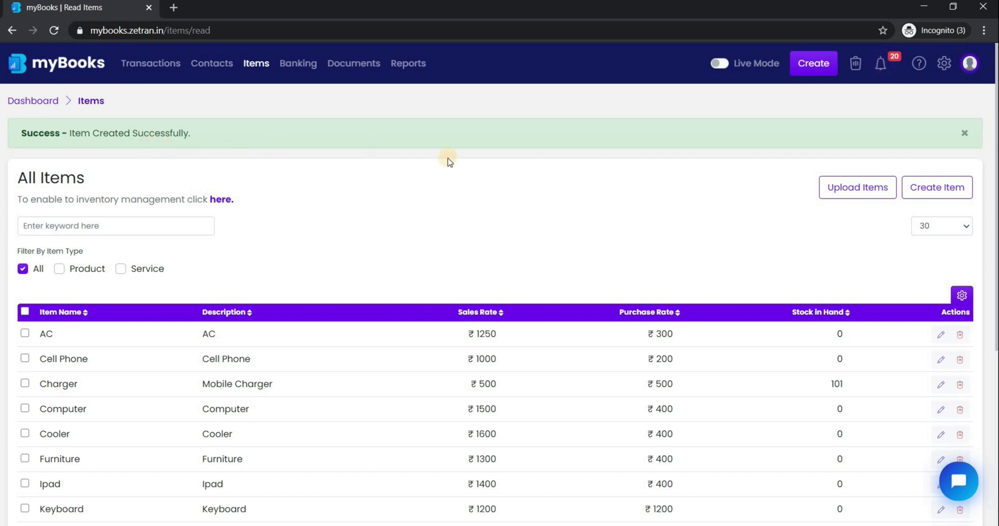
Start a new invoice for the customer with New Item on the first line.
click(818, 65)
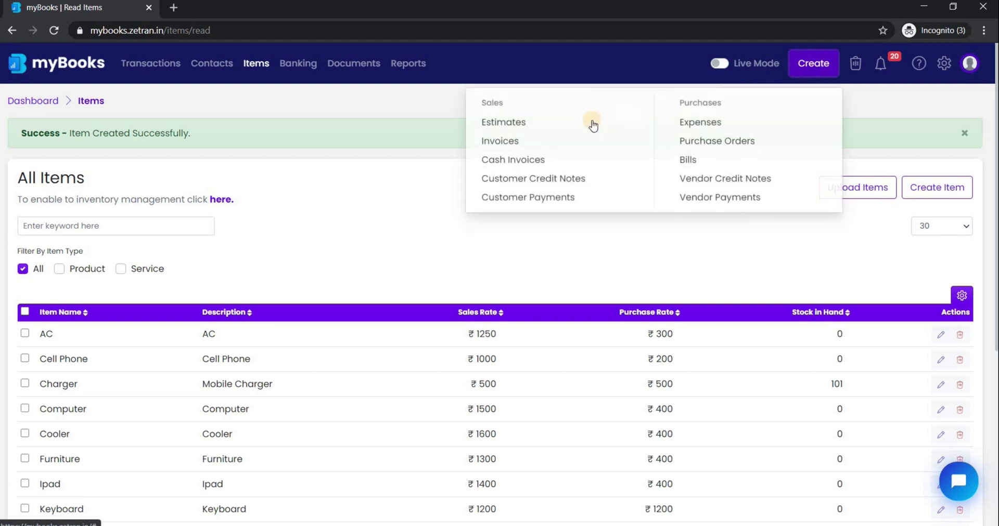
click(517, 144)
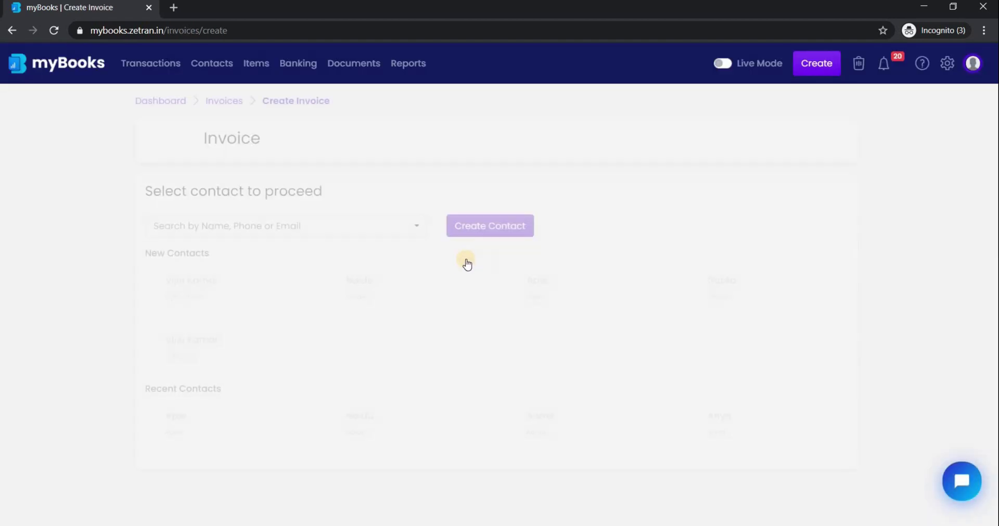
click(564, 315)
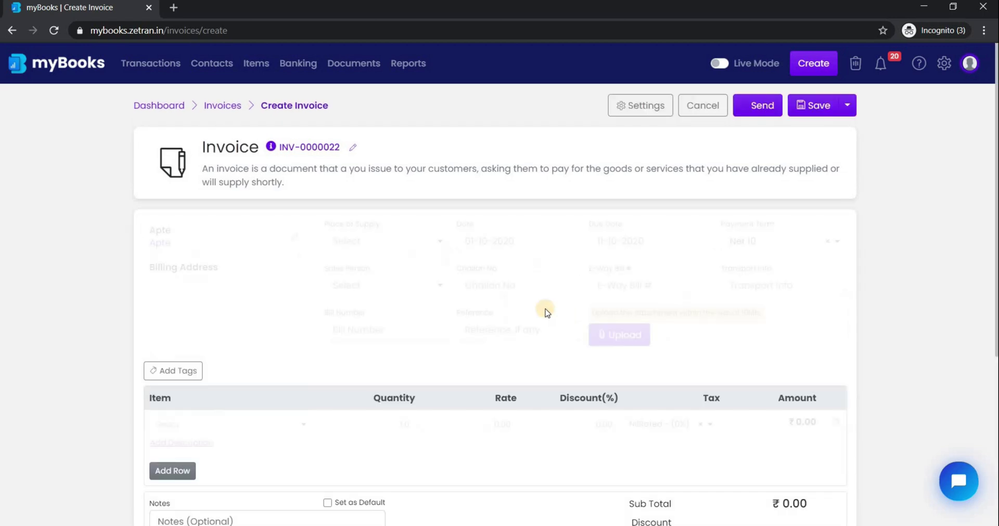
click(201, 425)
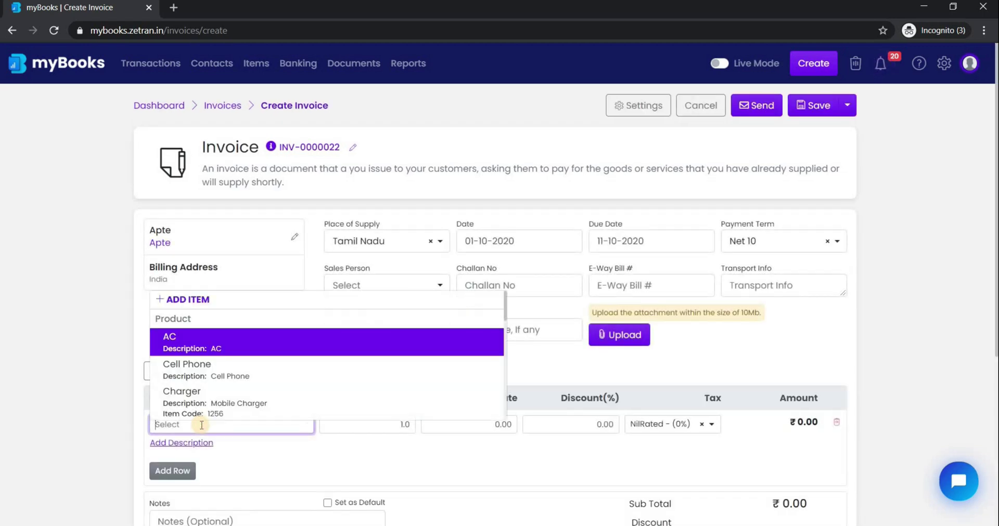
text(new)
click(241, 498)
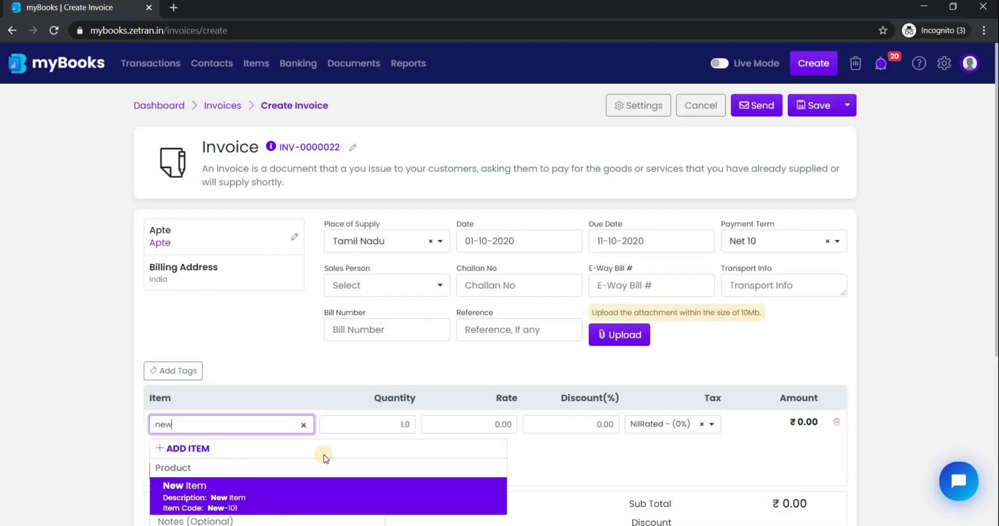
Set the line quantity to 10 PCS and save the ₹1,000 invoice.
click(377, 423)
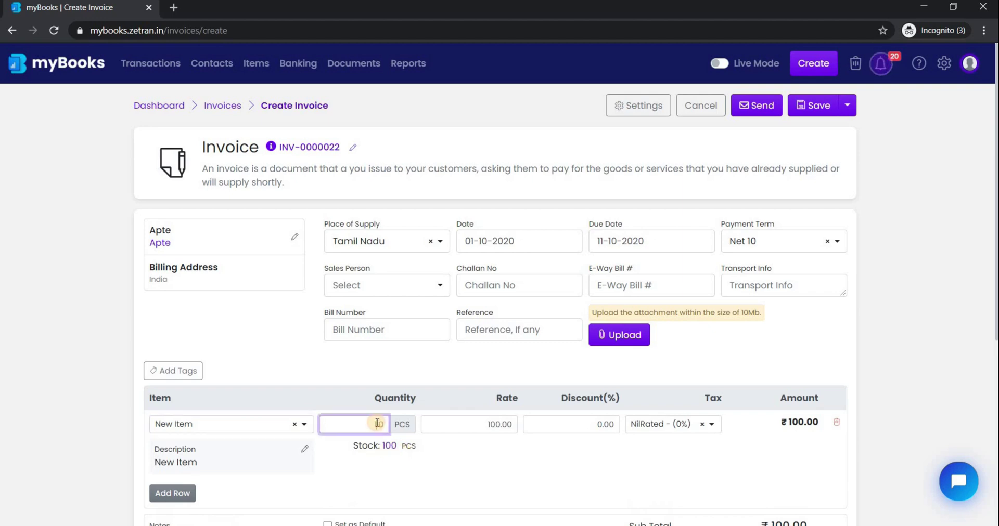
text(0)
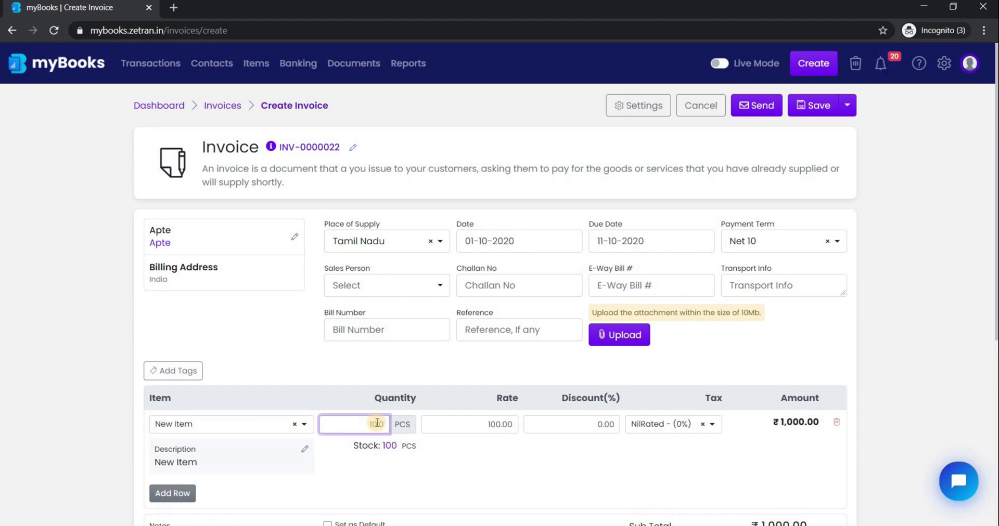
scroll(377, 423, down, 1)
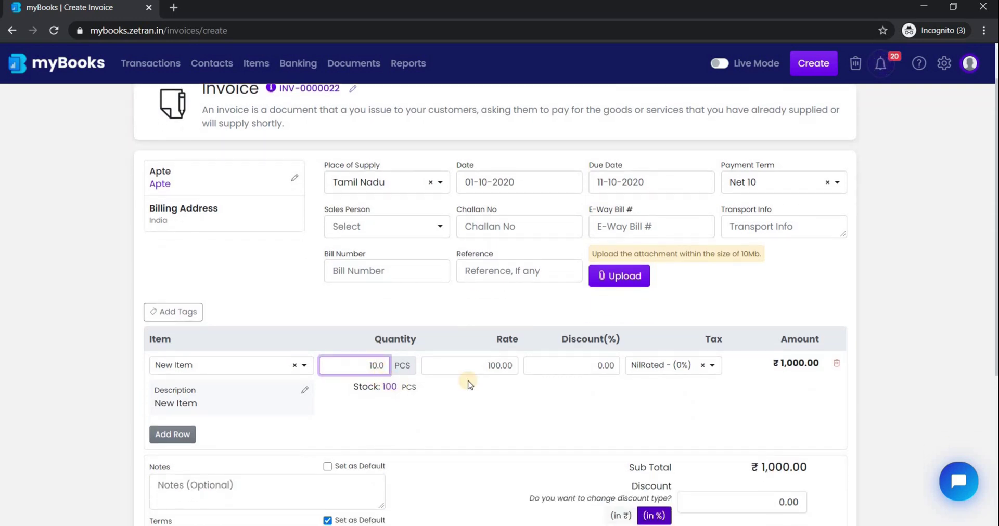
scroll(563, 339, down, 1)
scroll(834, 156, up, 2)
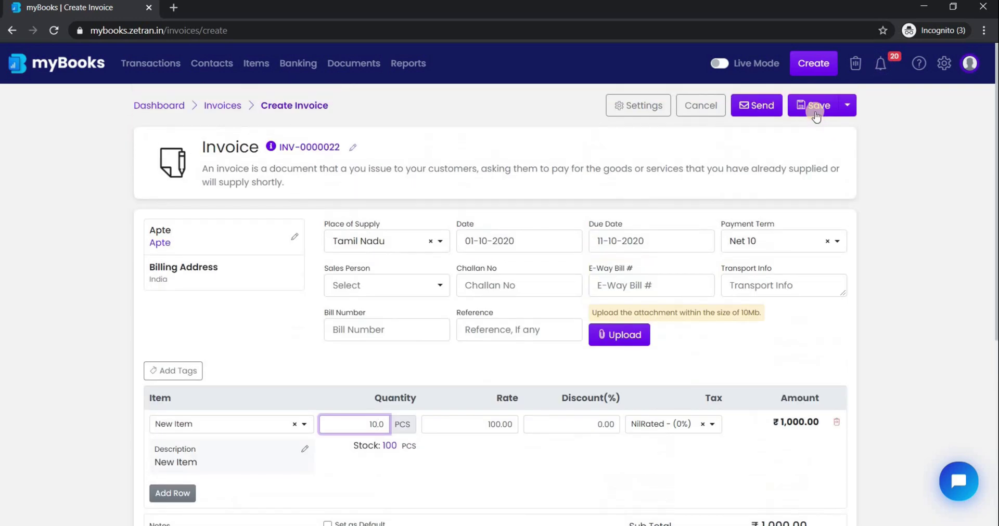
click(814, 111)
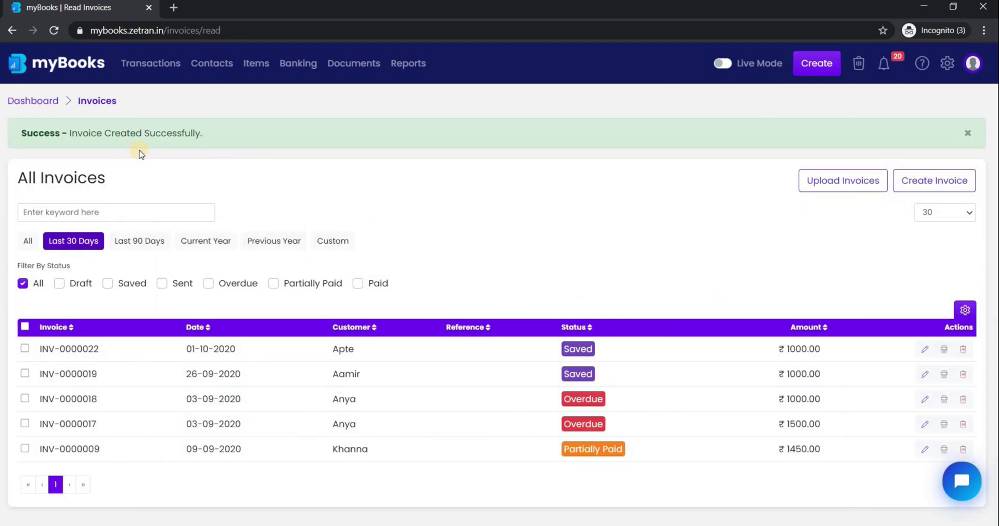
Start a new bill for the vendor with New Item on the first line.
click(817, 69)
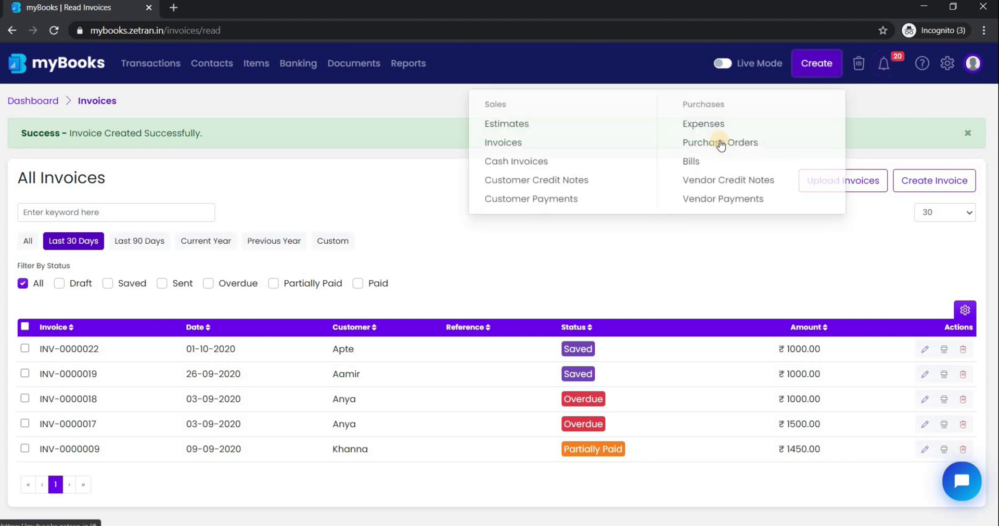
click(697, 159)
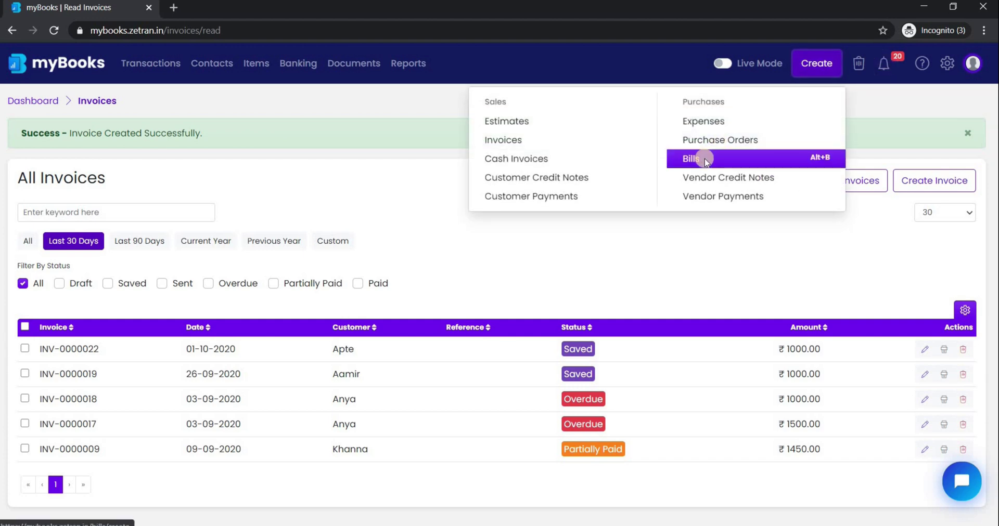
click(575, 308)
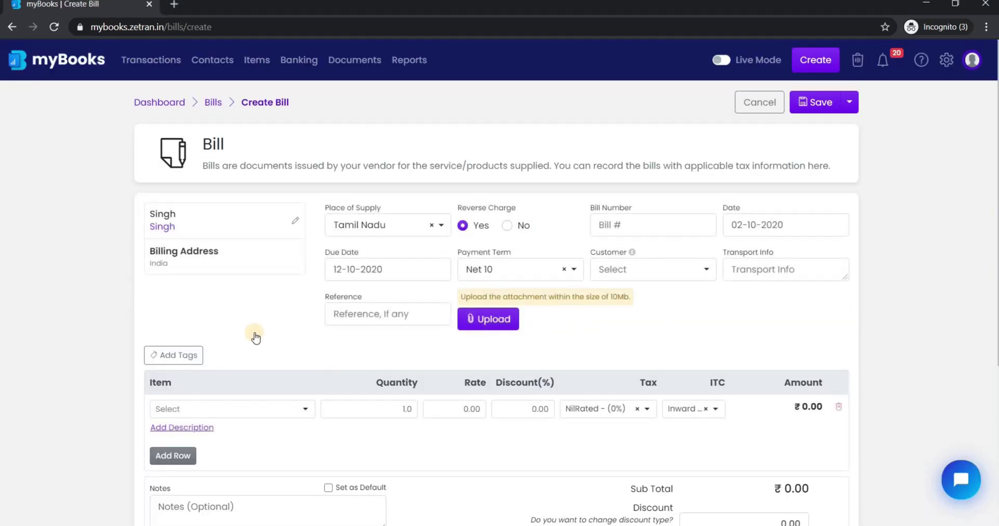
scroll(252, 335, down, 2)
click(252, 327)
text(new)
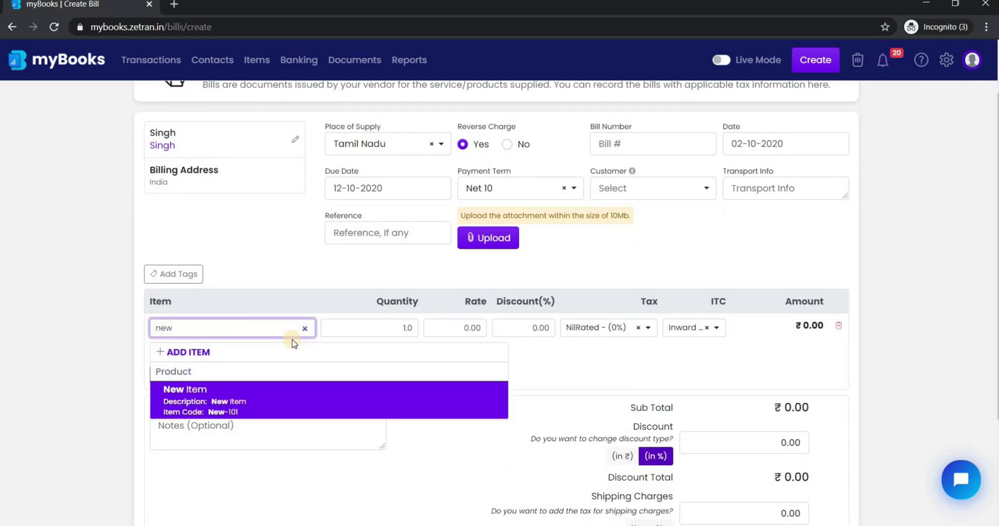
key(Return)
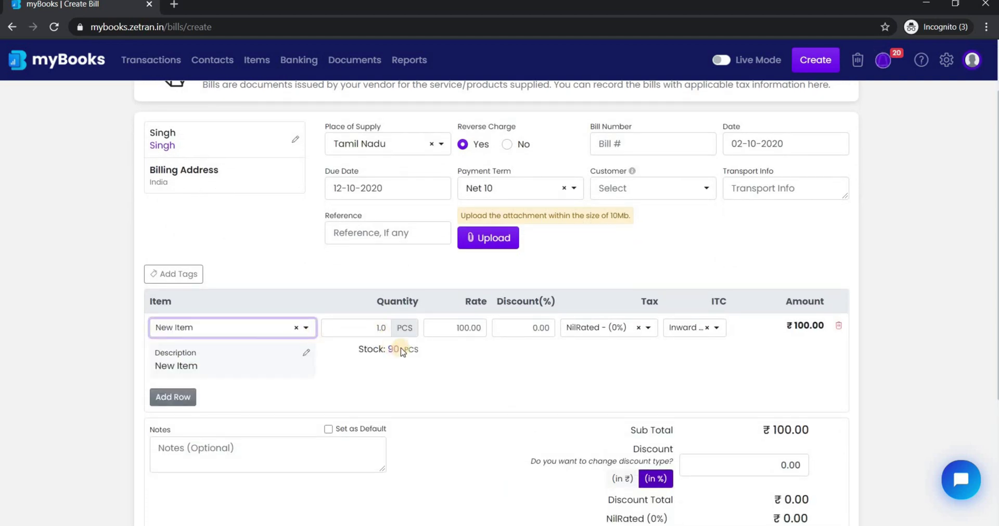
Set the bill line quantity to 5.0 PCS and save the ₹500 bill.
click(381, 328)
click(380, 327)
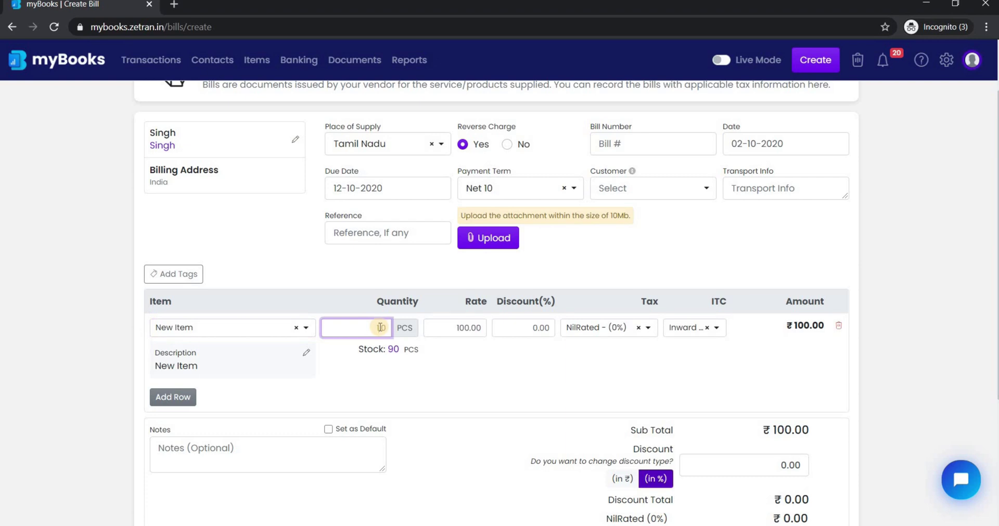
text(5.0)
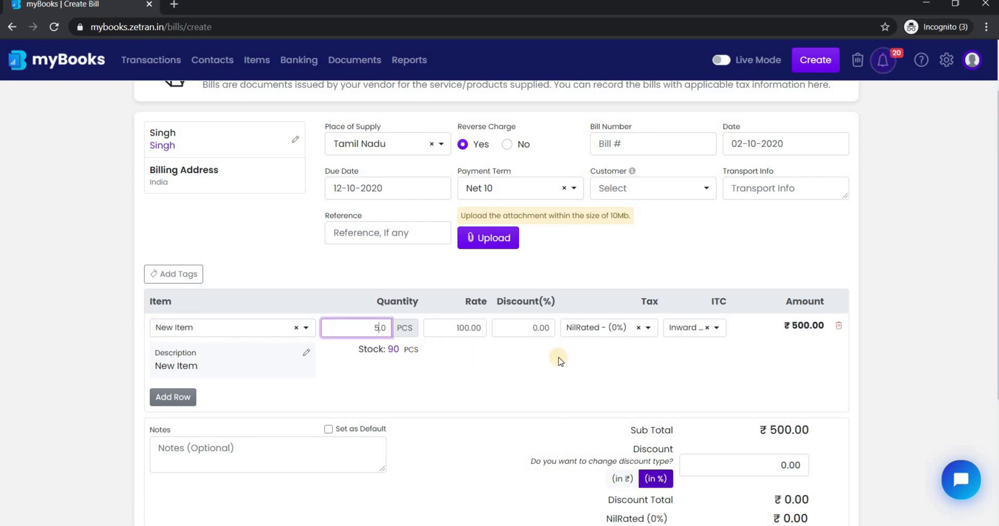
scroll(555, 356, down, 4)
scroll(697, 200, up, 6)
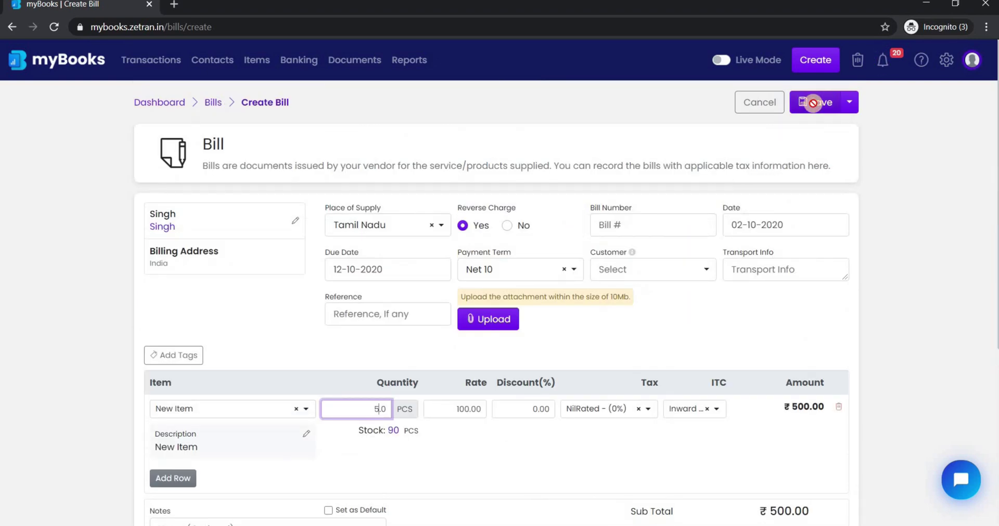
click(812, 102)
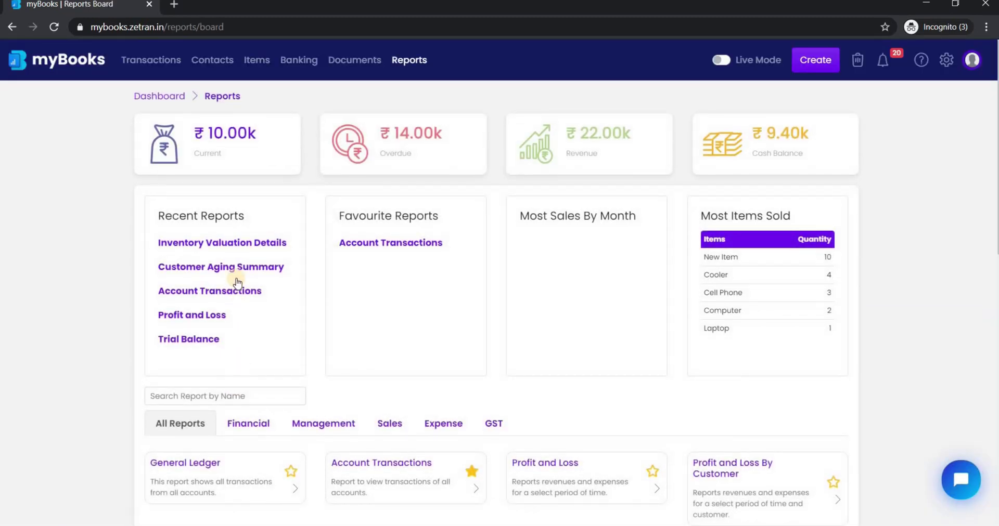
Find the Inventory Valuation Summary report via 'Inve' and run it for Current Year.
scroll(238, 282, down, 3)
click(236, 268)
text(In)
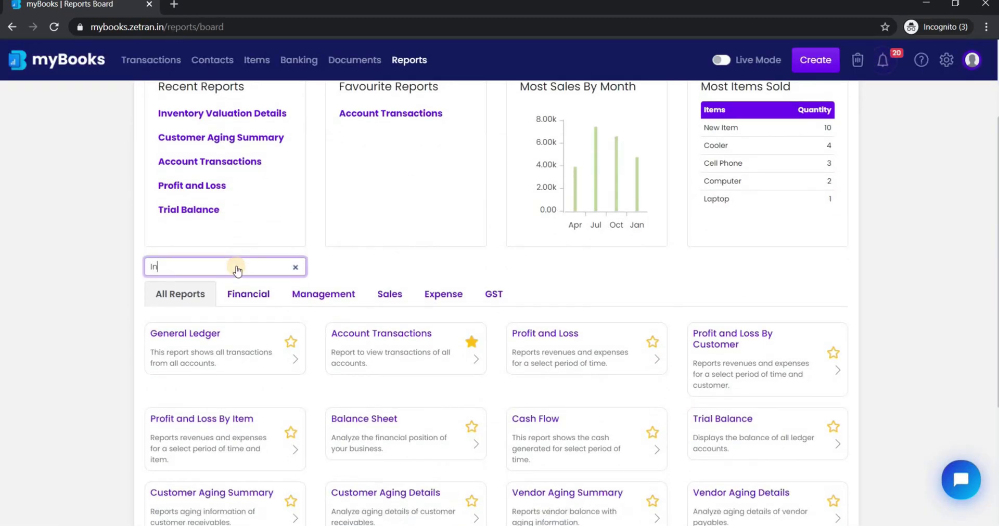
text(ve)
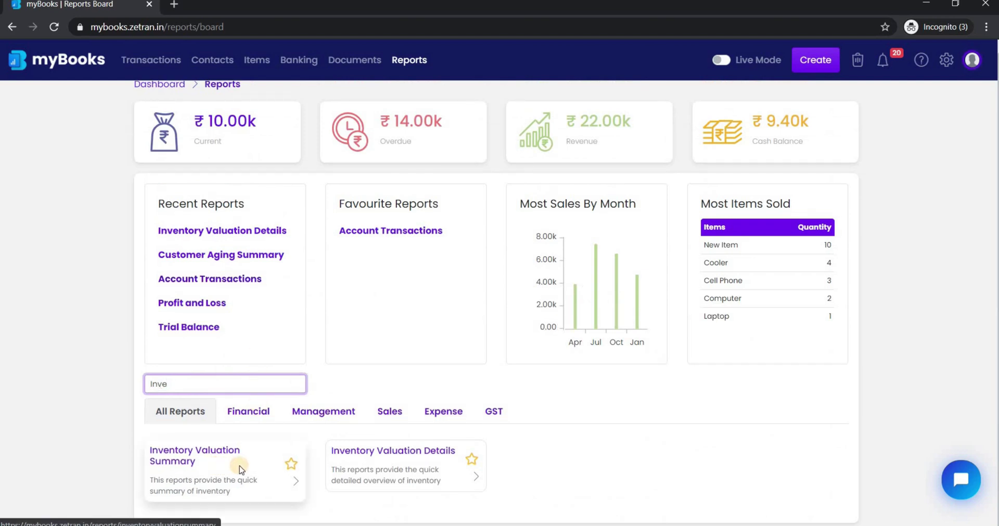
click(240, 468)
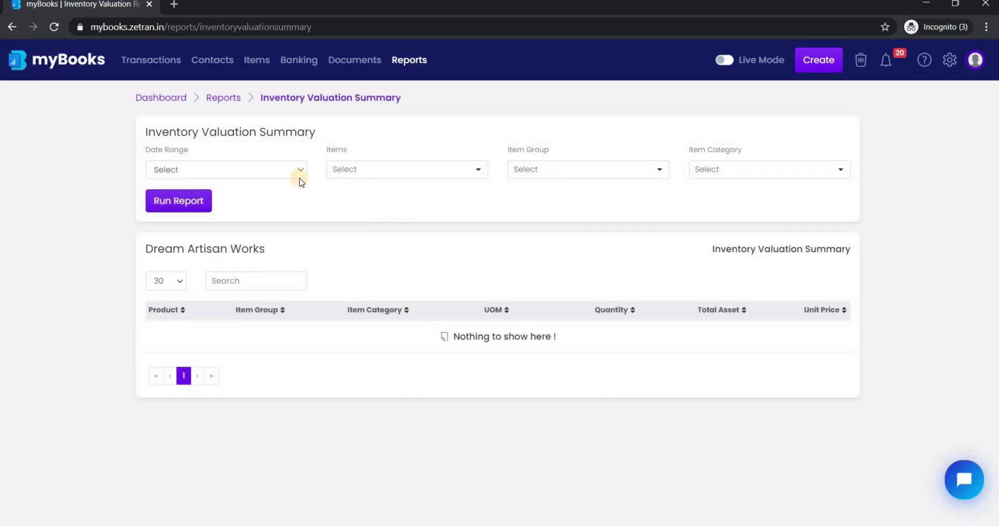
click(265, 172)
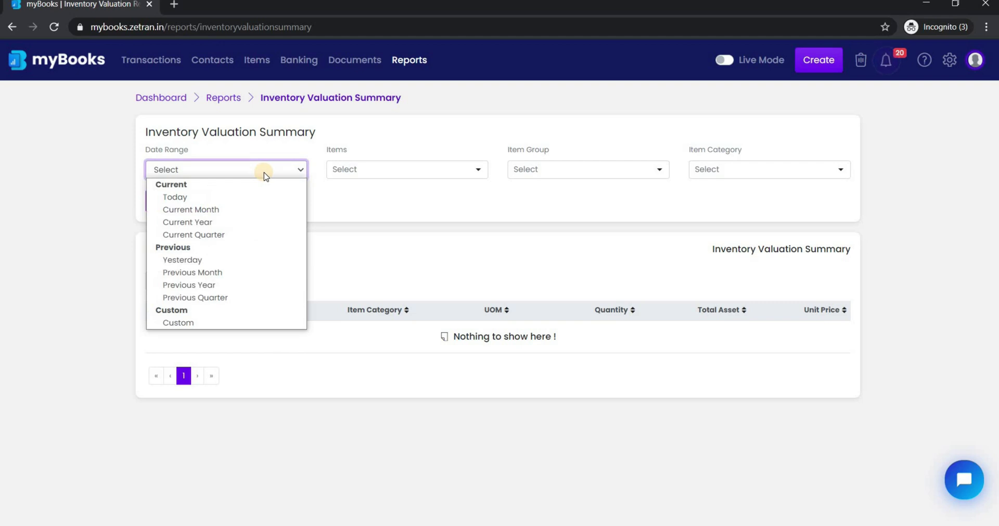
click(234, 223)
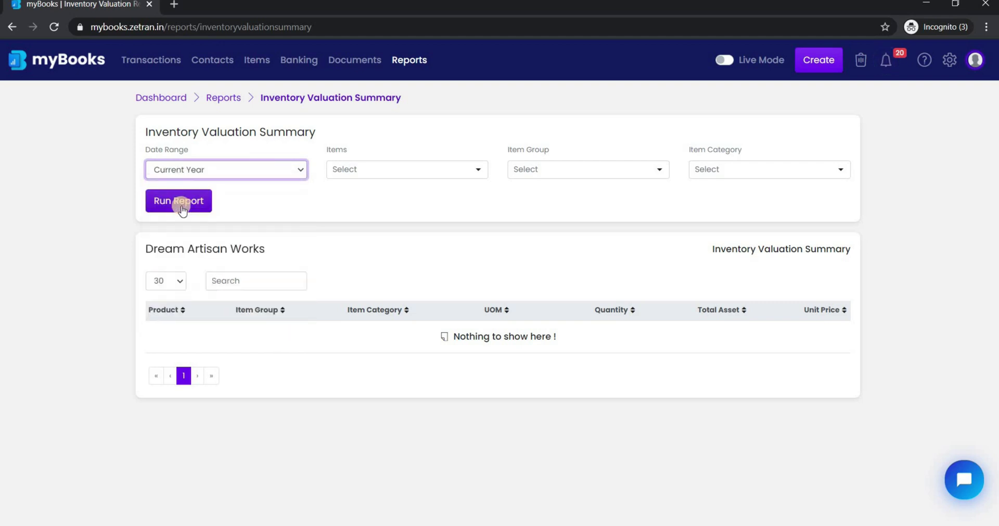
click(180, 205)
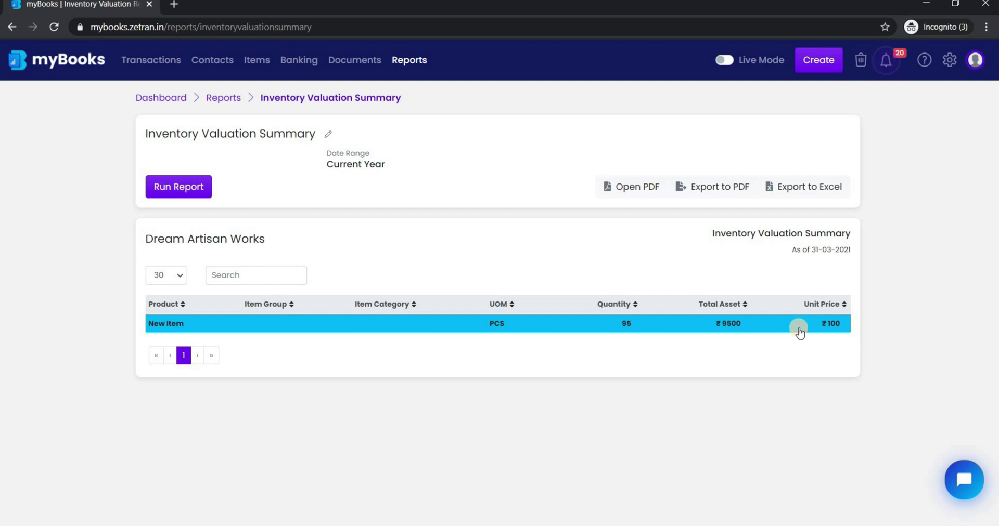
Run the Inventory Valuation Details report and expand New Item's stock transactions.
click(210, 97)
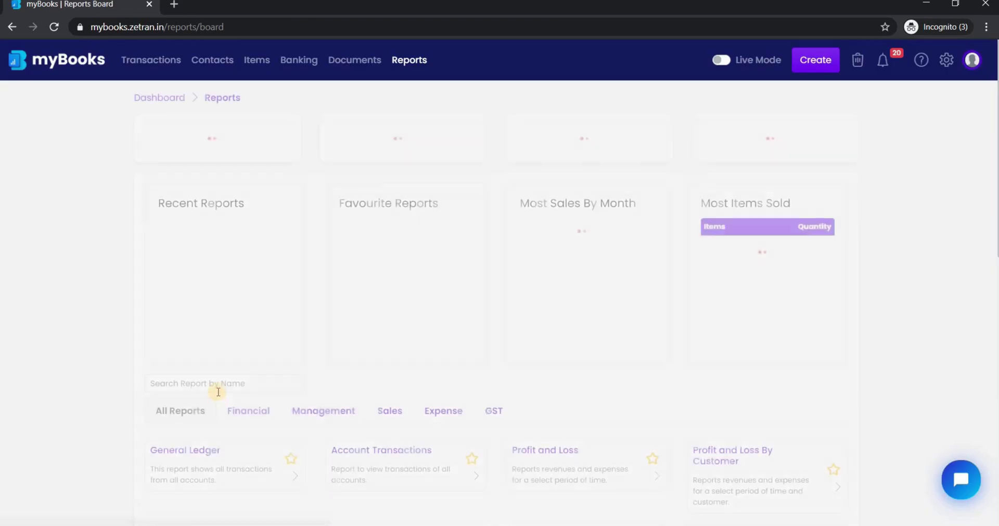
click(218, 387)
text(inve)
click(410, 471)
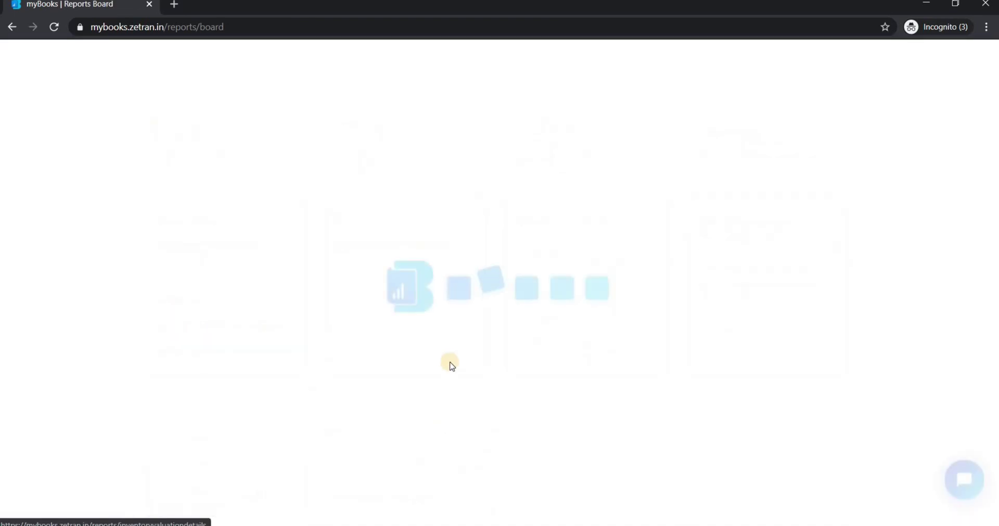
click(188, 186)
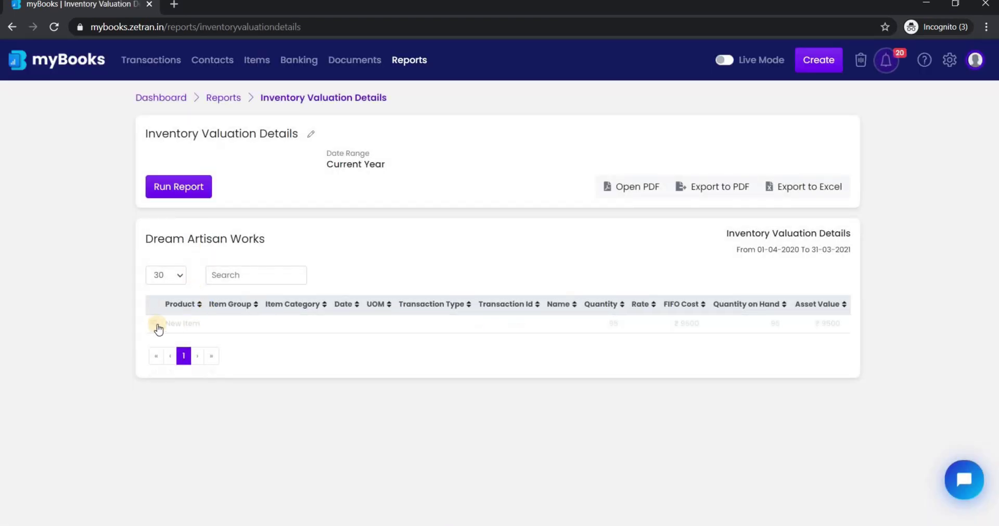
click(156, 324)
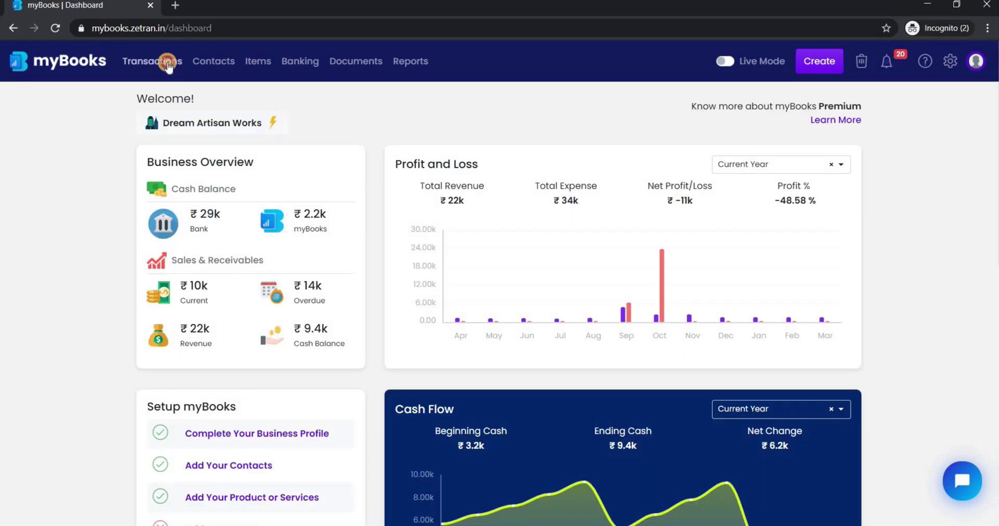
Go to Inventory Adjustments and begin creating a new adjustment.
click(168, 63)
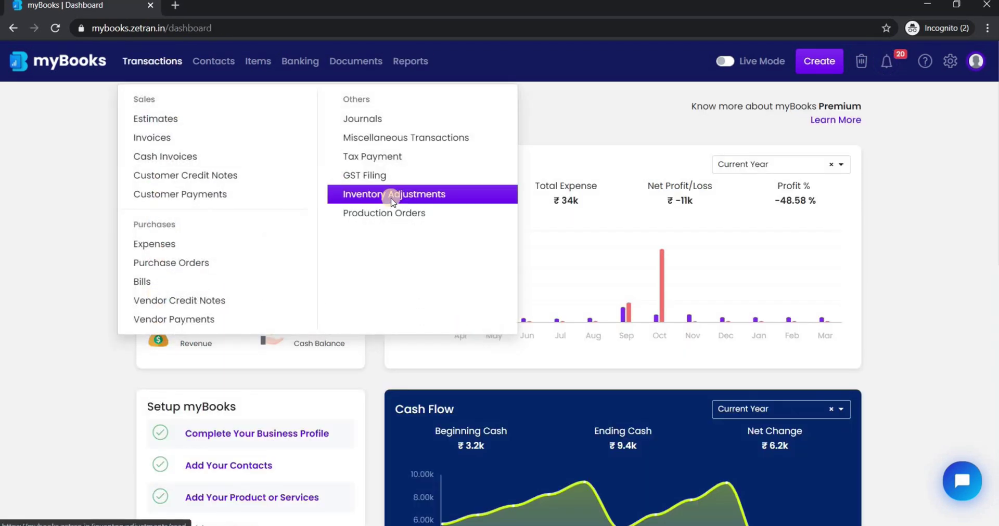
click(391, 195)
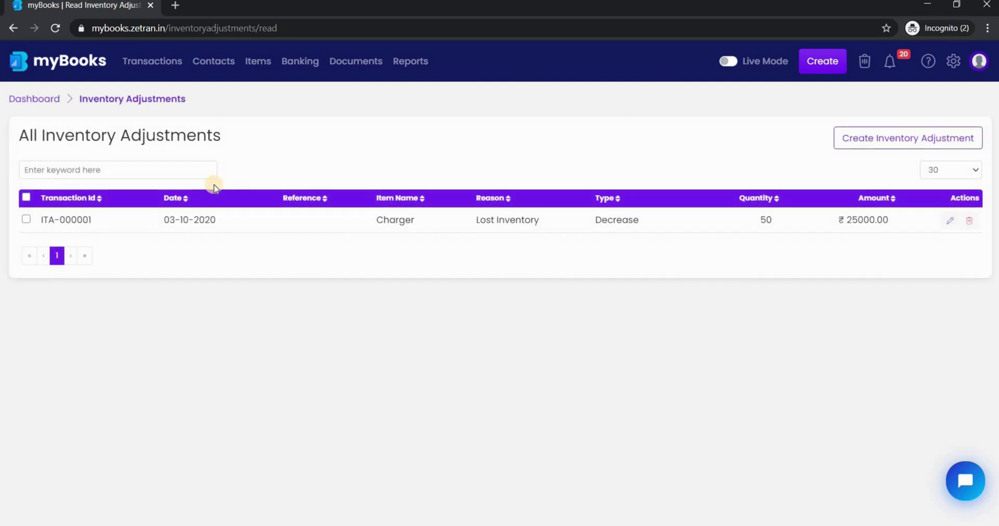
click(880, 136)
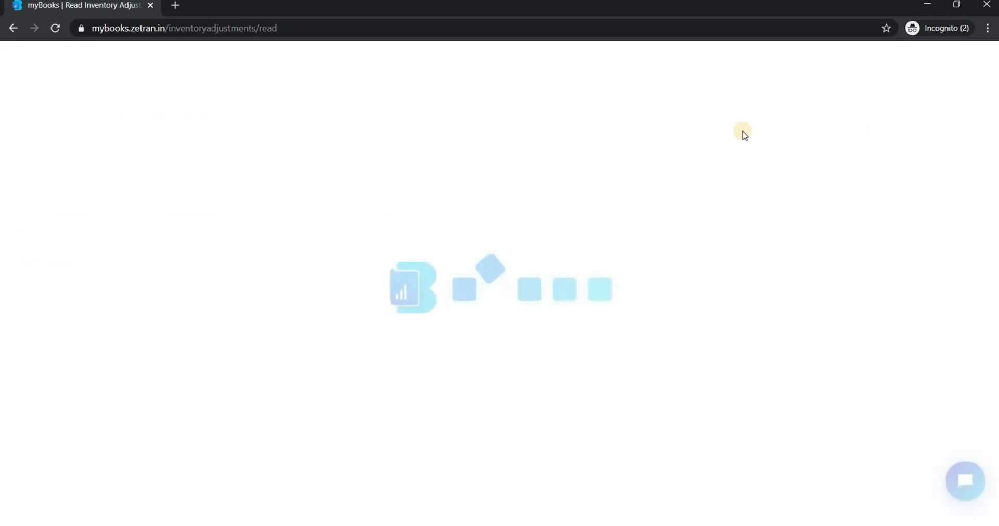
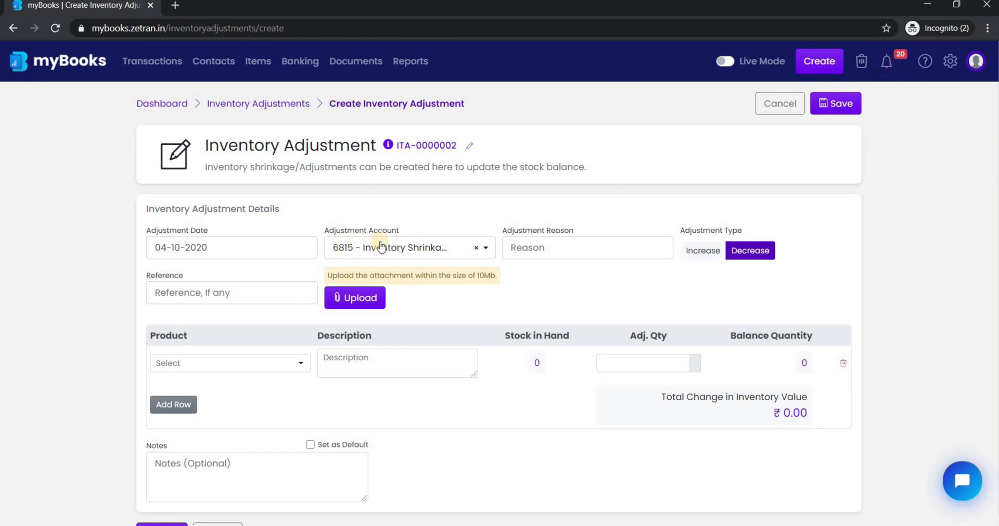
Save adjustment ITA-0000002 decreasing New Item by 45 pieces with reason Lost (₹4,500).
click(535, 251)
click(535, 251)
text(Lost)
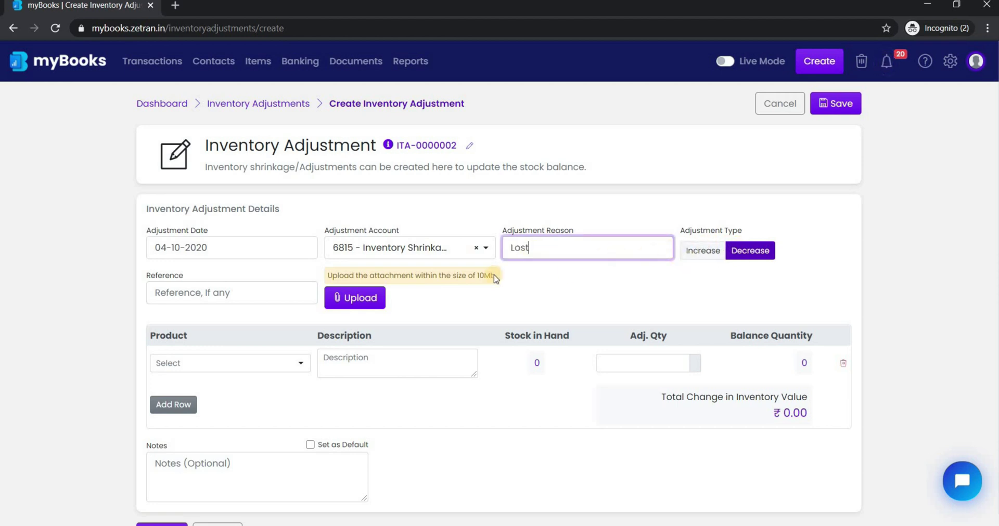
scroll(288, 340, down, 1)
click(290, 341)
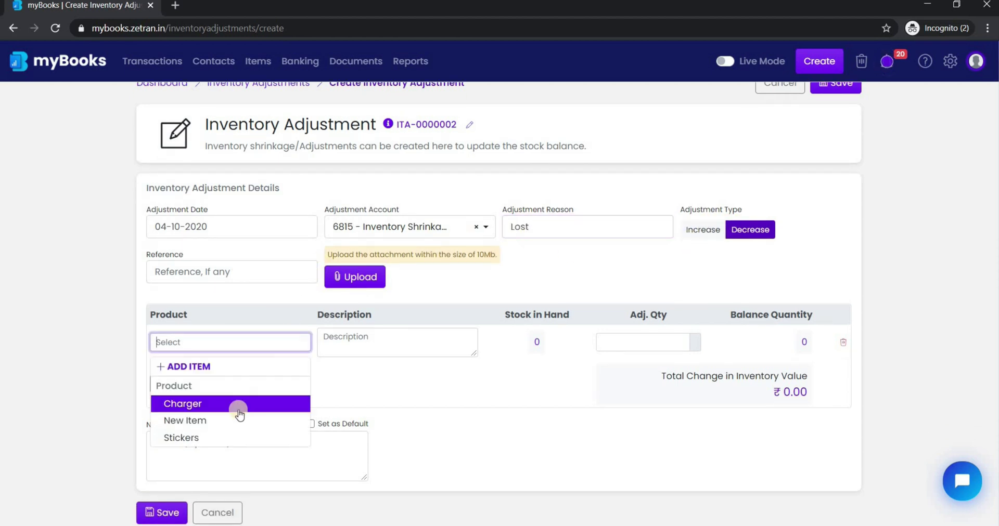
click(234, 421)
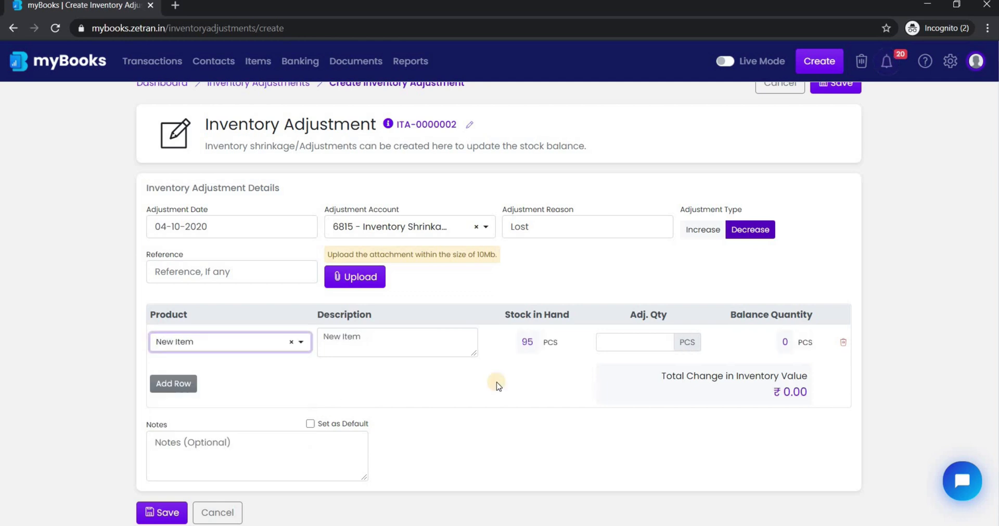
click(646, 344)
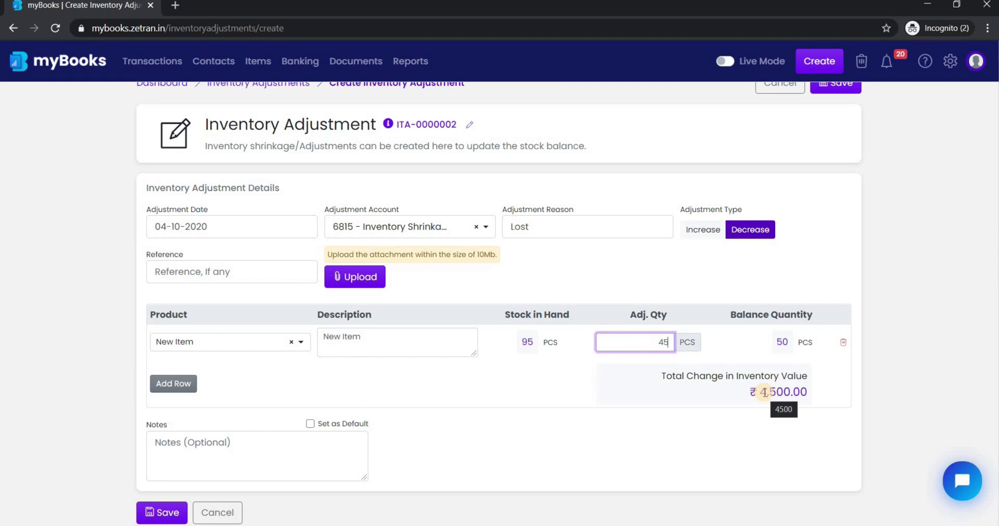
text(45)
click(160, 512)
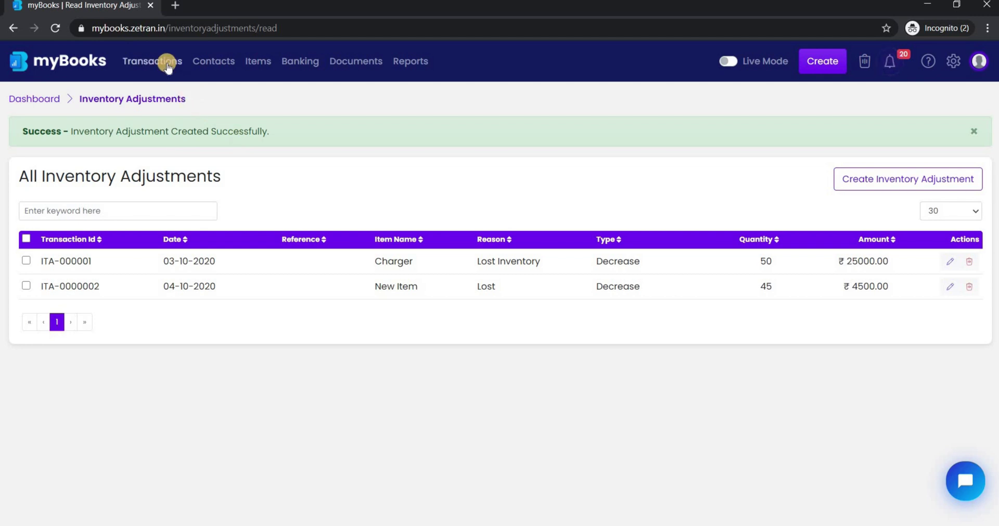
Start a new production order with reference 'New Order 4th Oct'.
click(167, 63)
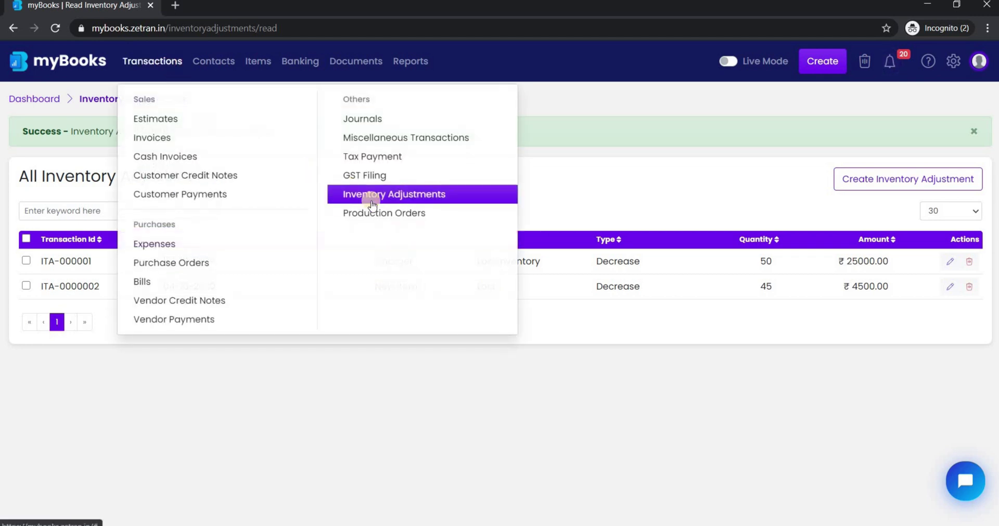
click(392, 217)
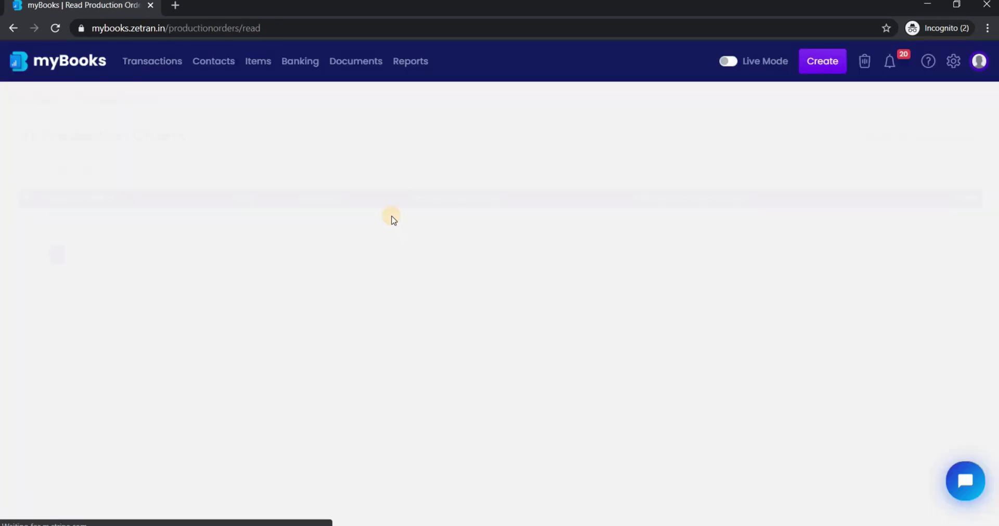
click(881, 140)
click(368, 250)
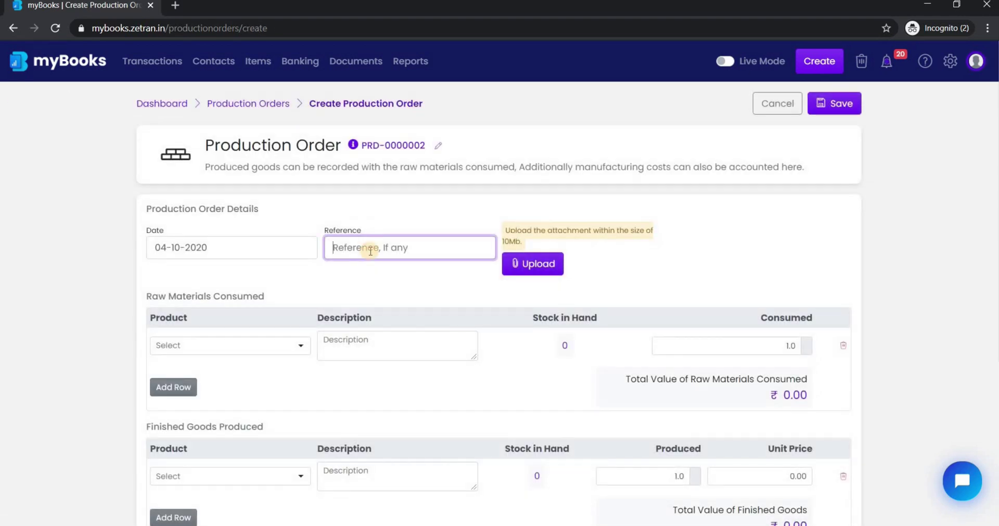
text(New Order 4th)
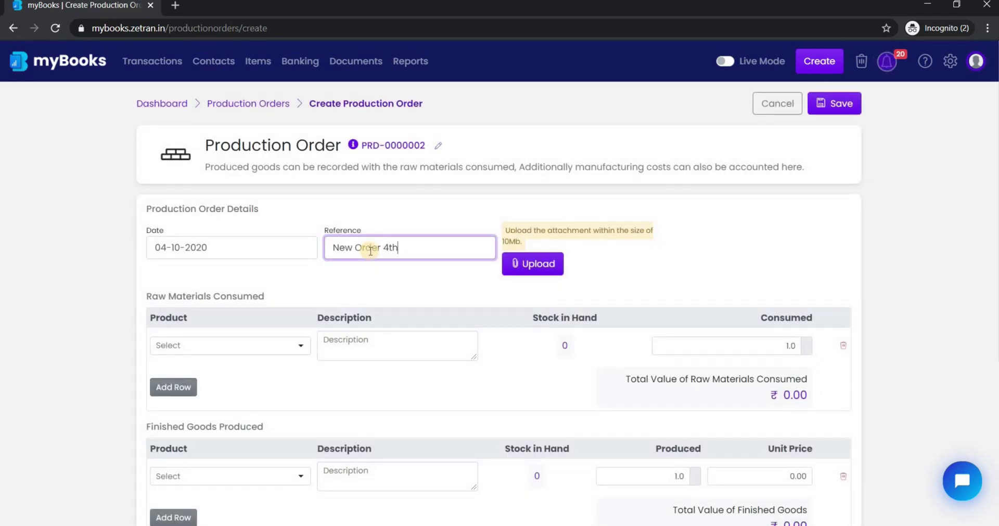
text( Oct)
Set Charger as the consumed raw material (quantity 11) and New Item as the finished good.
scroll(263, 249, down, 2)
click(283, 241)
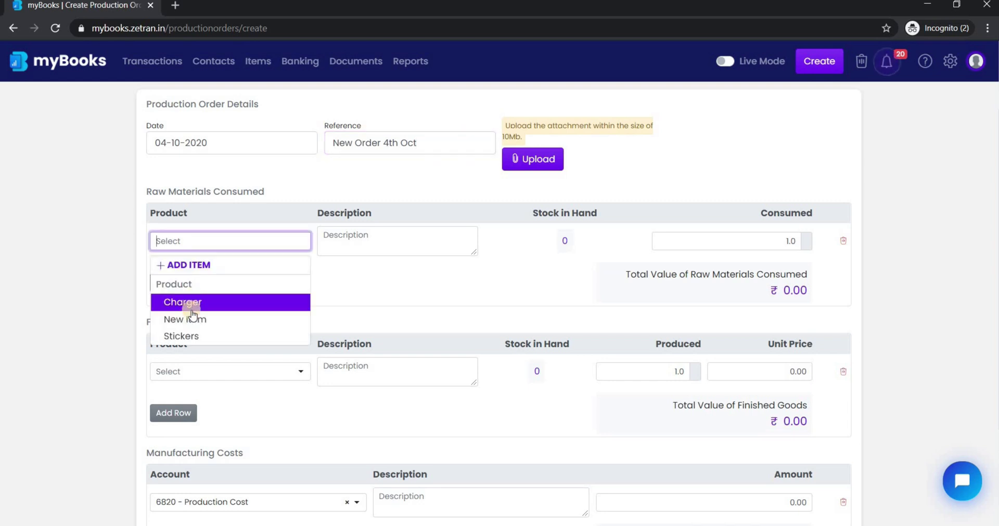
click(198, 307)
click(770, 242)
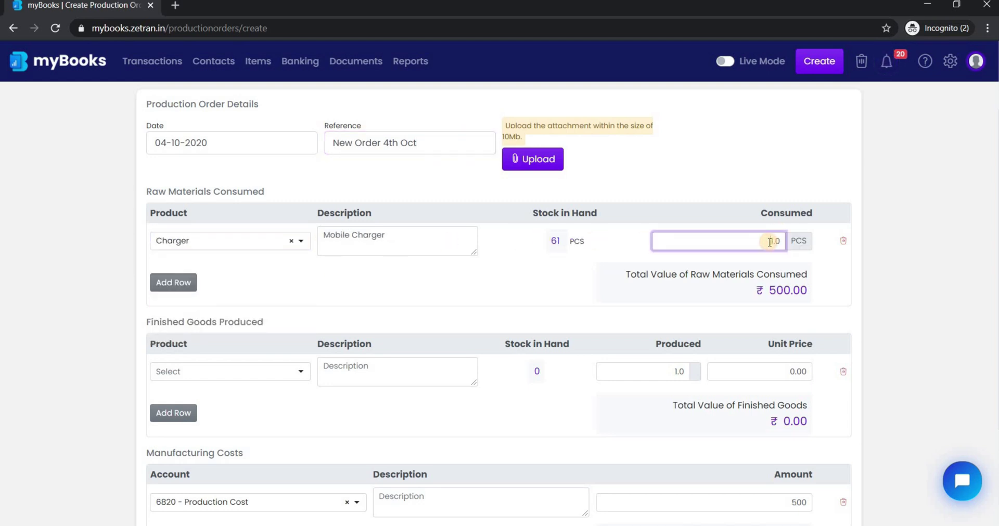
click(277, 373)
click(207, 450)
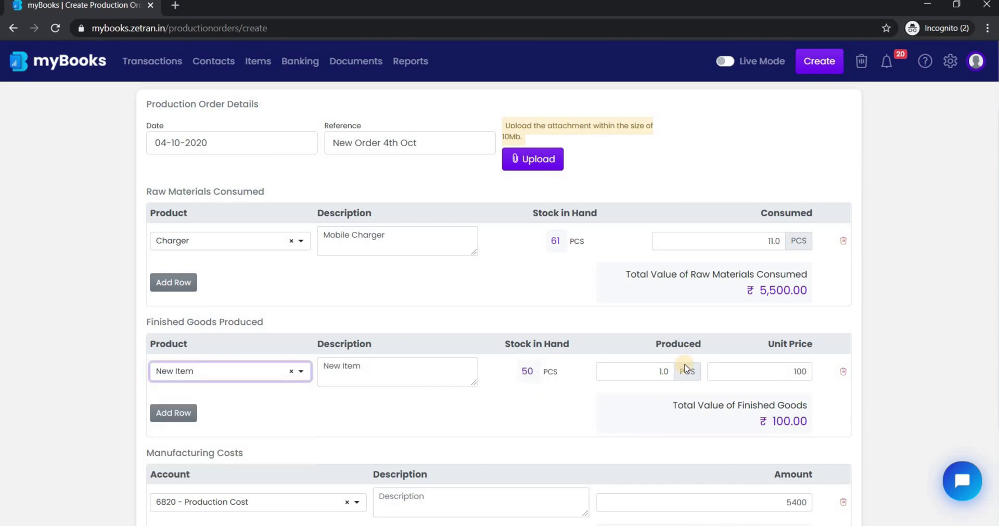
Set the produced quantity and save production order PRD-0000002 with ₹5400 manufacturing cost.
click(661, 374)
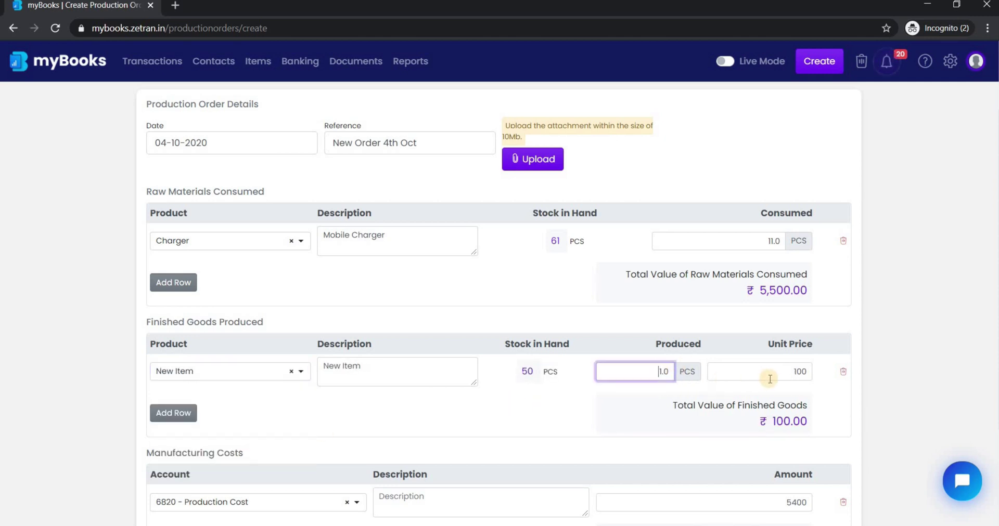
scroll(256, 390, down, 3)
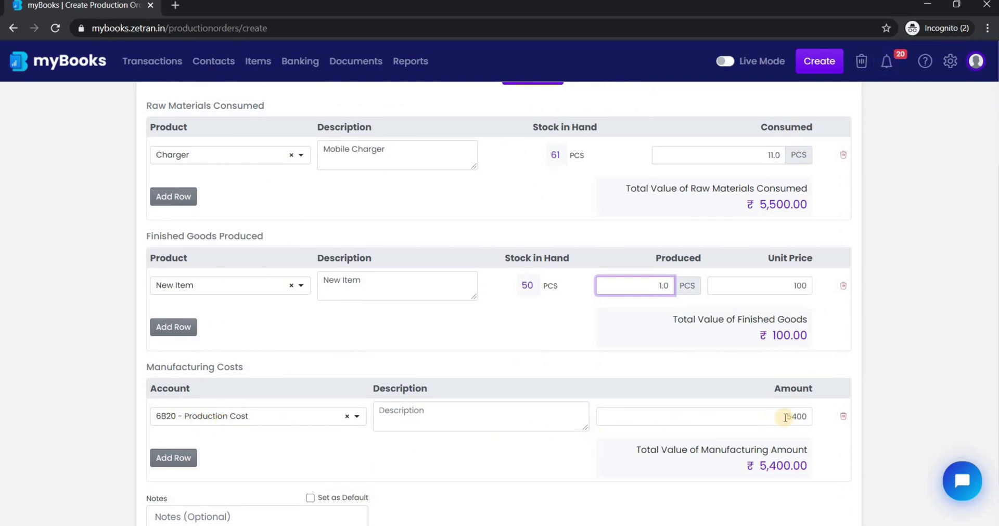
scroll(709, 412, down, 1)
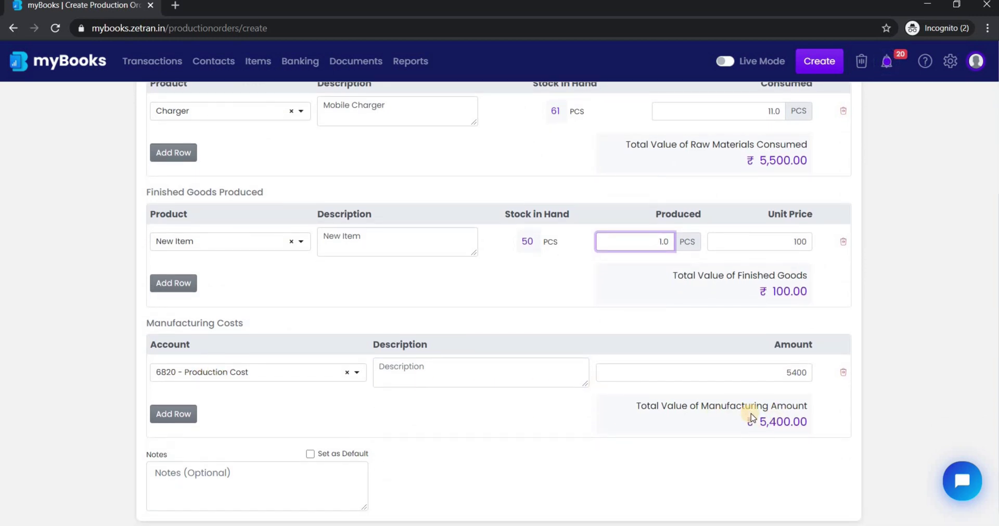
scroll(780, 235, up, 5)
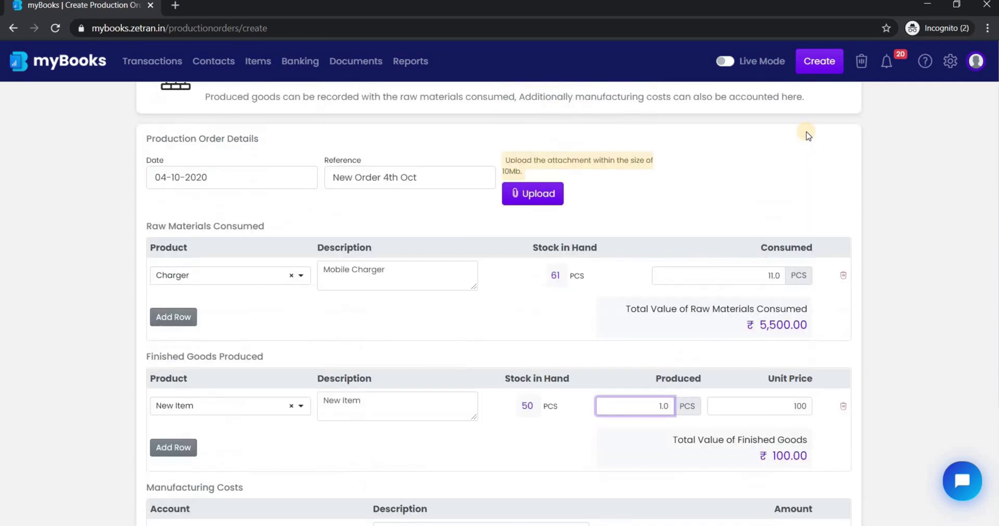
click(821, 106)
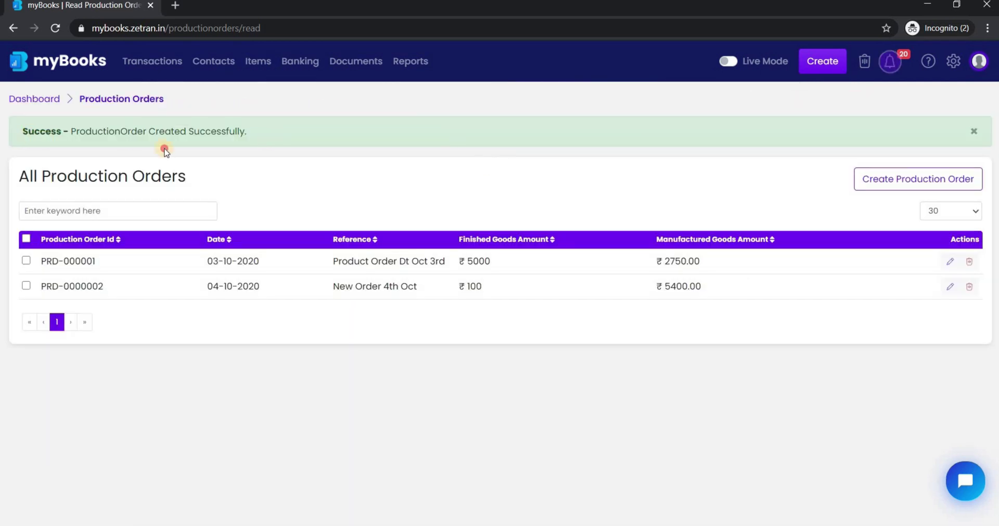
drag(165, 151, 254, 156)
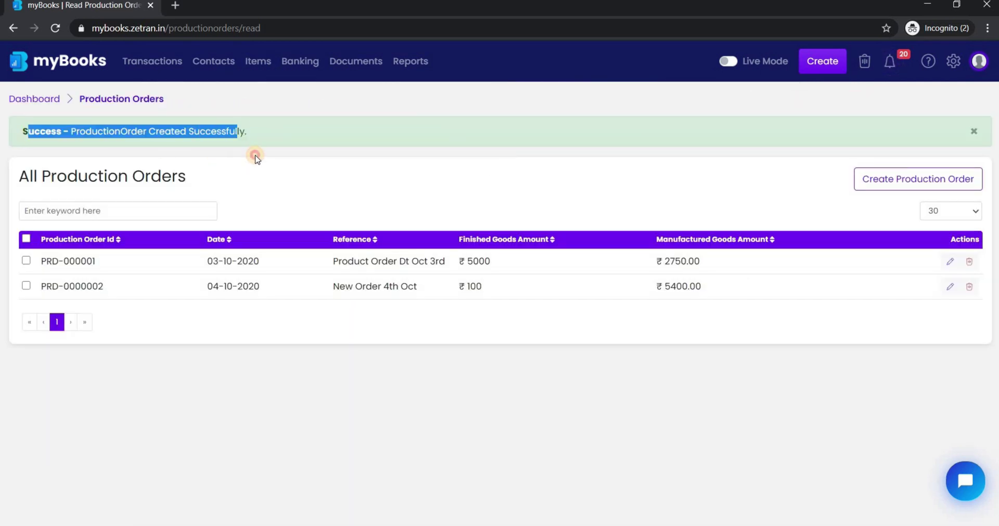
click(255, 159)
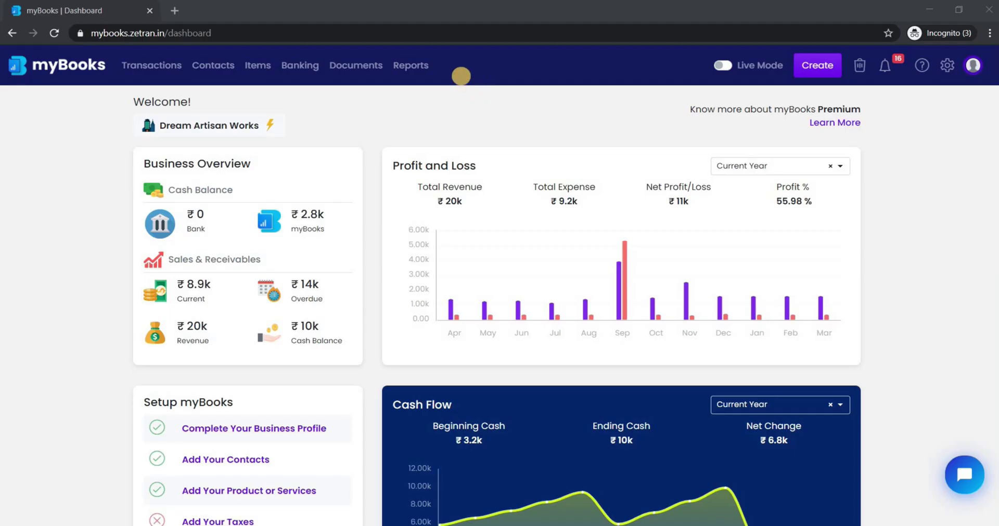
Open the Reports board from the top navigation bar.
click(414, 65)
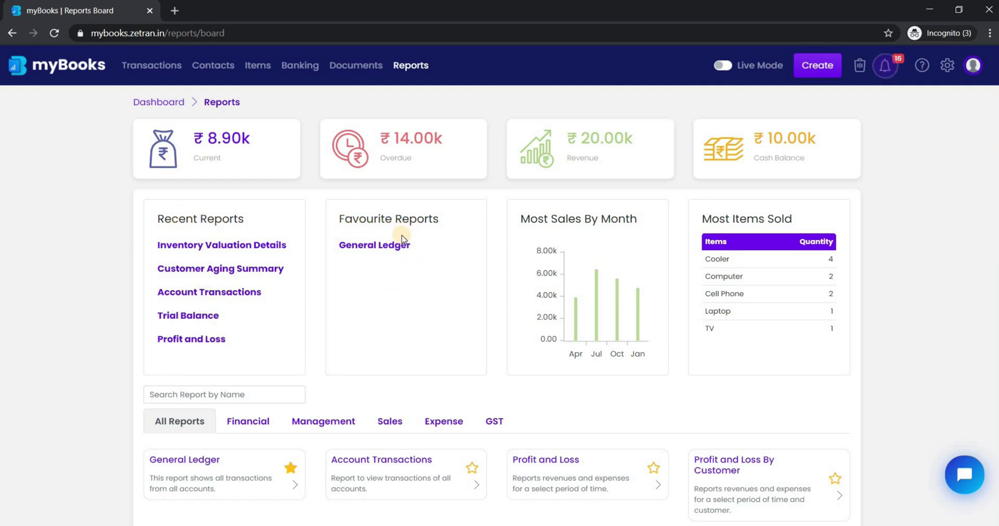
Star Account Transactions to mark it as a favourite report.
scroll(318, 335, down, 3)
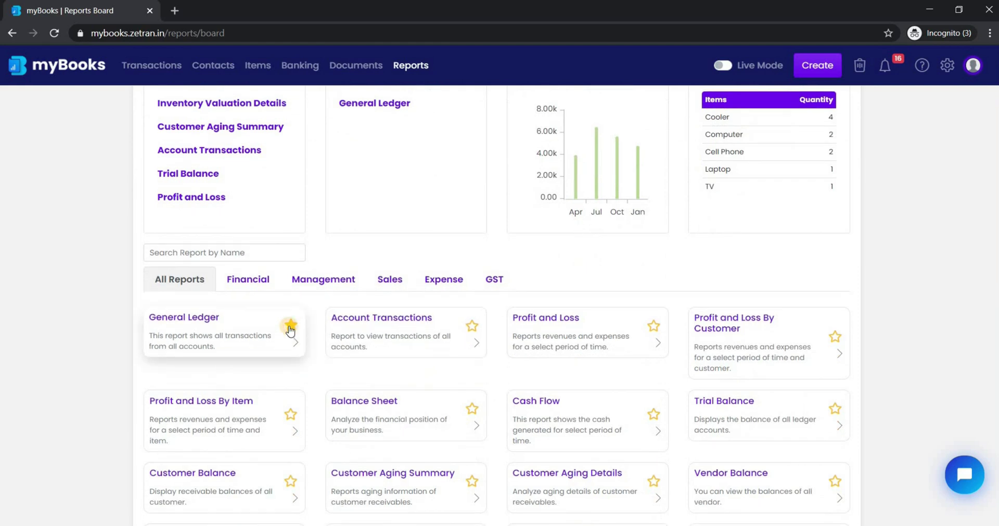
click(472, 326)
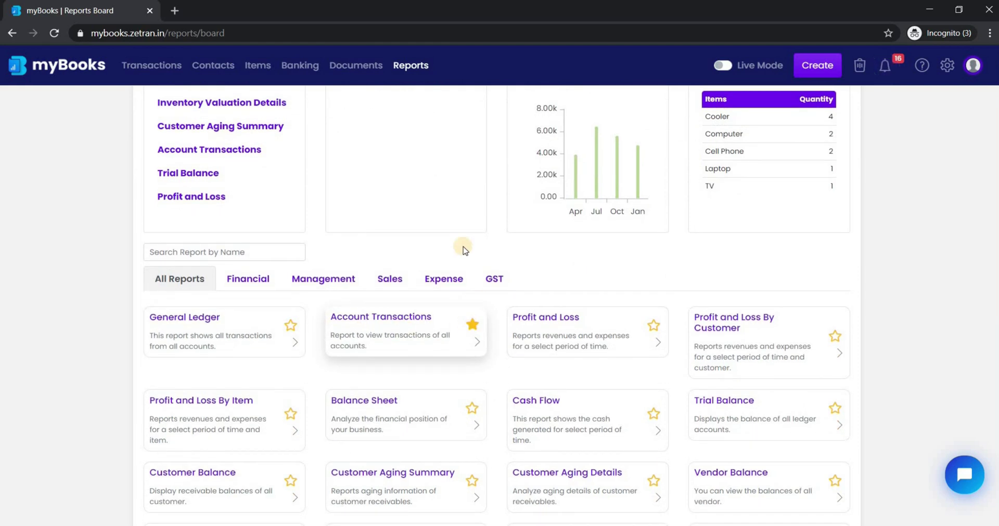
scroll(385, 210, up, 1)
scroll(385, 210, up, 2)
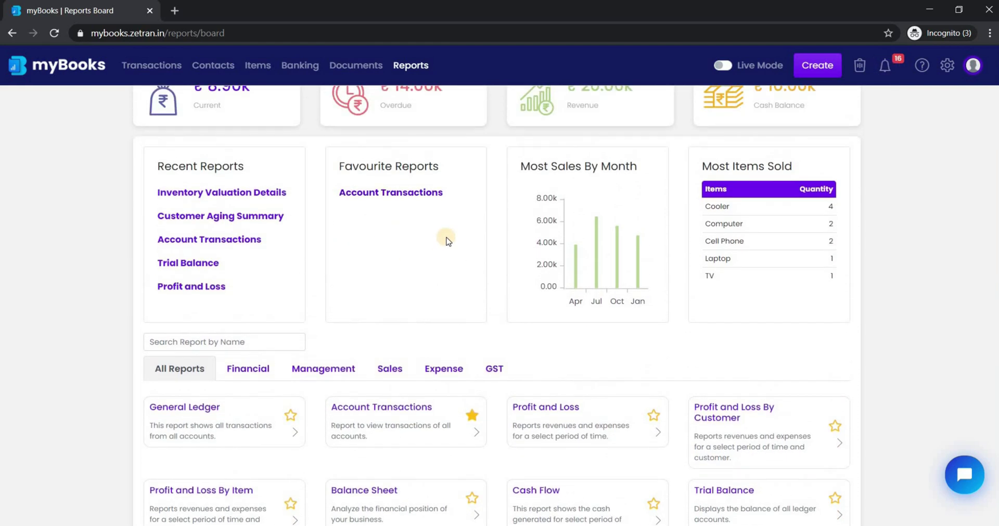
scroll(315, 330, down, 2)
Search reports for 'Profit' and open the Profit and Loss report.
click(238, 253)
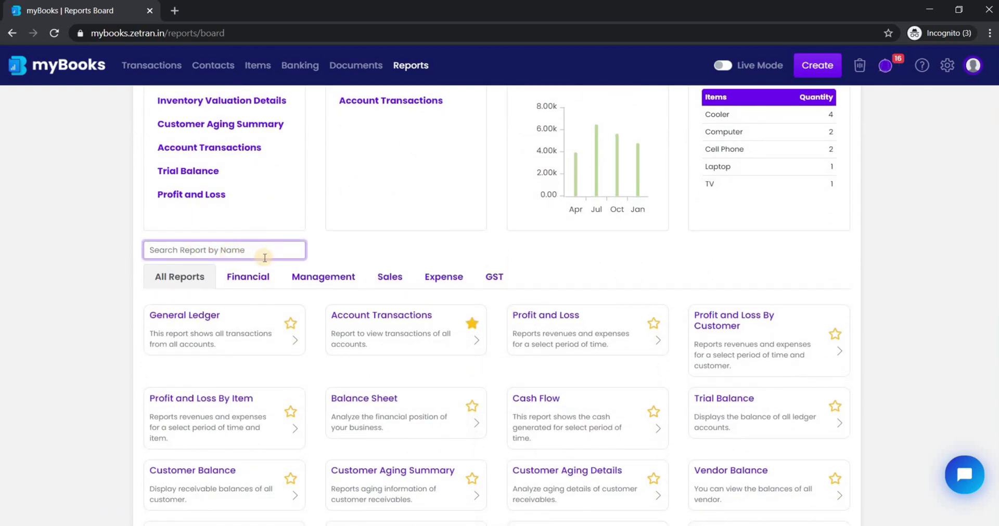
text(Prf)
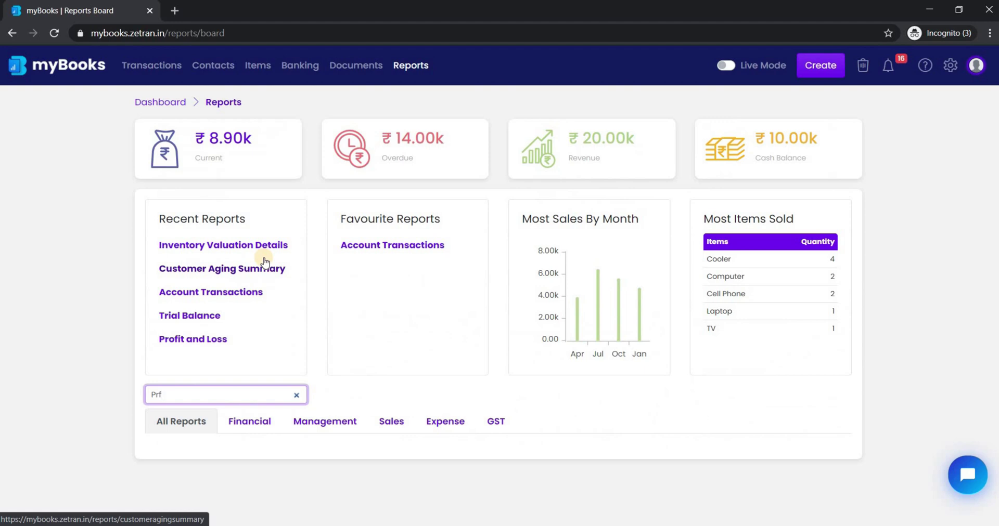
key(BackSpace)
text(ofit)
scroll(198, 419, down, 1)
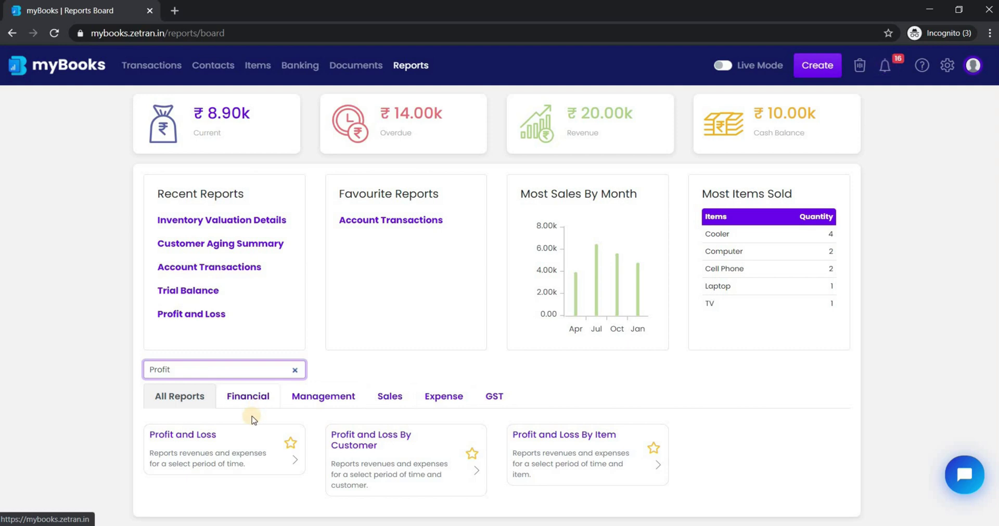
click(235, 446)
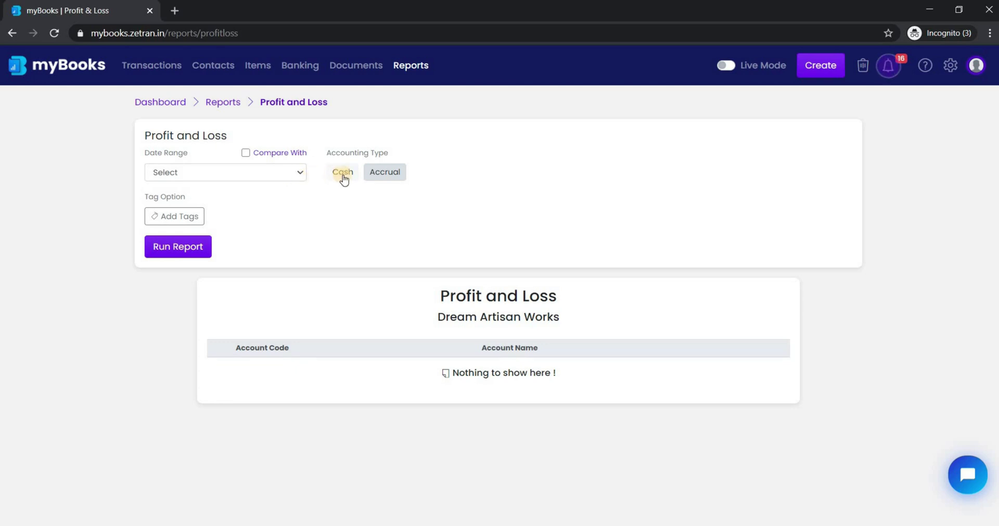
Run Profit and Loss for Current Year, review the ₹11,700.00 net profit, and return to Reports.
click(293, 177)
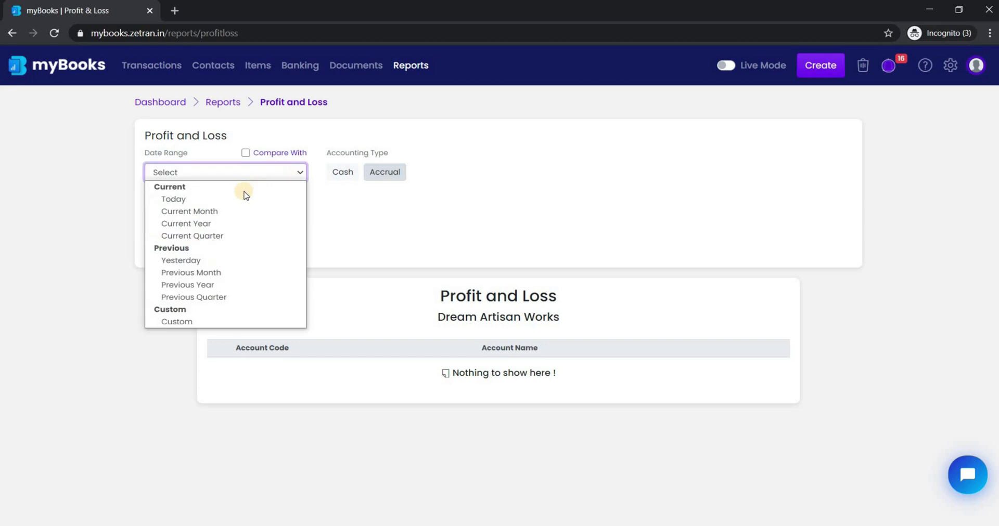
click(220, 228)
click(179, 249)
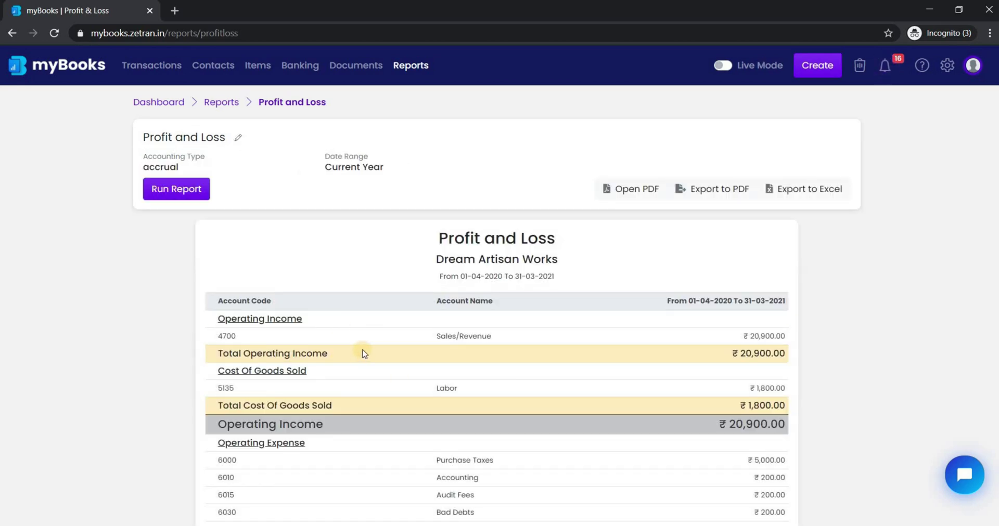
scroll(365, 354, down, 5)
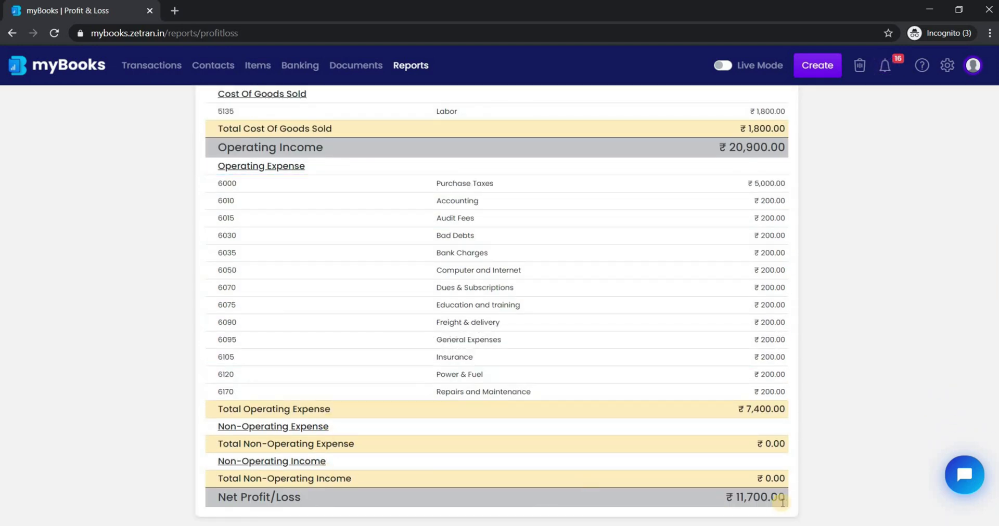
scroll(700, 320, up, 5)
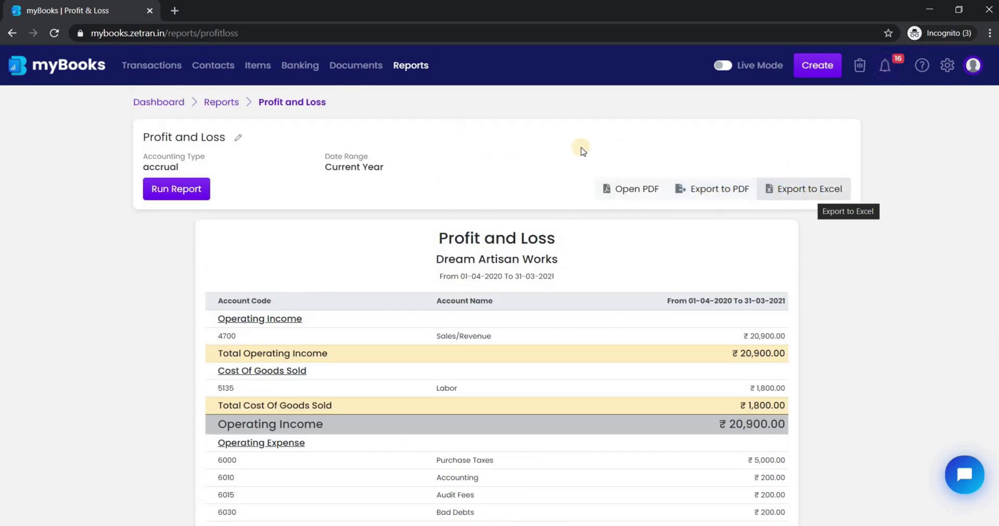
click(223, 103)
scroll(357, 385, down, 2)
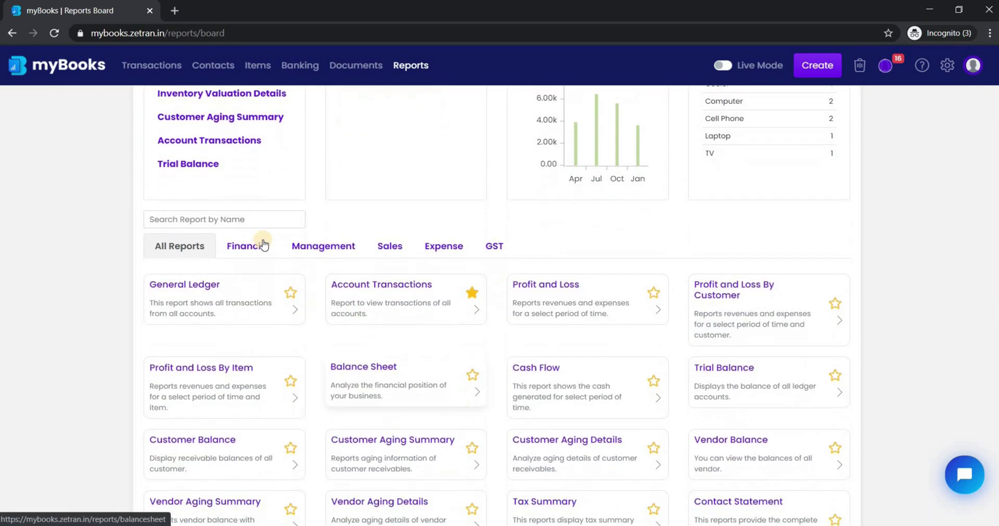
Run Account Transactions for account 1010 - Saving Bank Account over the Current Month.
click(263, 244)
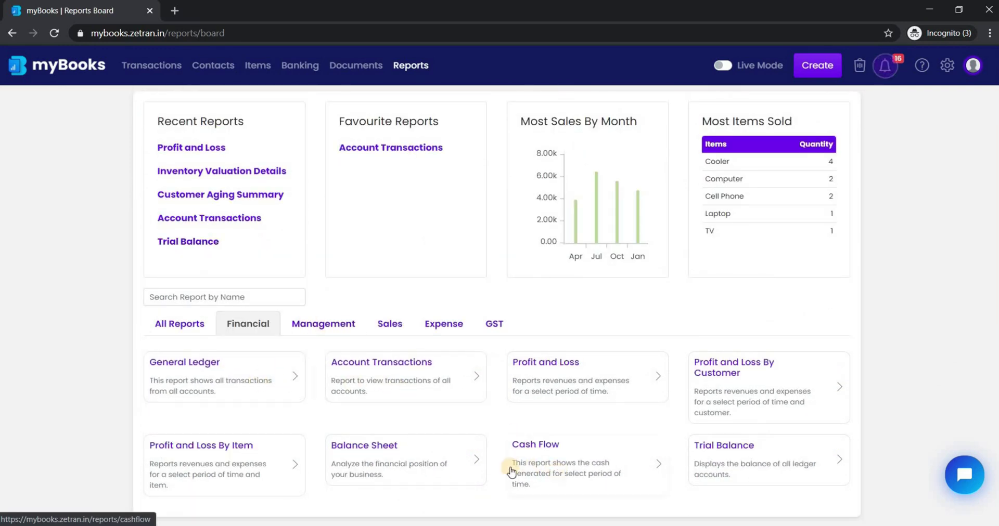
click(468, 379)
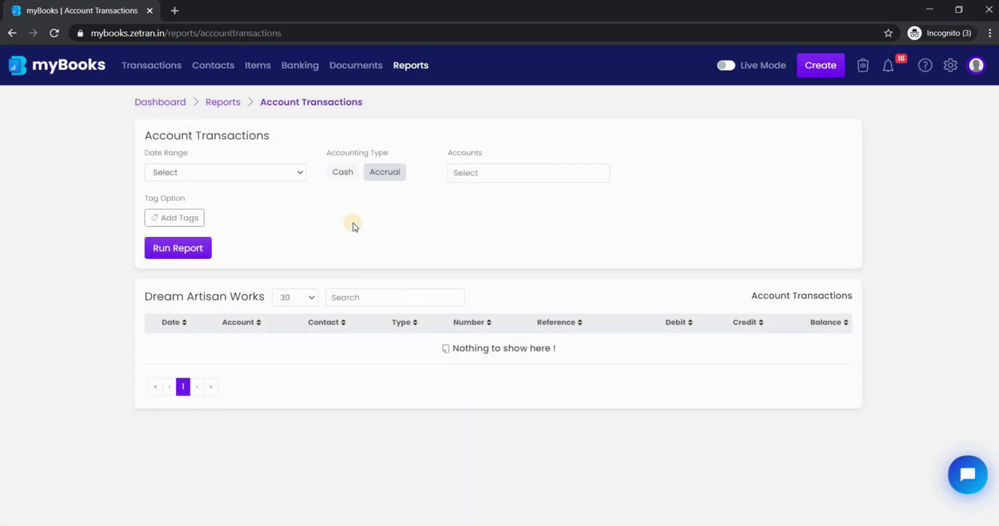
click(293, 175)
click(220, 209)
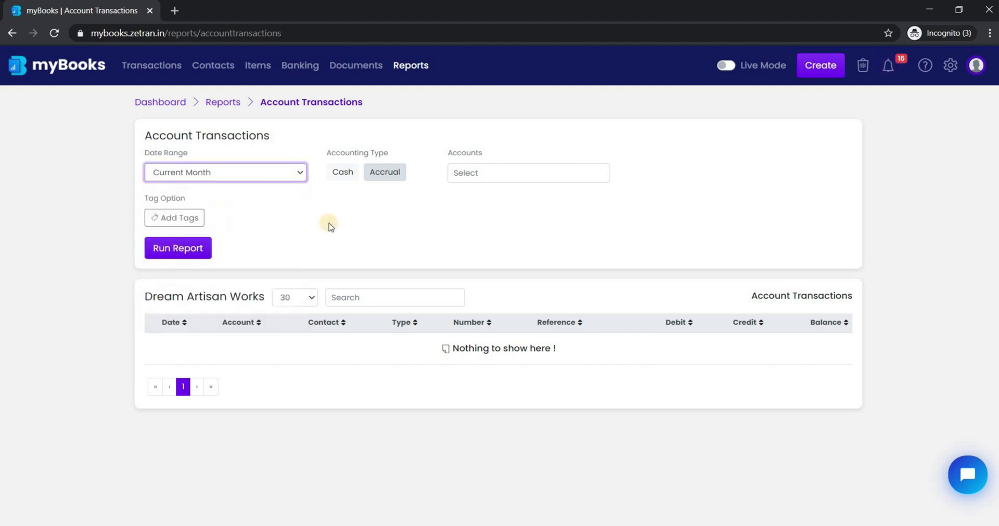
click(483, 172)
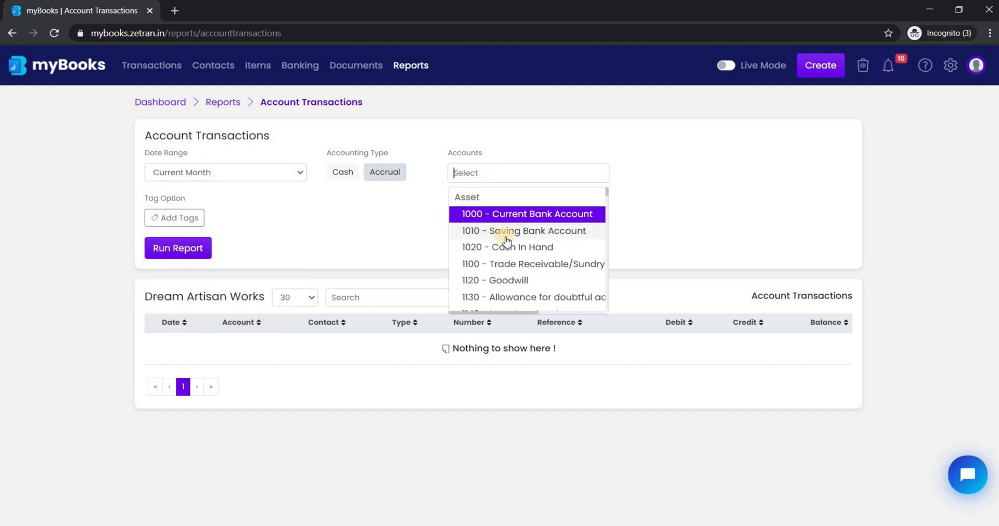
click(506, 236)
click(183, 254)
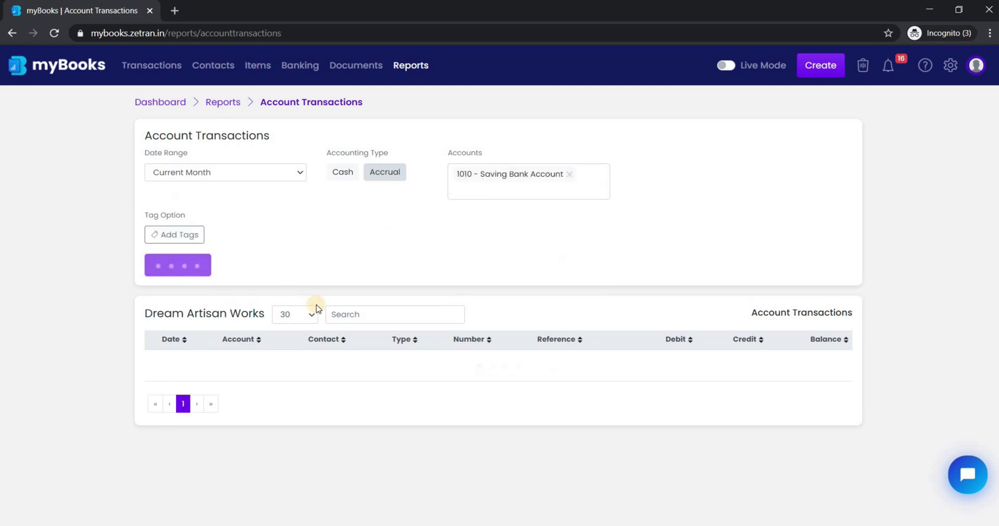
Back on the Reports board, run the Customer Aging Summary for Current Year.
key(alt+Left)
click(401, 230)
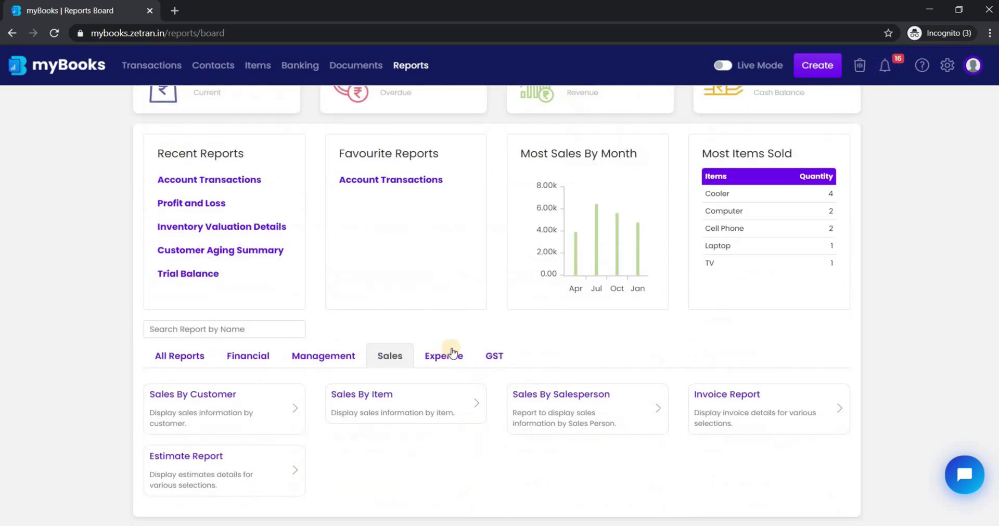
click(448, 360)
click(390, 357)
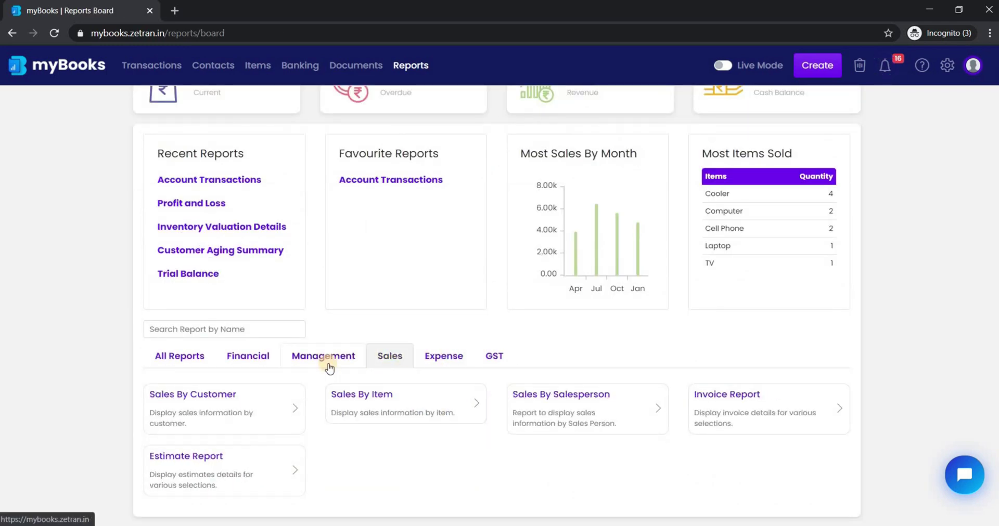
click(327, 360)
click(431, 414)
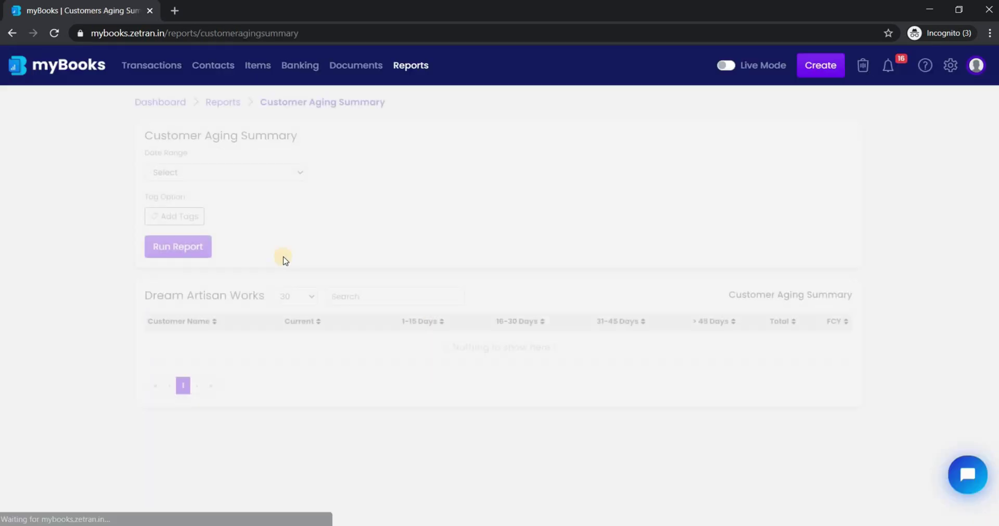
click(282, 174)
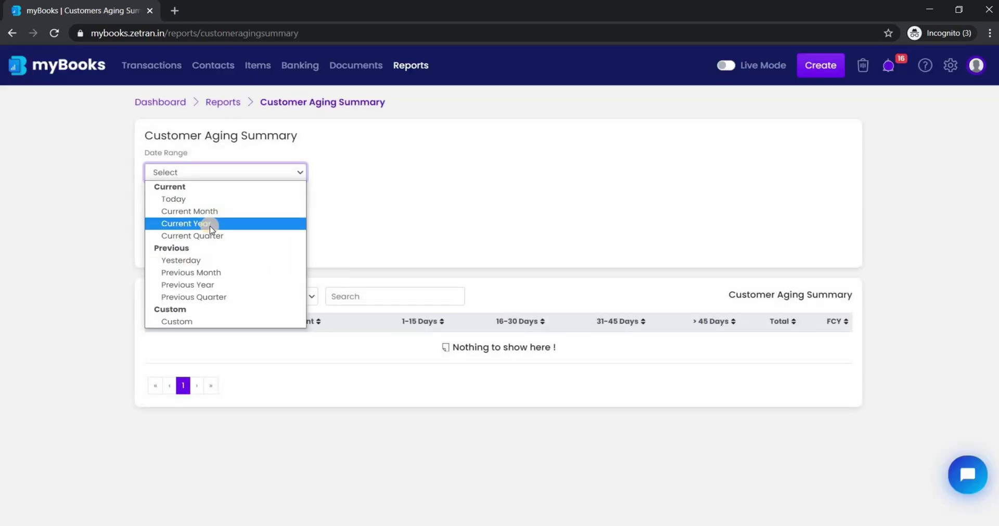
click(211, 225)
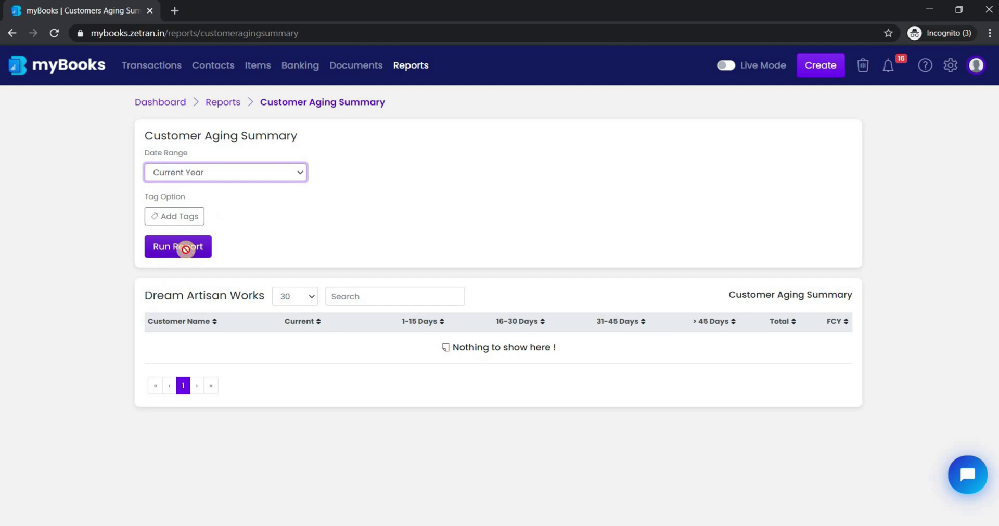
click(186, 249)
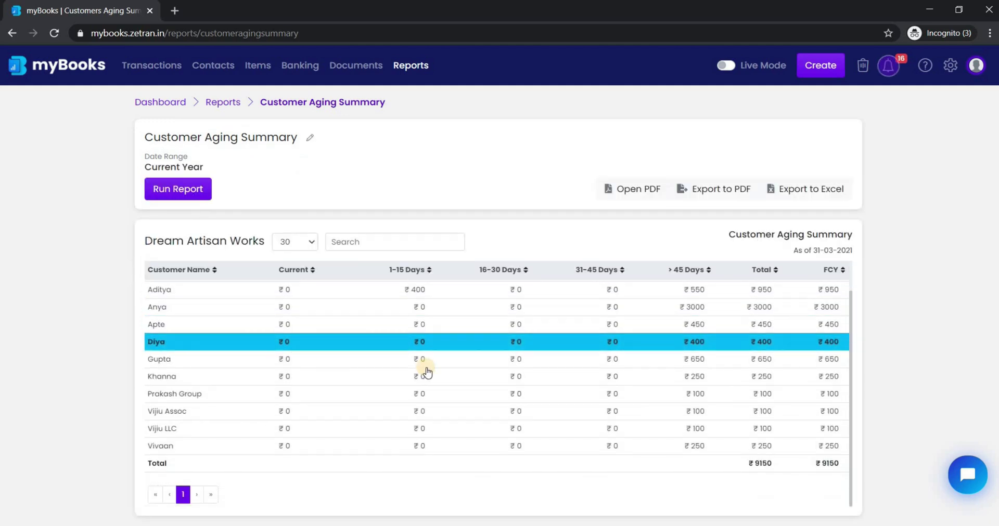
Find Inventory Valuation Details via 'Inven', run it for Current Year, and expand Charger.
key(alt+Left)
click(171, 255)
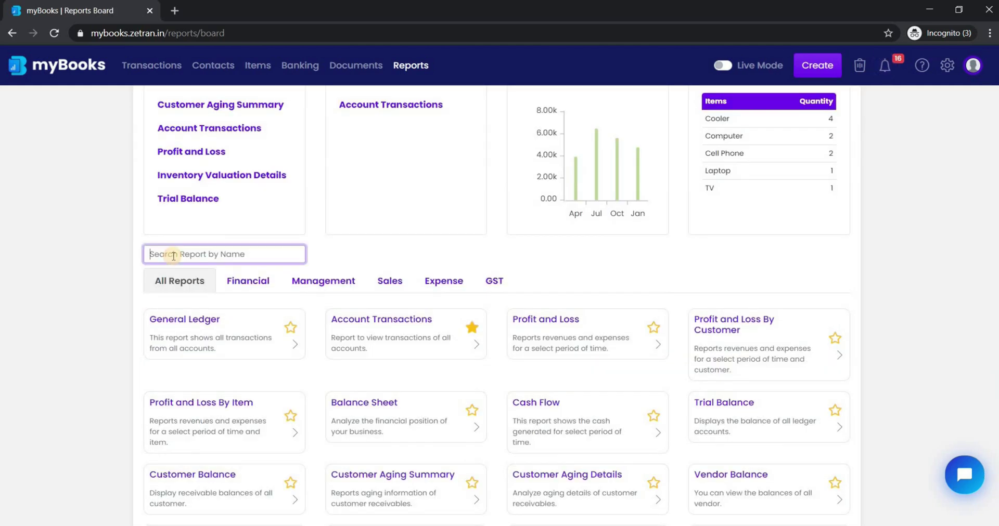
text(Inven)
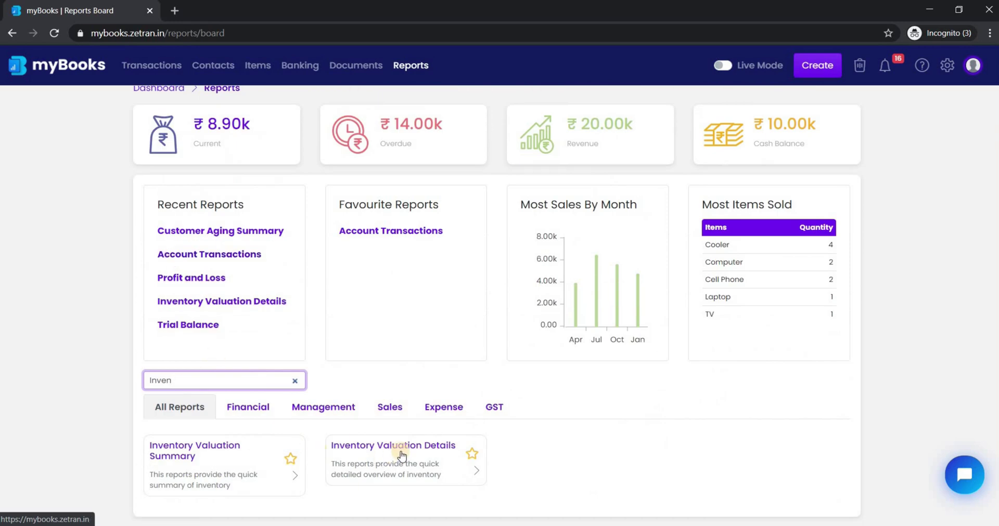
click(401, 464)
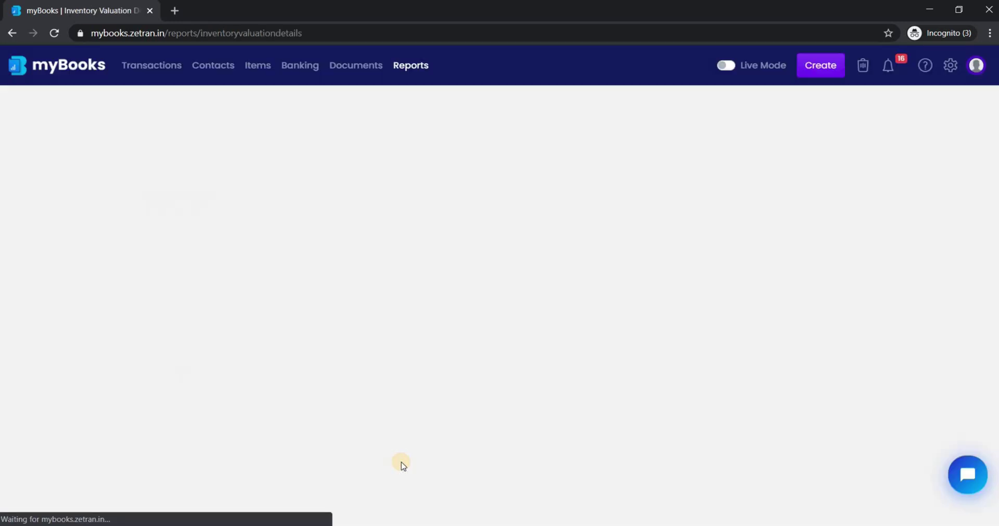
click(295, 173)
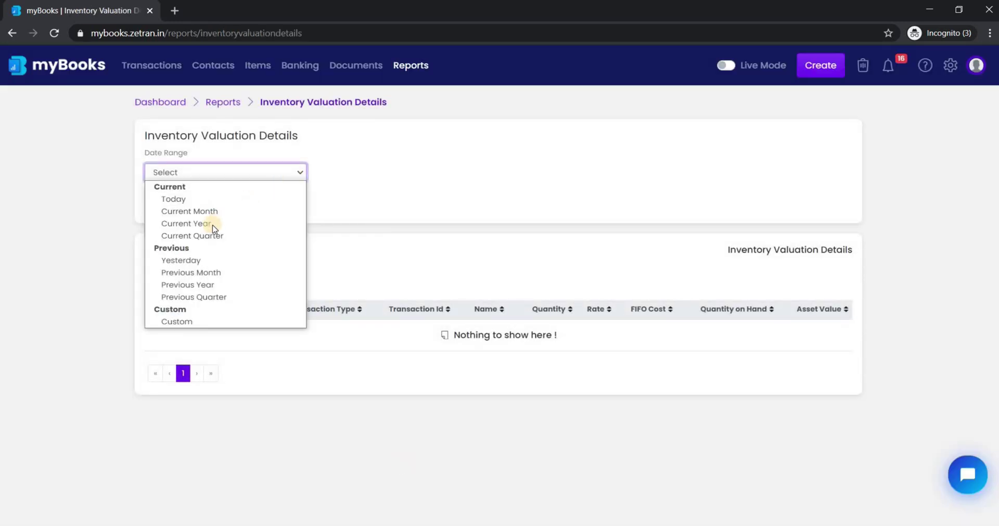
click(212, 224)
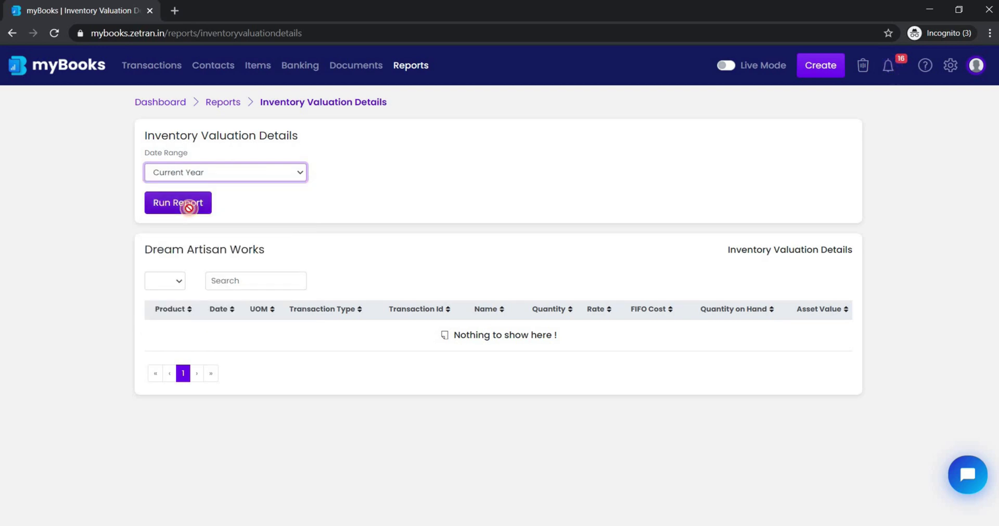
click(189, 208)
click(153, 323)
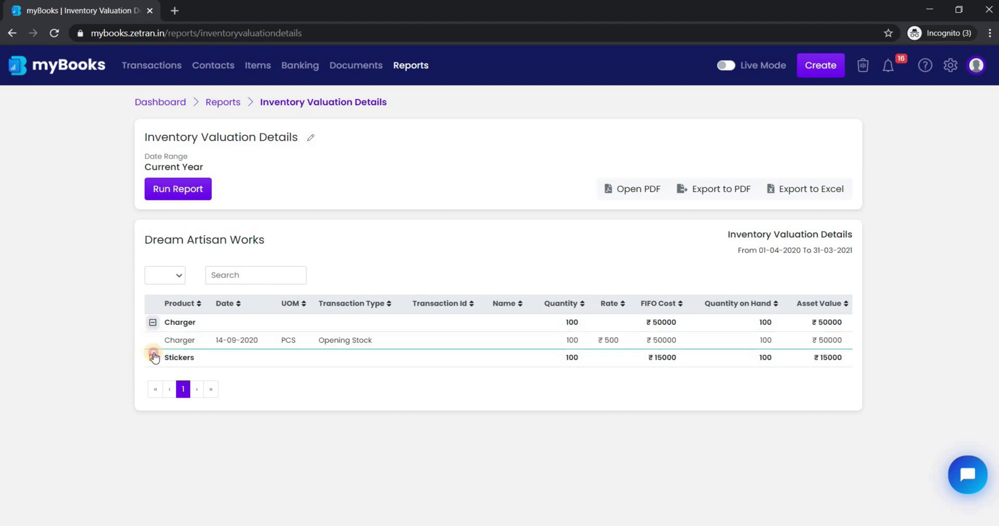
Return to the Reports board and scroll through its full report list.
key(alt+Left)
scroll(375, 372, down, 3)
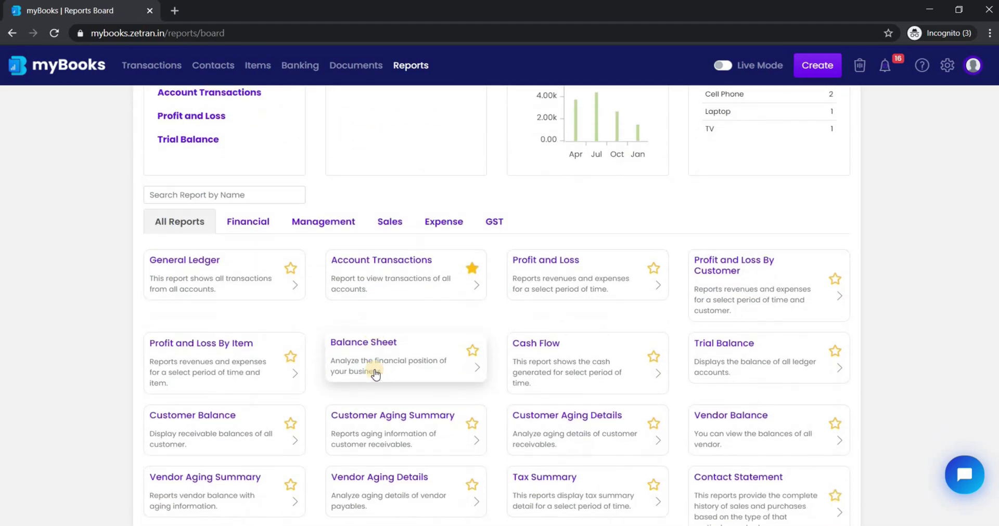
scroll(374, 373, down, 3)
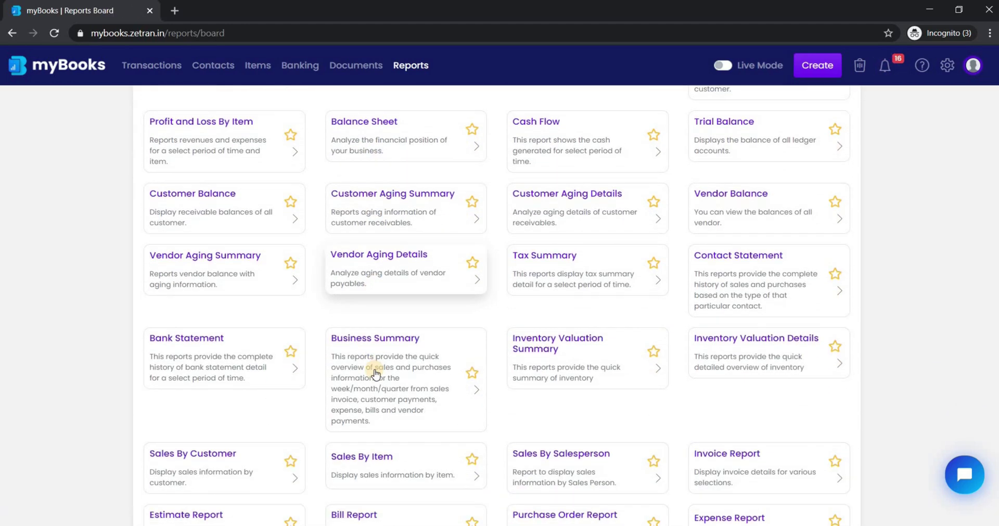
scroll(375, 372, down, 2)
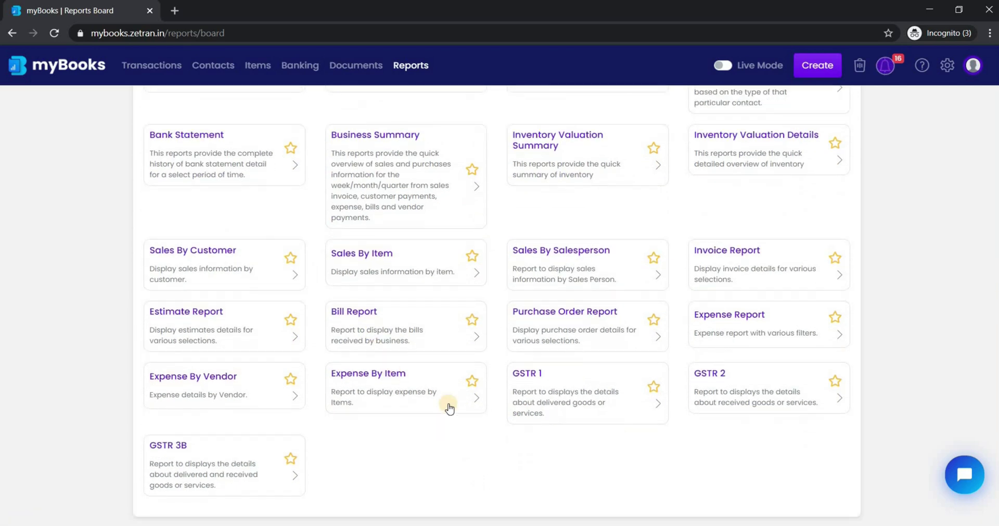